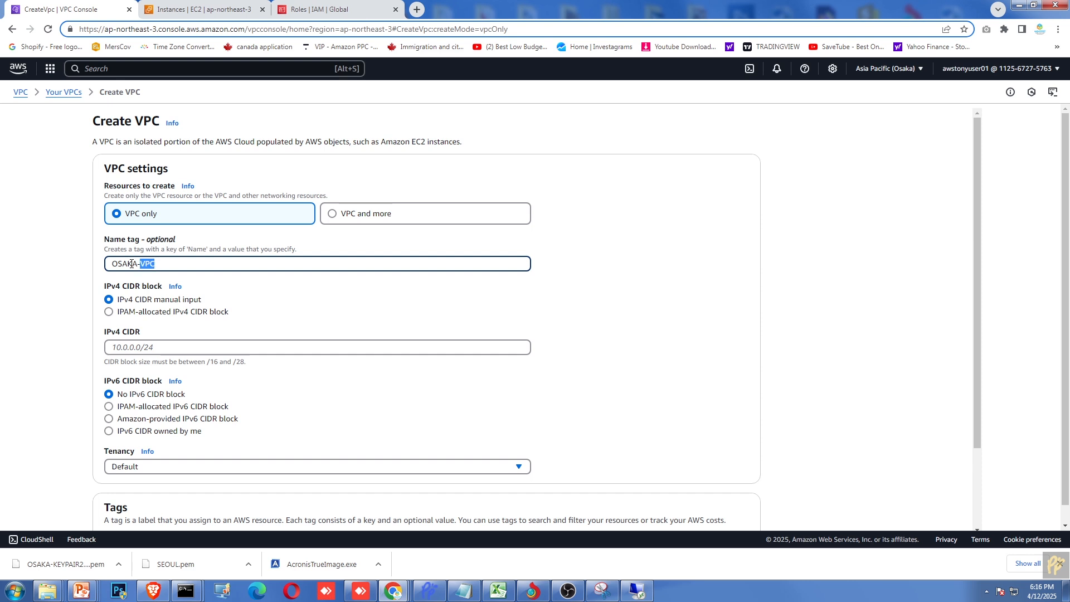
Step: Complete the VPC name tag as OSAKA-JAPAN-VPC and set its IPv4 CIDR to 10.1.0.0/16
type("JAP-")
key("Left")
type("AN")
left_click(126, 348)
type("10.1.0.0/16")
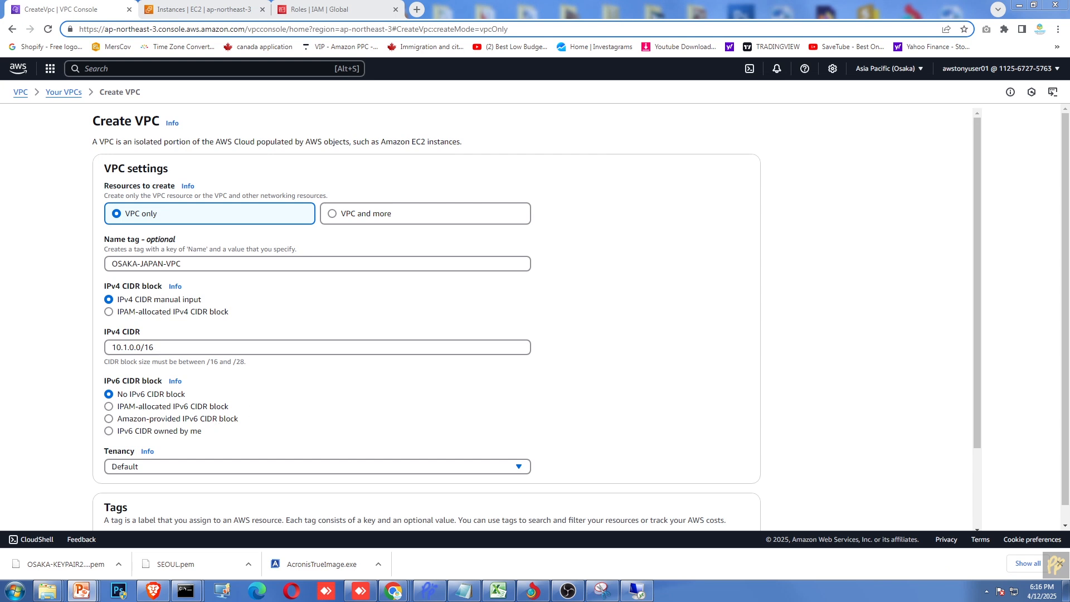
Step: Keep the tenancy at Default and create the VPC
left_click(147, 466)
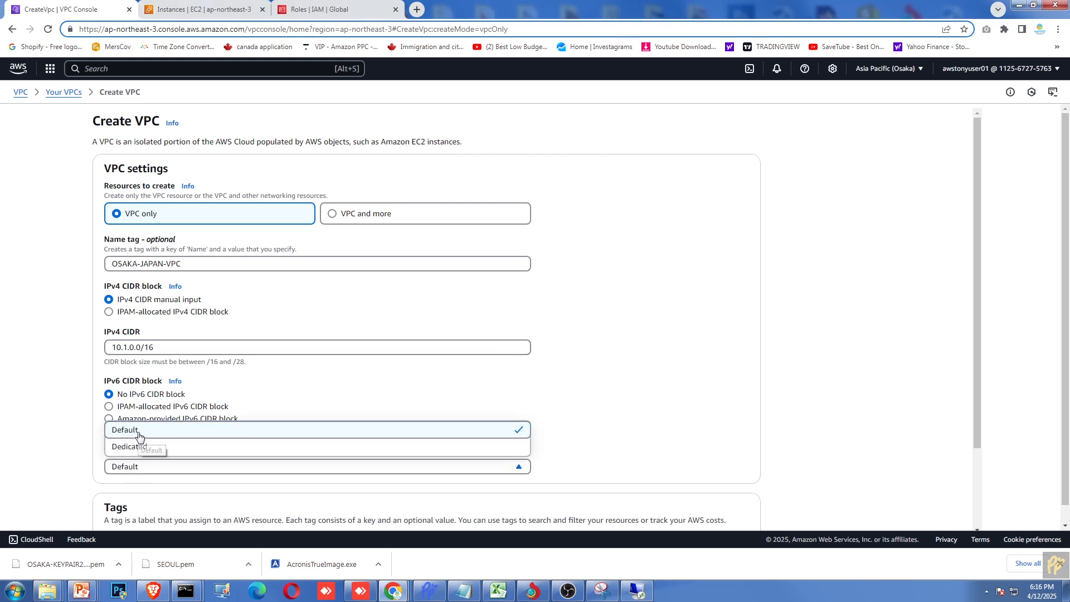
left_click(139, 435)
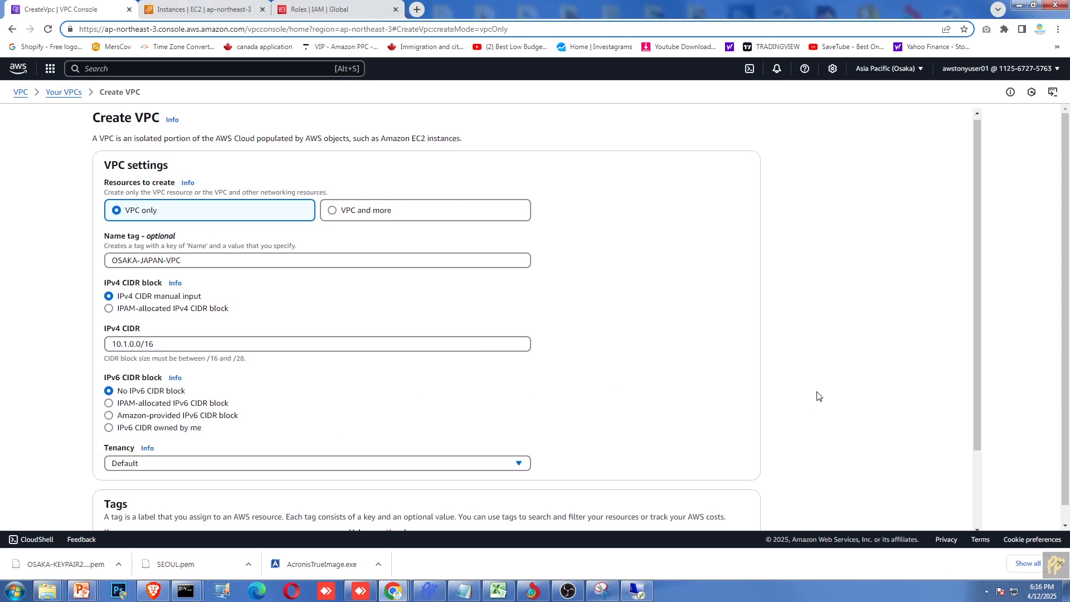
scroll(818, 396, "down", 2)
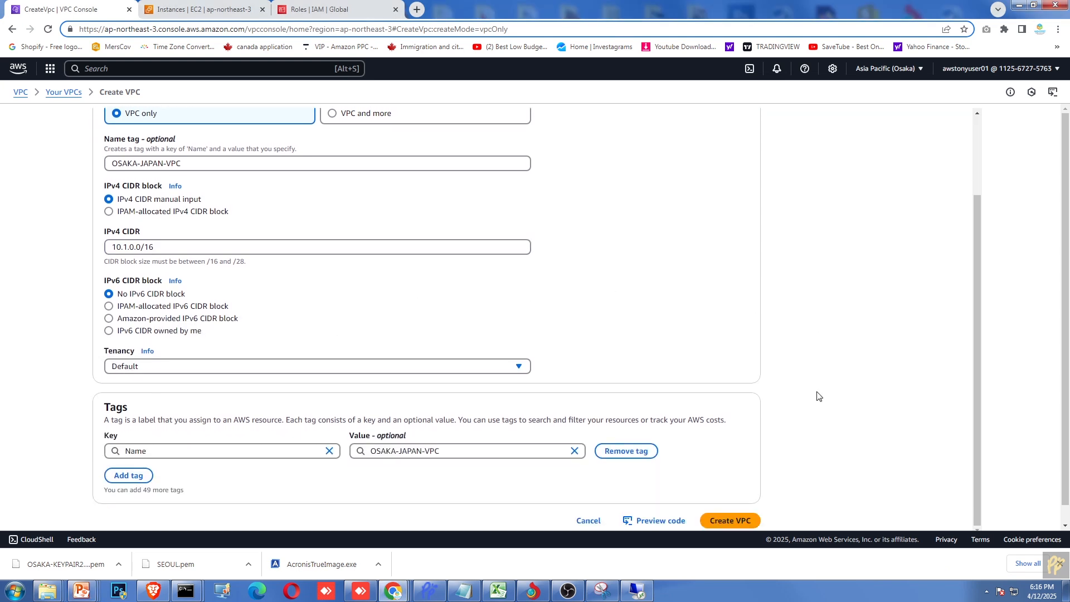
left_click(748, 521)
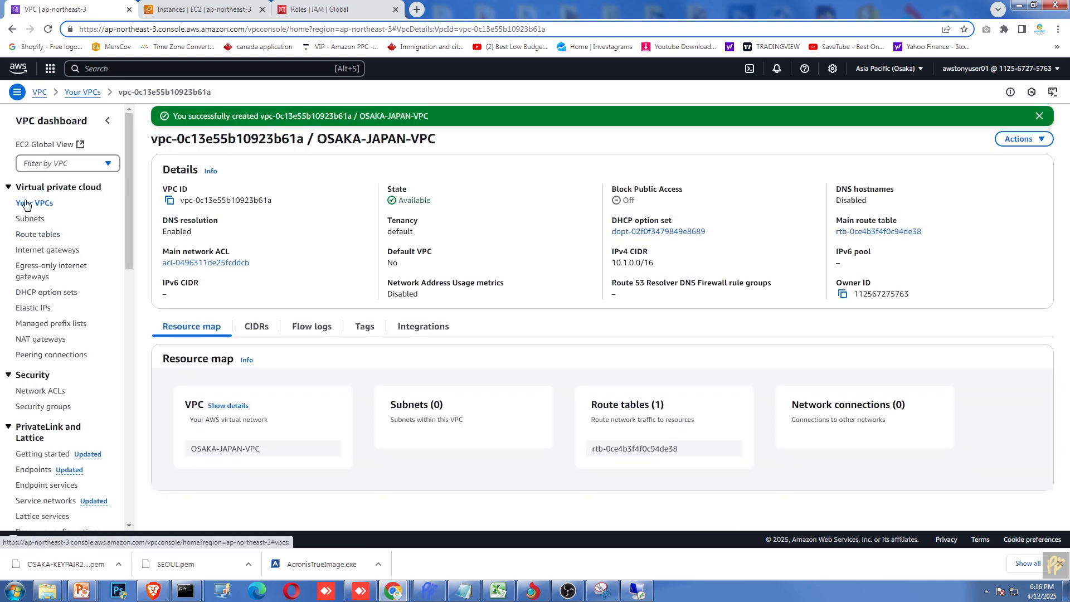
Step: Open the OSAKA-JAPAN-VPC details from the VPC list, enable DNS hostnames in its settings and save
left_click(27, 205)
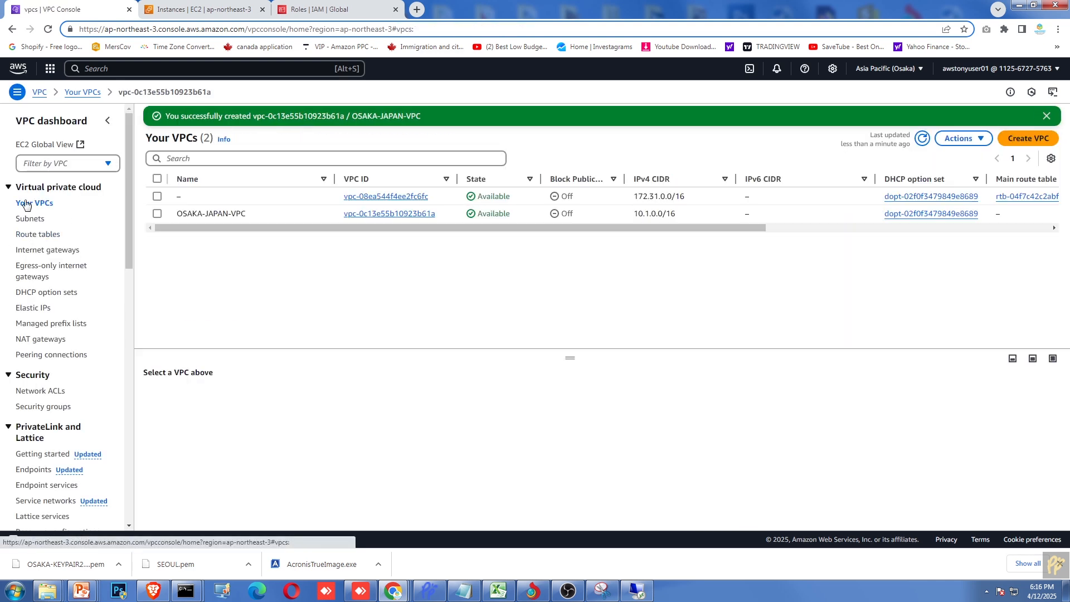
left_click(377, 219)
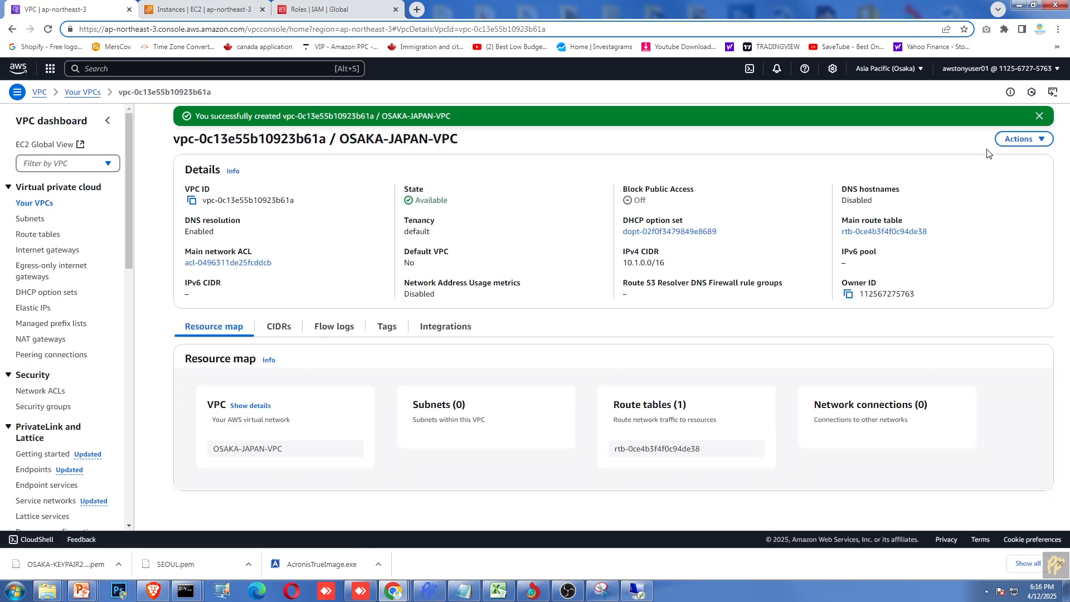
left_click(1020, 139)
left_click(1002, 176)
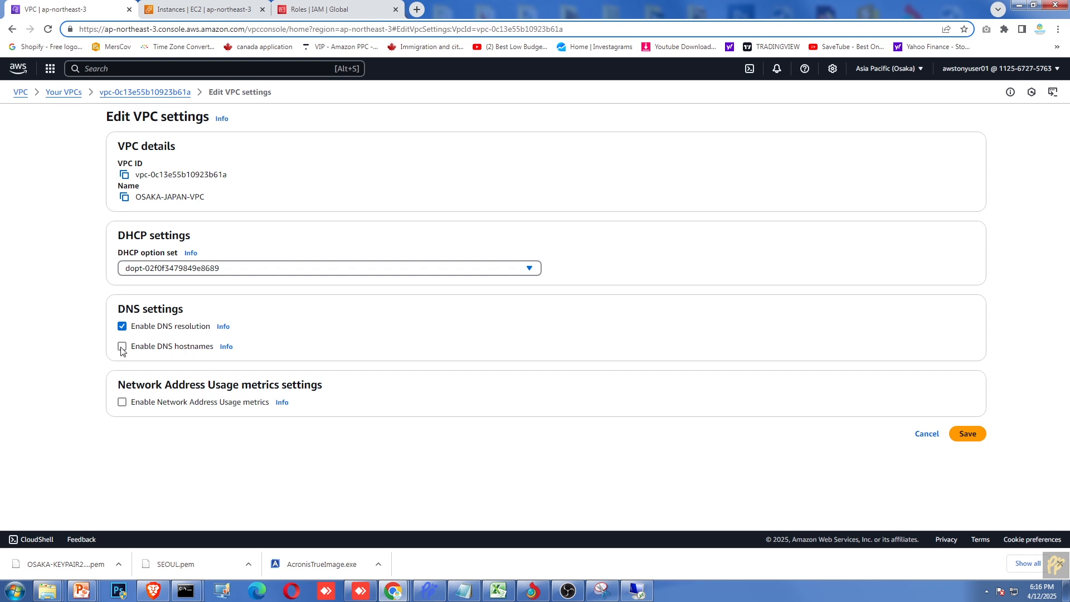
left_click(122, 348)
left_click(964, 434)
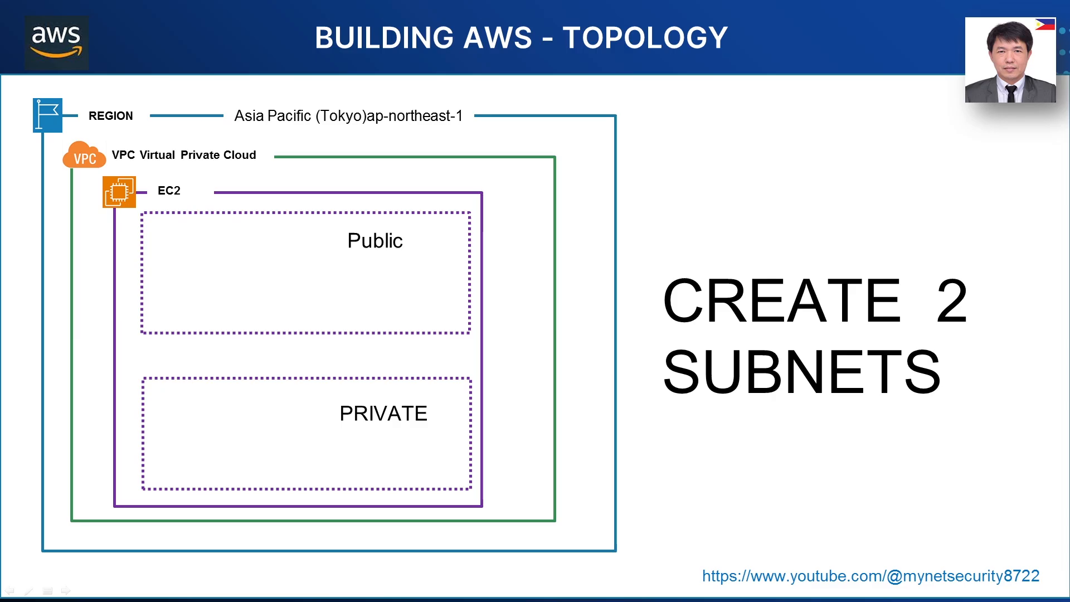
left_click(398, 249)
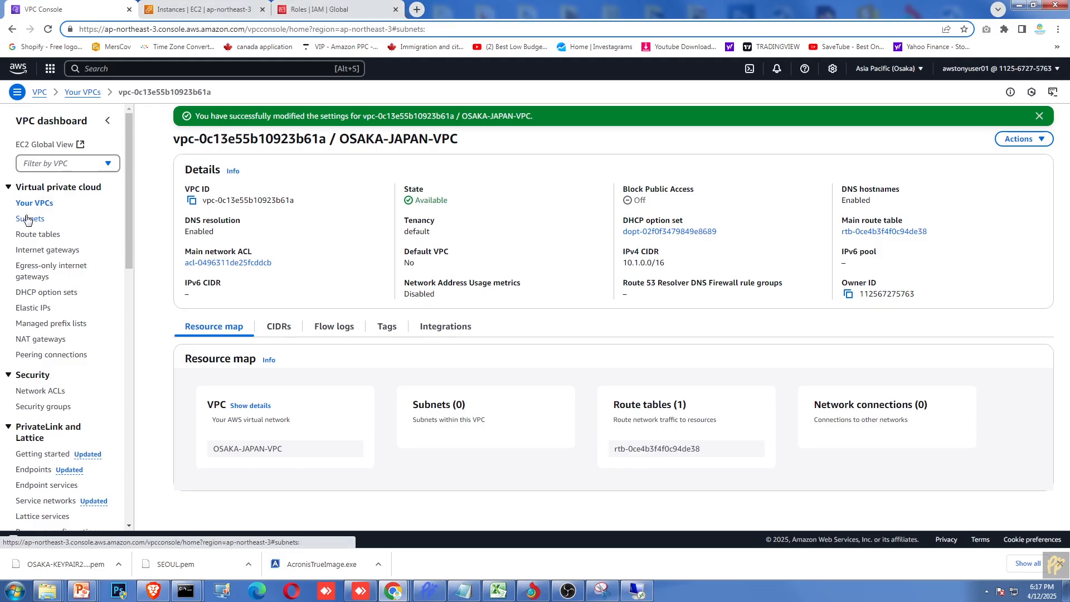
Step: Start creating a subnet and choose OSAKA-JAPAN-VPC as its VPC
left_click(30, 218)
left_click(1024, 116)
left_click(401, 188)
left_click(194, 252)
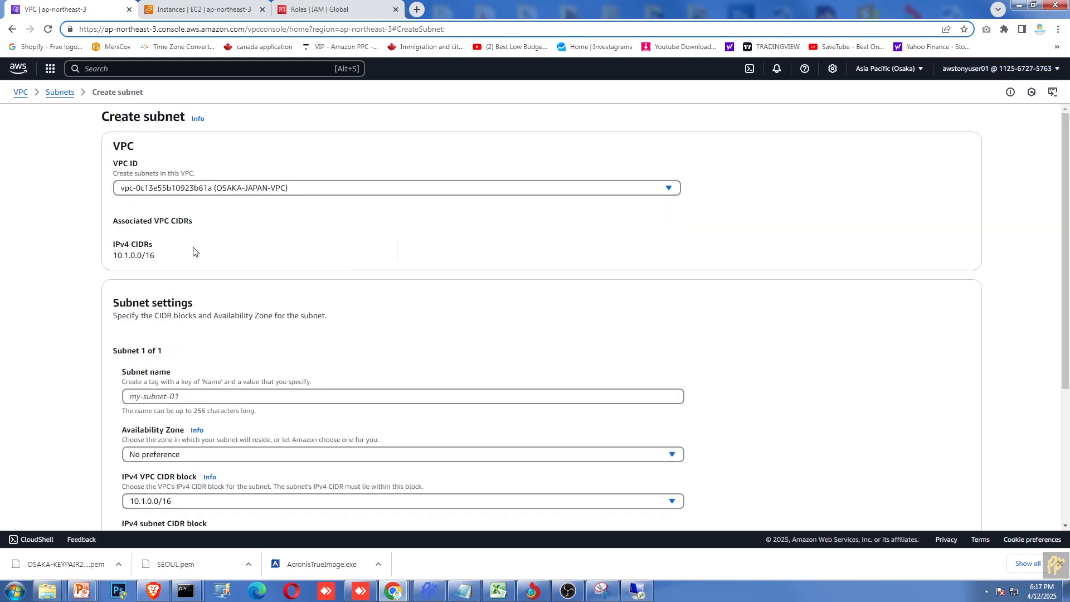
Step: Name the subnet PUBLIC-SERVER-01 and place it in availability zone ap-northeast-3a
scroll(234, 373, "down", 2)
left_click(151, 284)
type("PU")
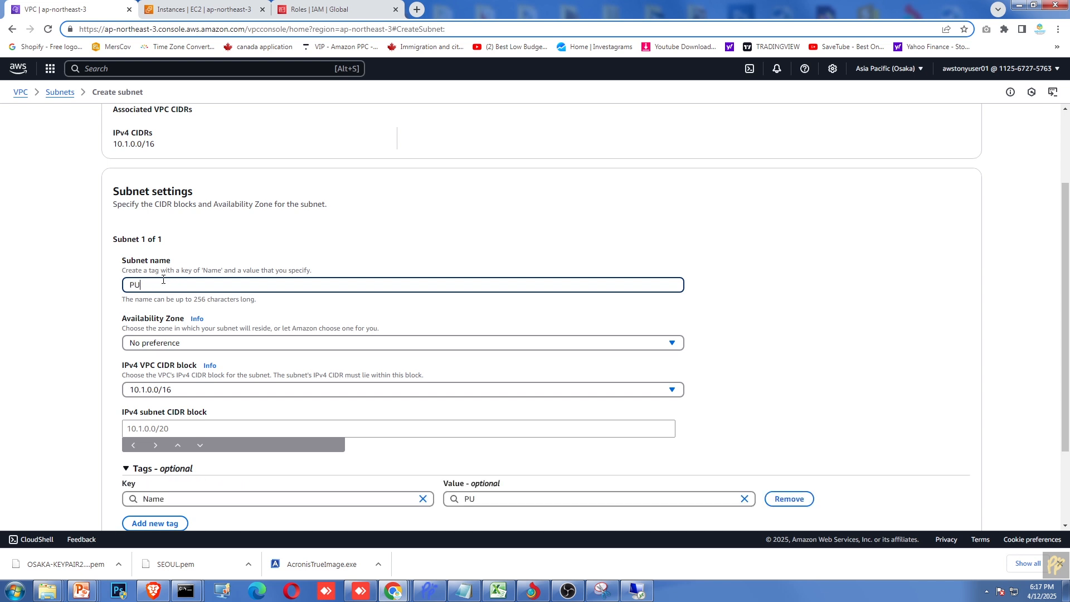
type("BLIC-SERVER-01")
left_click(144, 345)
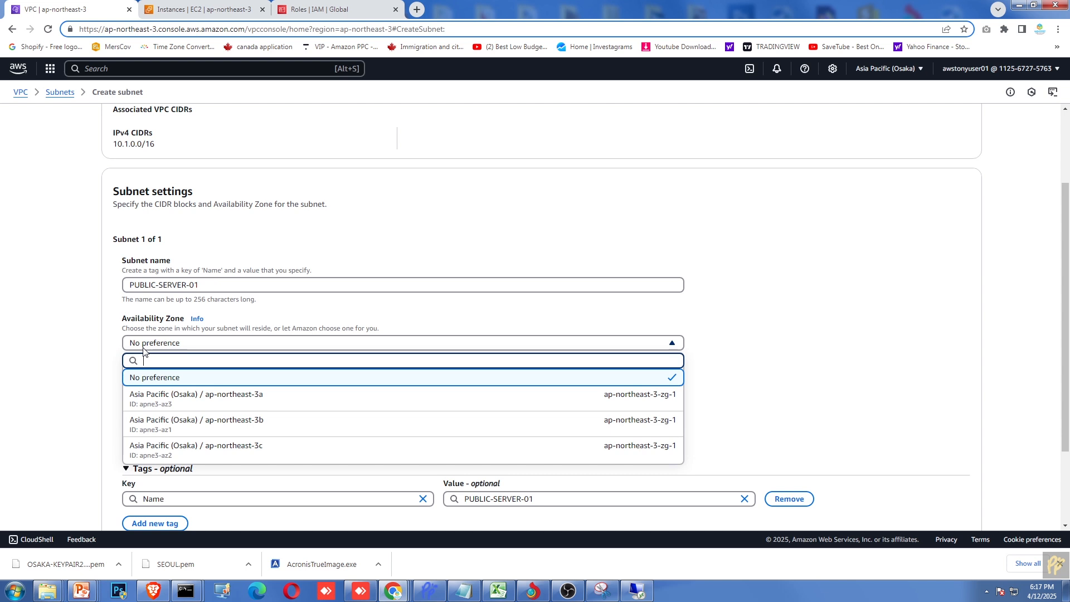
left_click(295, 405)
scroll(858, 345, "down", 2)
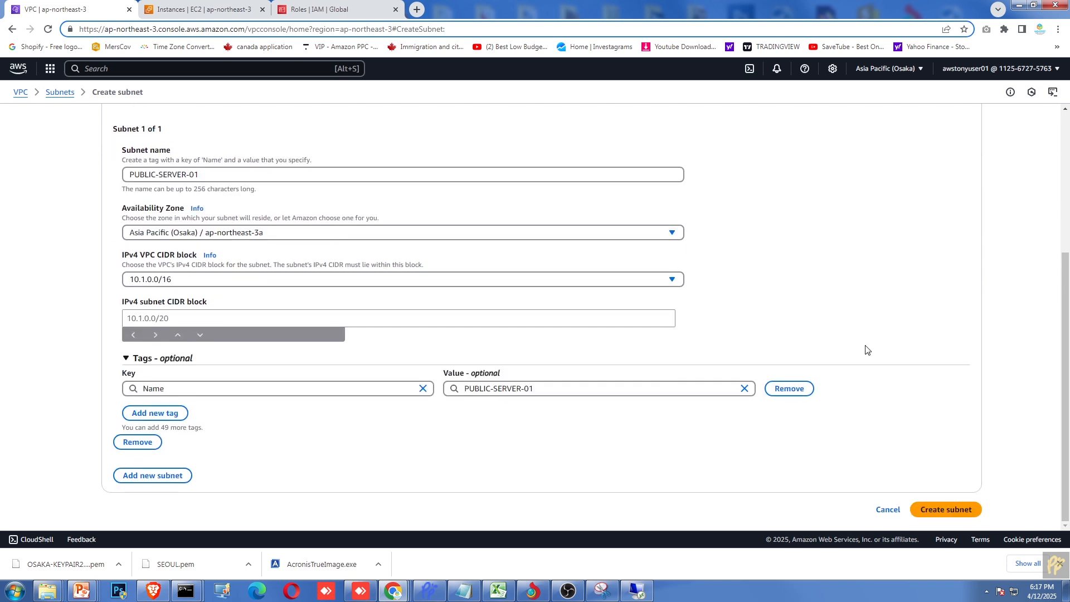
Step: Set the public subnet's IPv4 CIDR block to 10.1.1.0/24 and create the subnet
left_click(149, 320)
type("1")
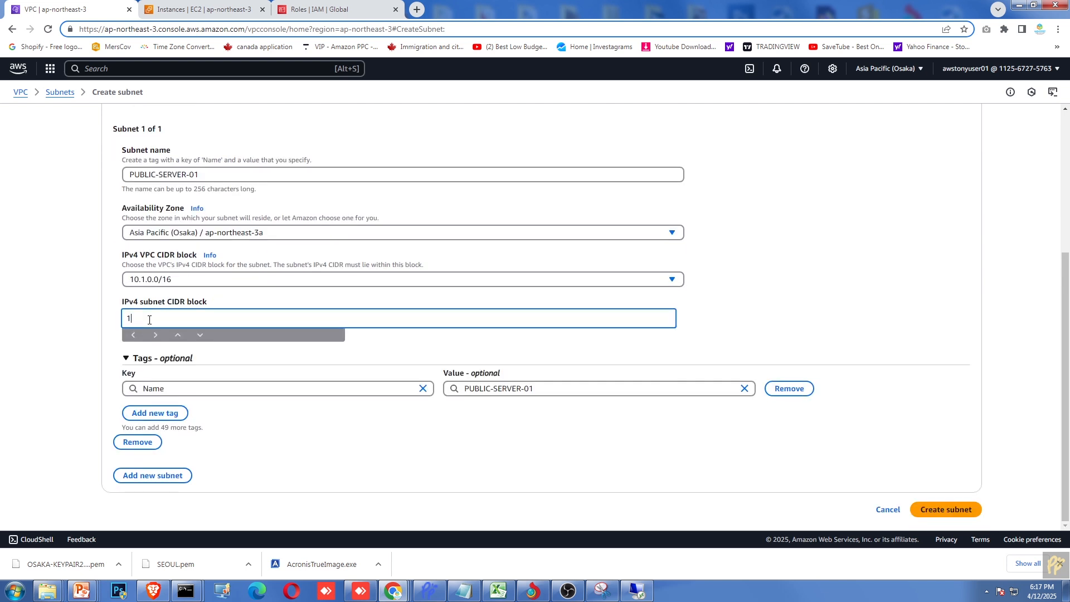
type("0.1.1.0/24")
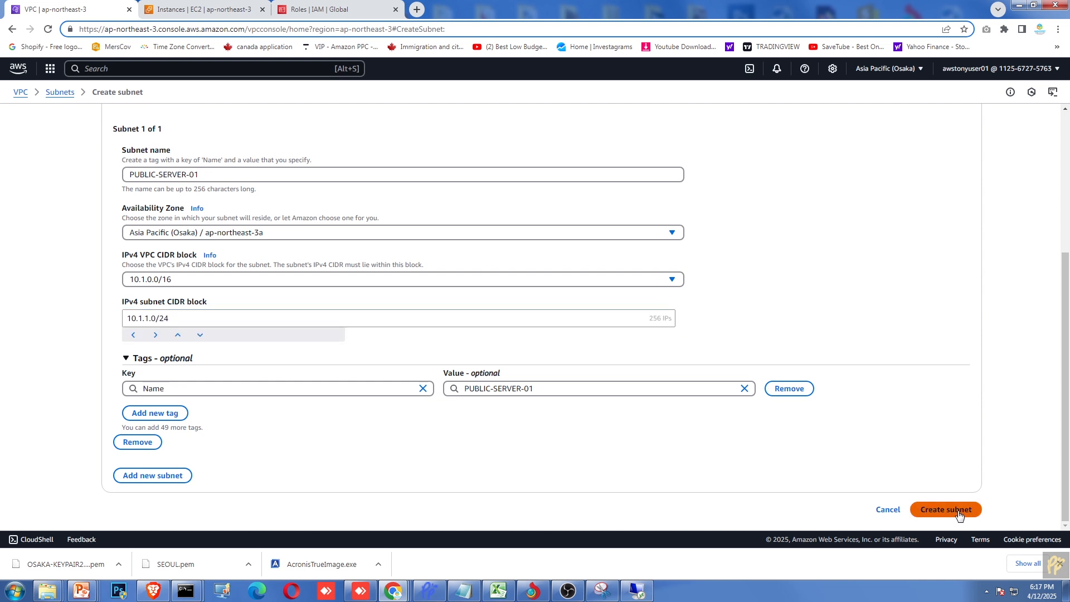
left_click(954, 509)
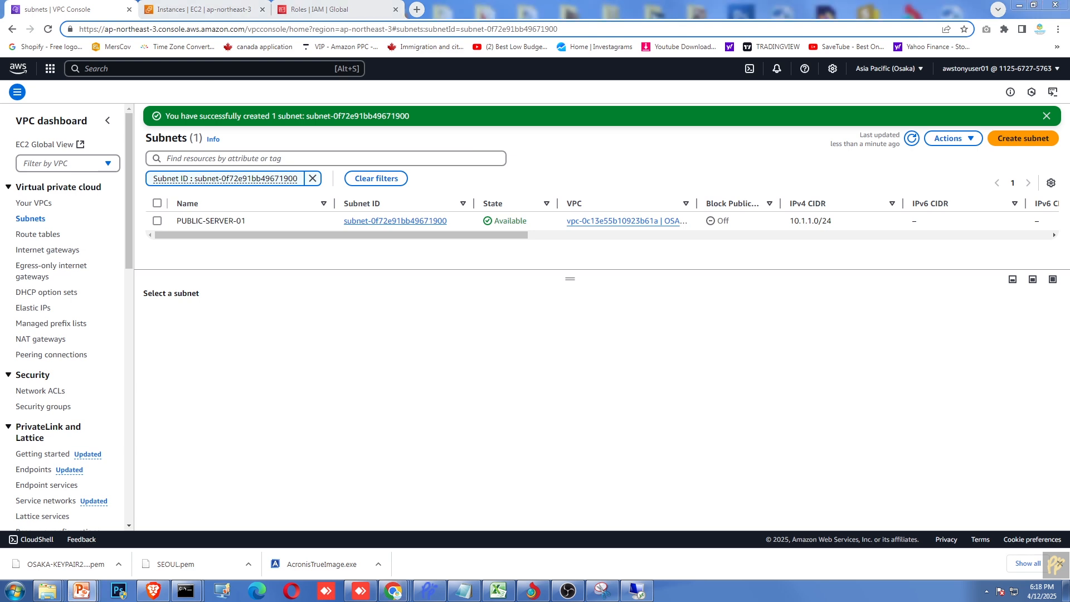
Step: Start creating a second subnet in OSAKA-JAPAN-VPC
left_click(1015, 144)
left_click(161, 189)
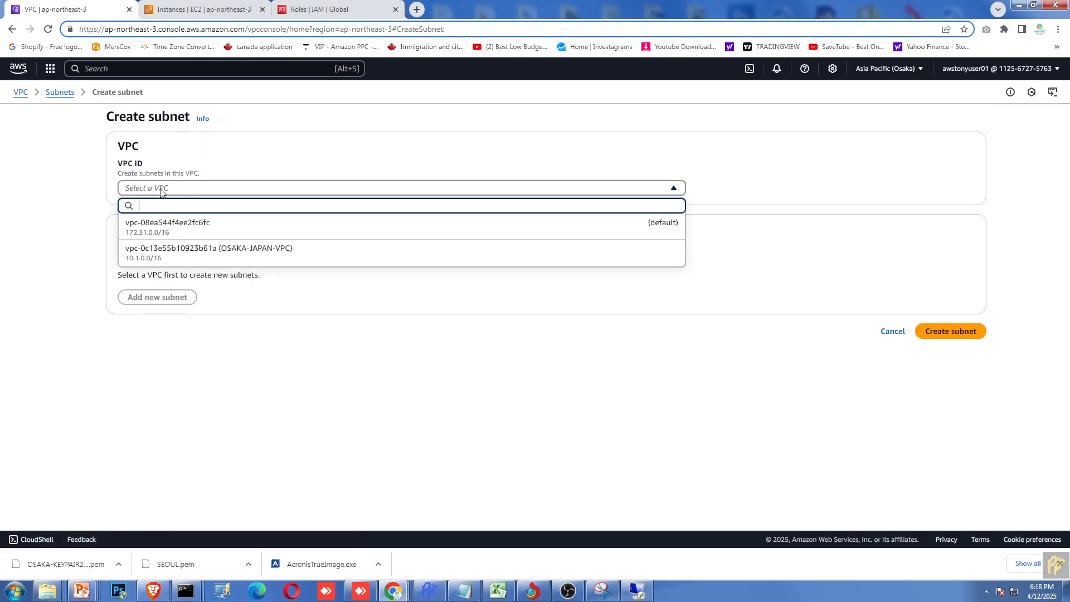
left_click(199, 252)
Step: Name the second subnet PRIVATE-SUBNET-02 and place it in availability zone ap-northeast-3a
left_click(158, 395)
type("PRIVAT")
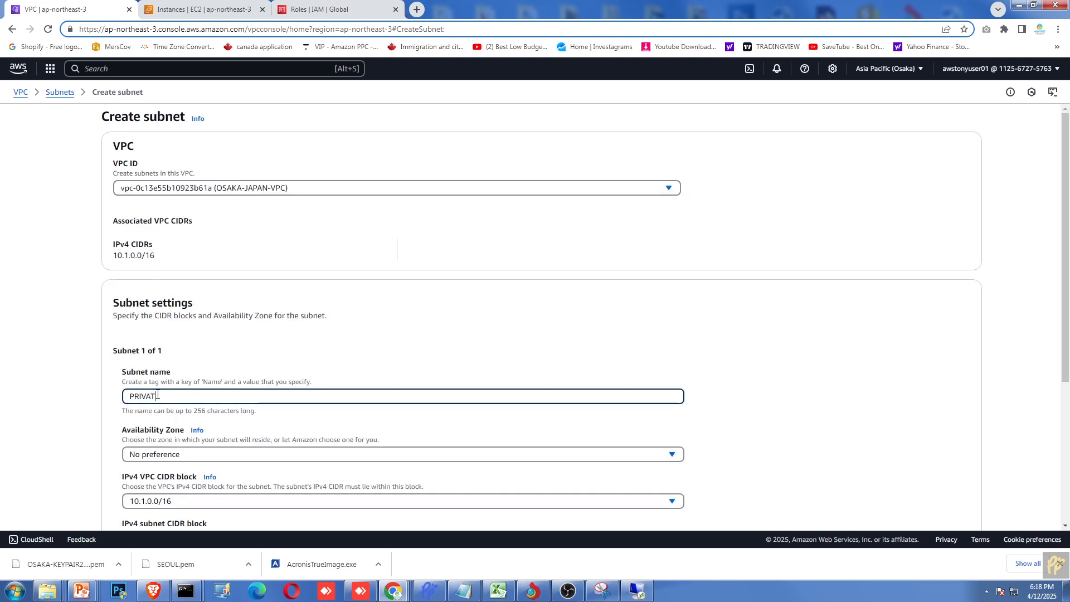
type("E-SUBNET-02")
scroll(406, 371, "down", 2)
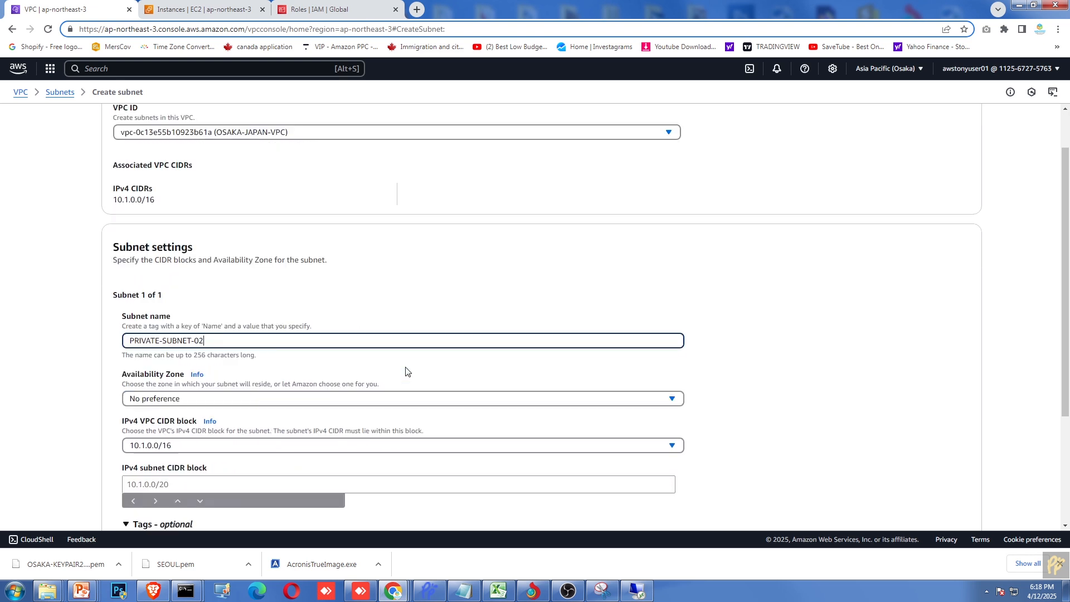
left_click(279, 345)
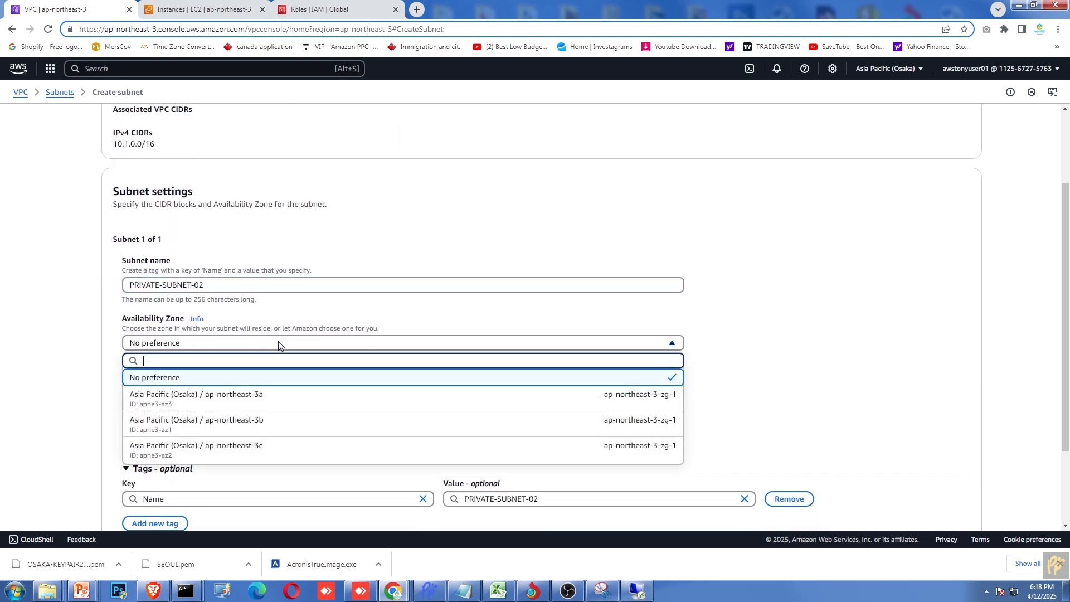
left_click(232, 399)
scroll(503, 328, "down", 2)
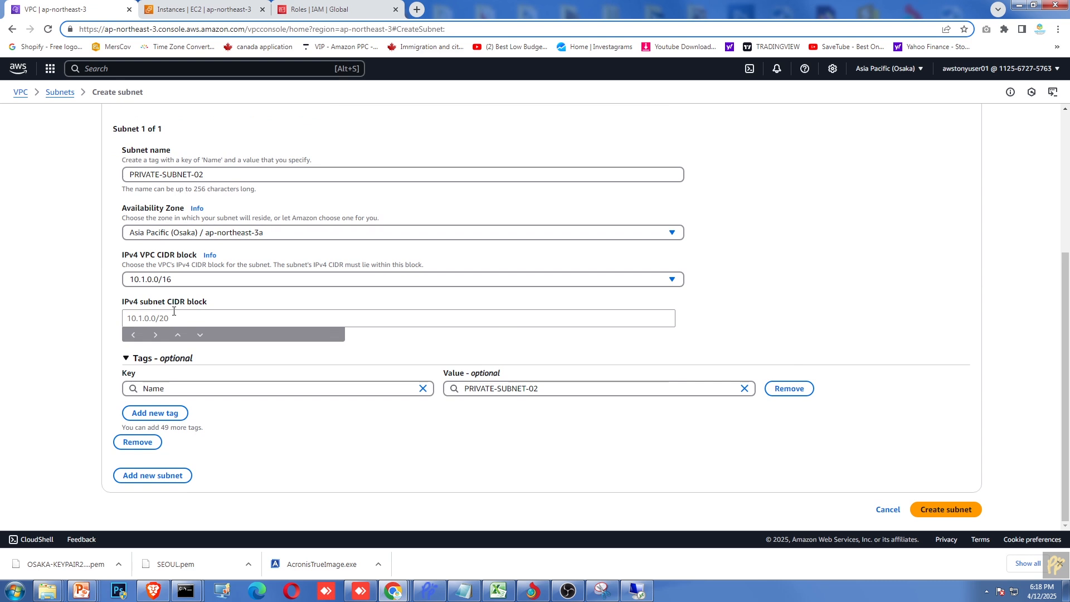
Step: Set the private subnet's IPv4 CIDR block to 10.1.2.0/24, create it and show the full subnet list
left_click_drag(174, 311, 10, 318)
type("10")
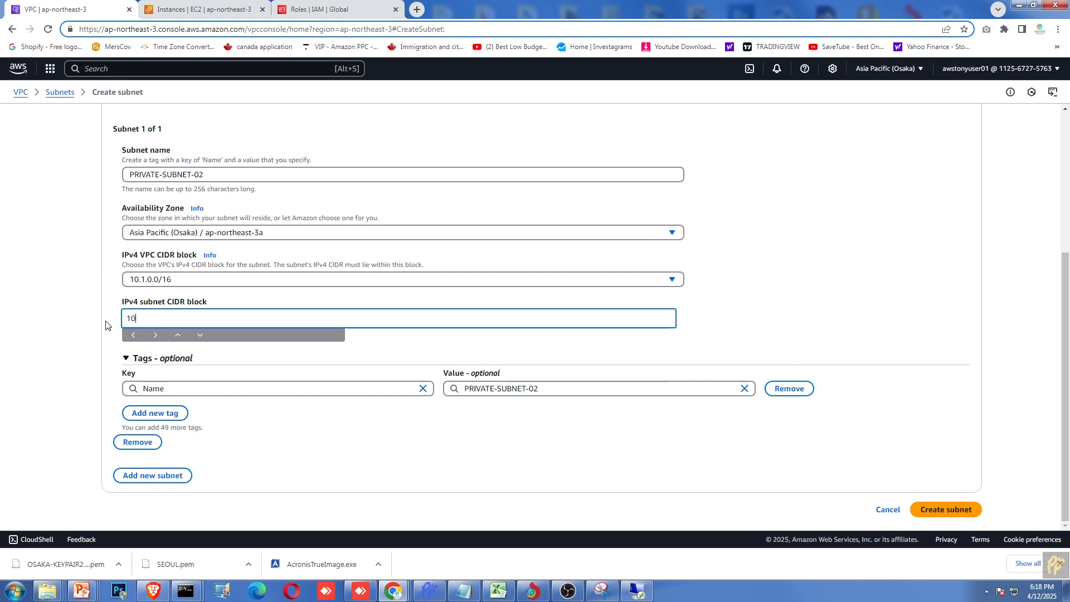
type(".1.2.0/24")
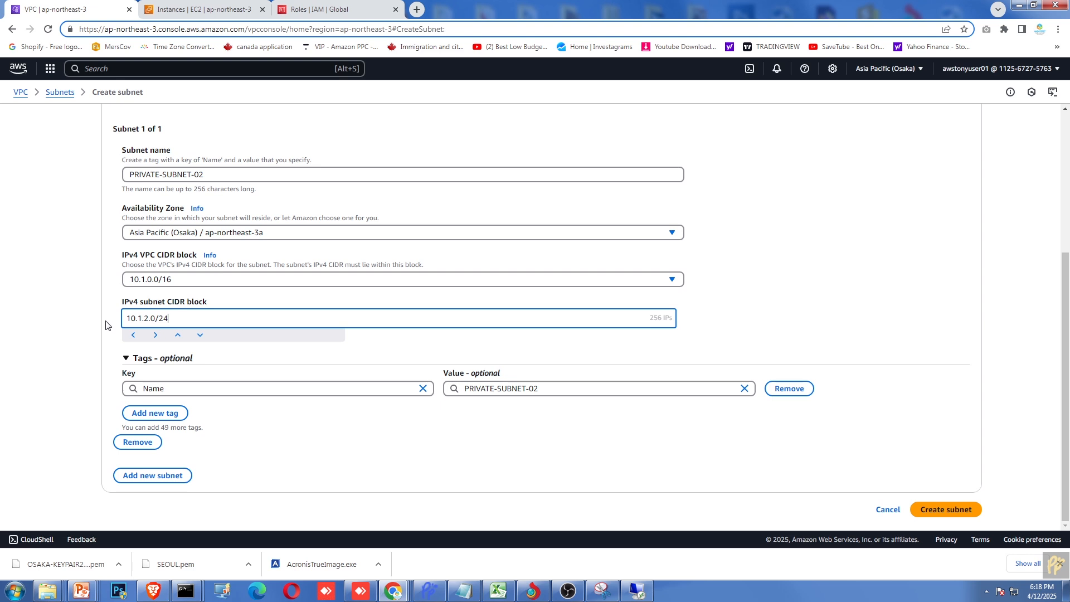
left_click(941, 517)
left_click(34, 219)
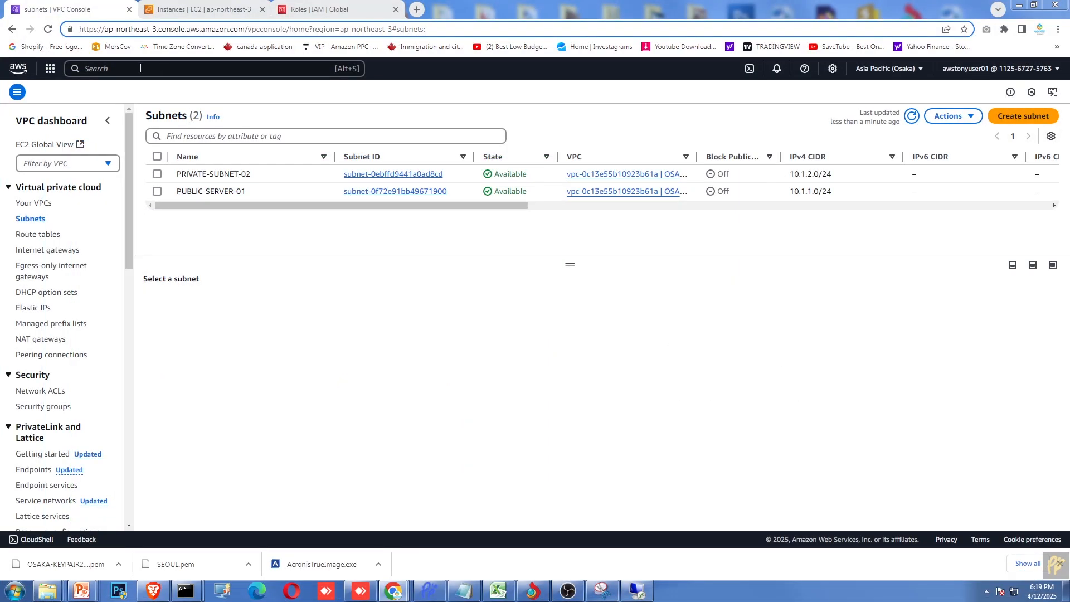
left_click(141, 68)
type("EC2")
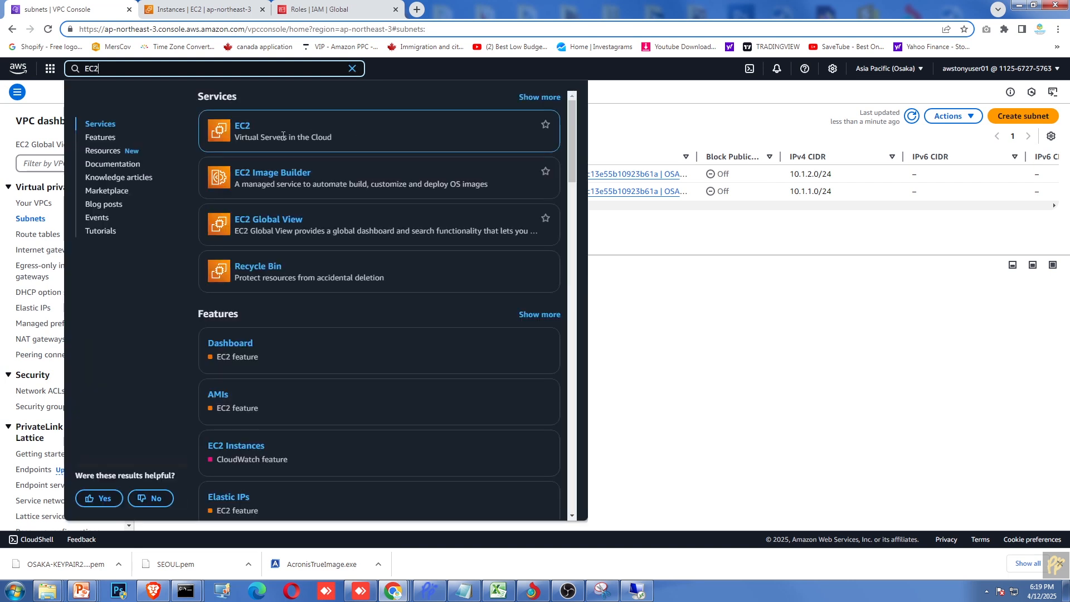
left_click(240, 127)
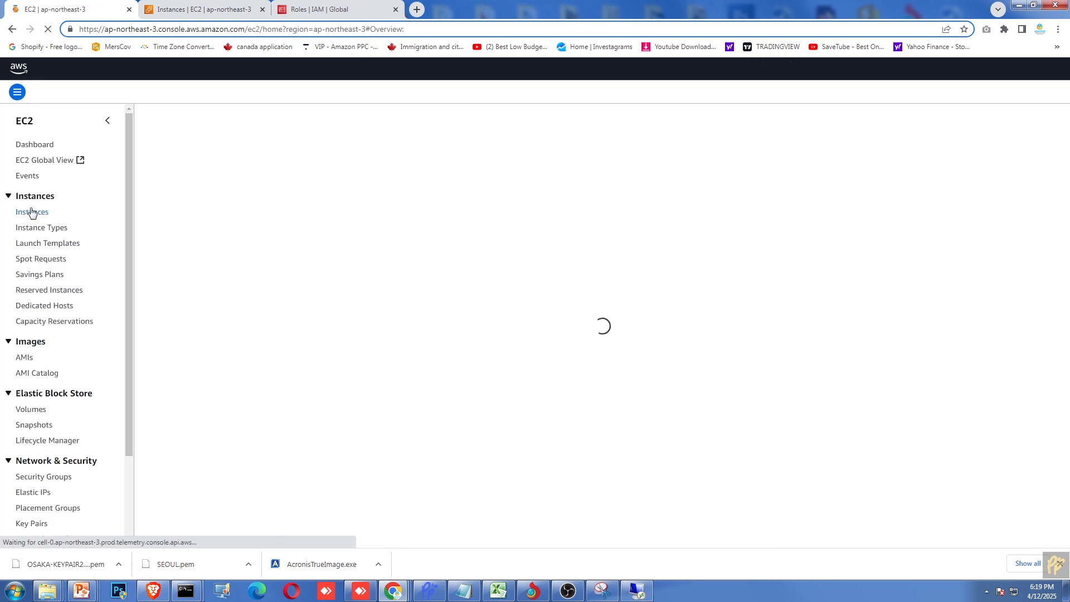
left_click(36, 213)
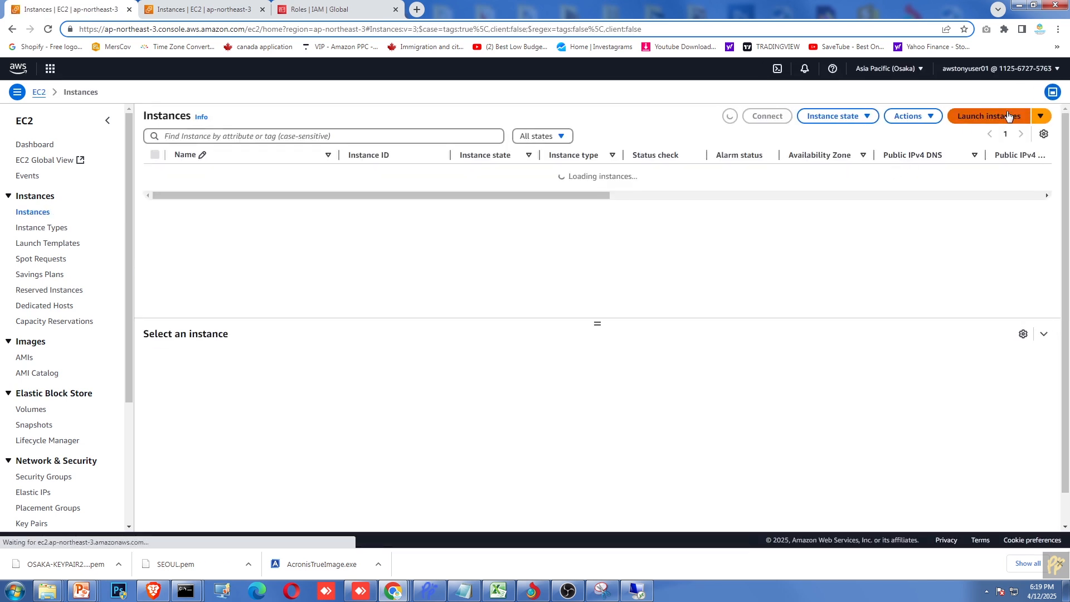
left_click(1007, 115)
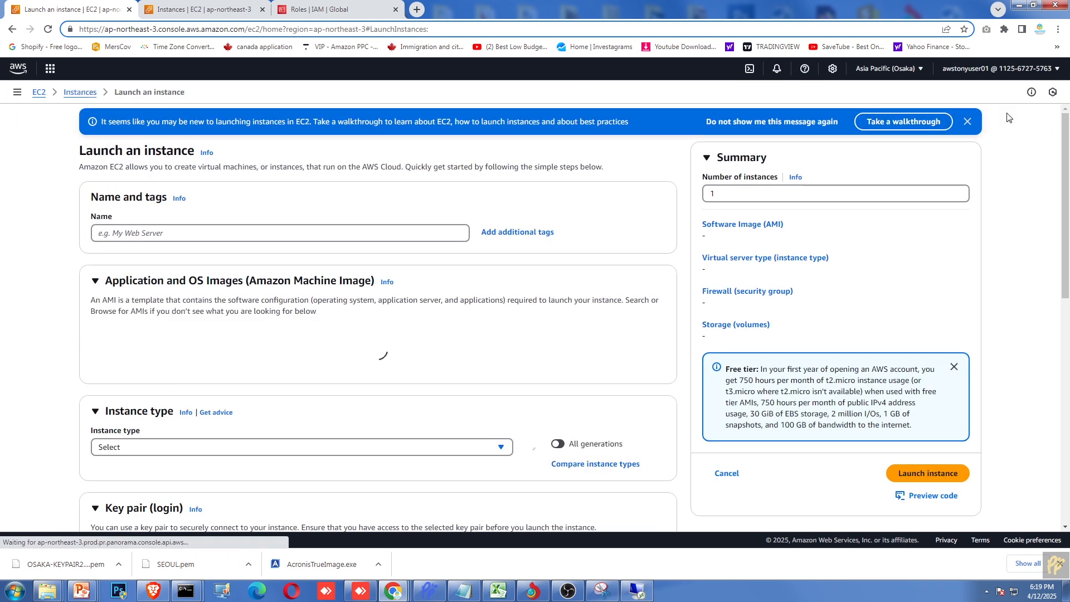
left_click(76, 96)
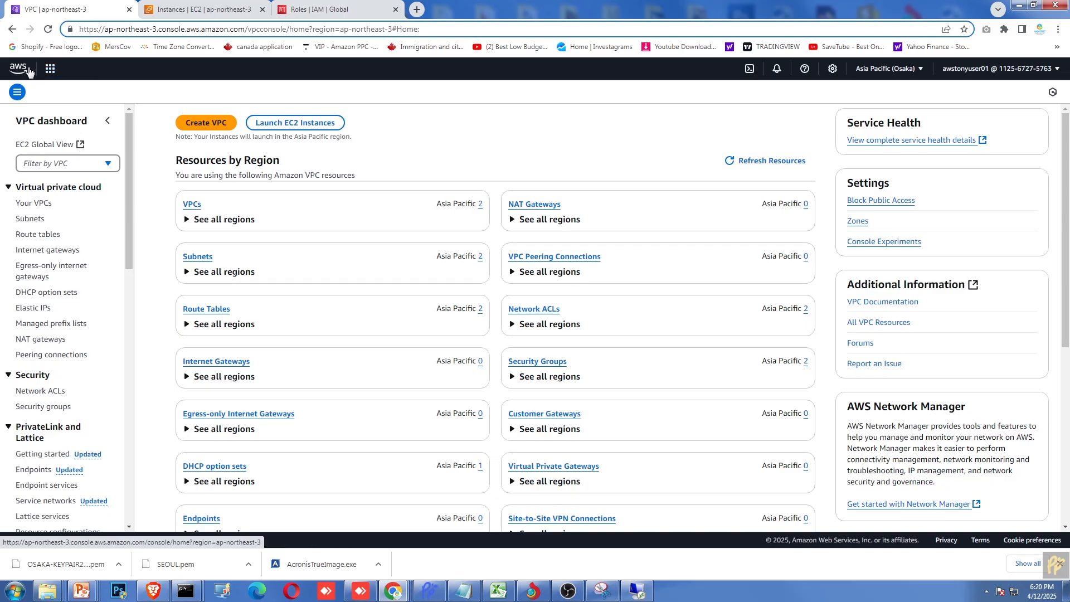
Step: Find the EC2 service, go to its instances list and start launching a new instance
left_click(96, 67)
type("EC2")
left_click(246, 128)
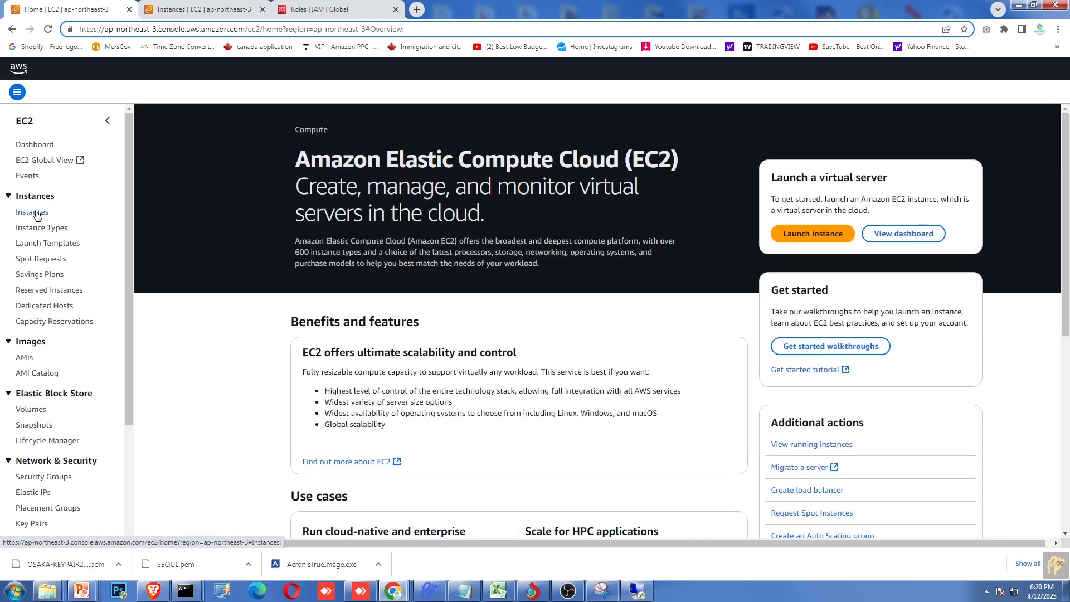
left_click(36, 213)
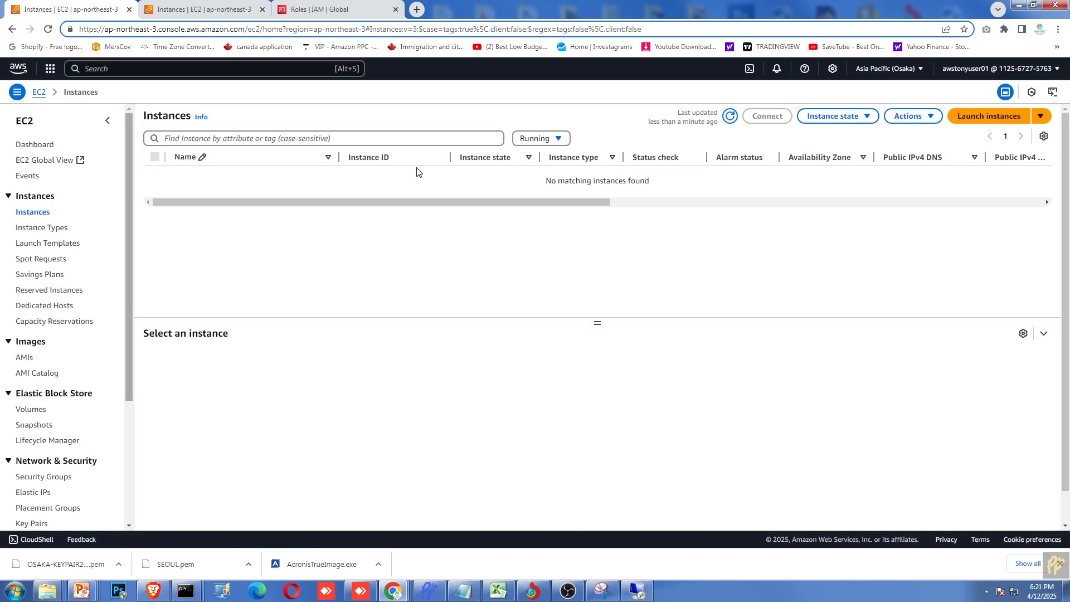
left_click(975, 117)
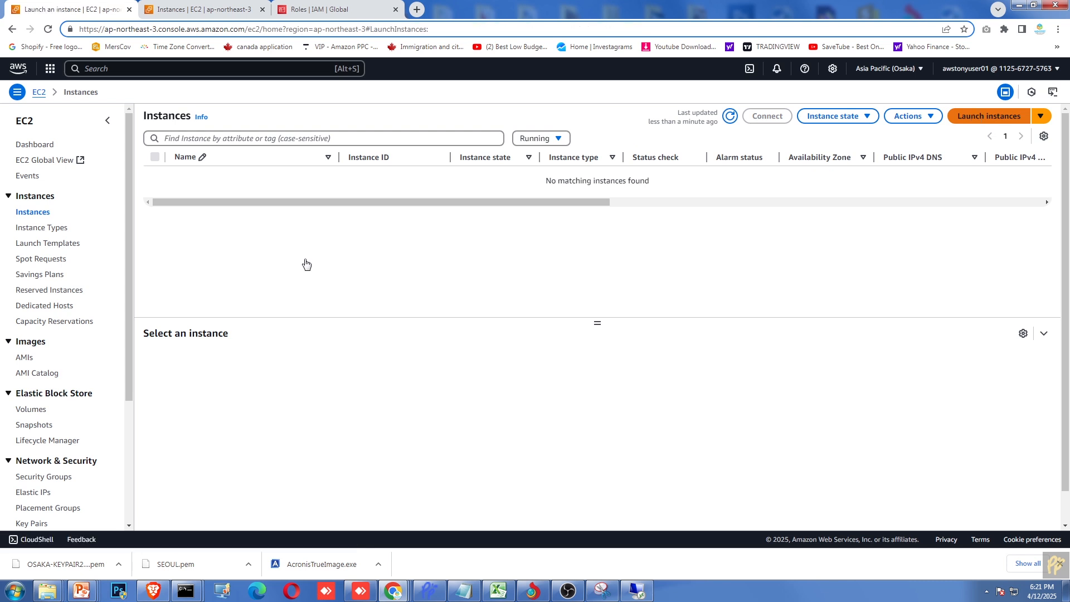
Step: Name the new instance OSAKA-PUBLIC-SERVER-01
left_click(146, 233)
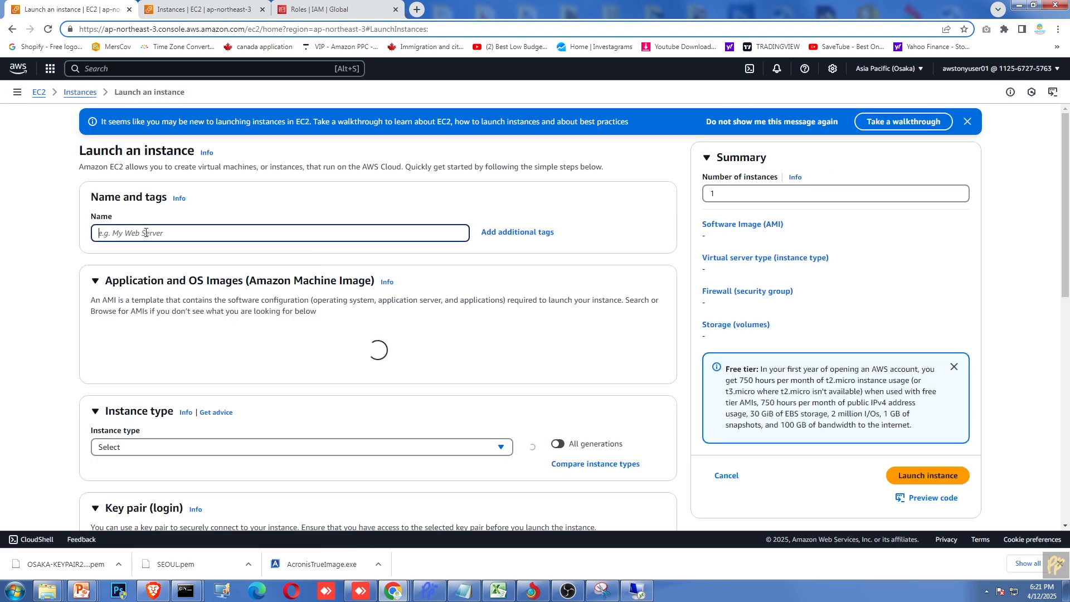
type("OSA")
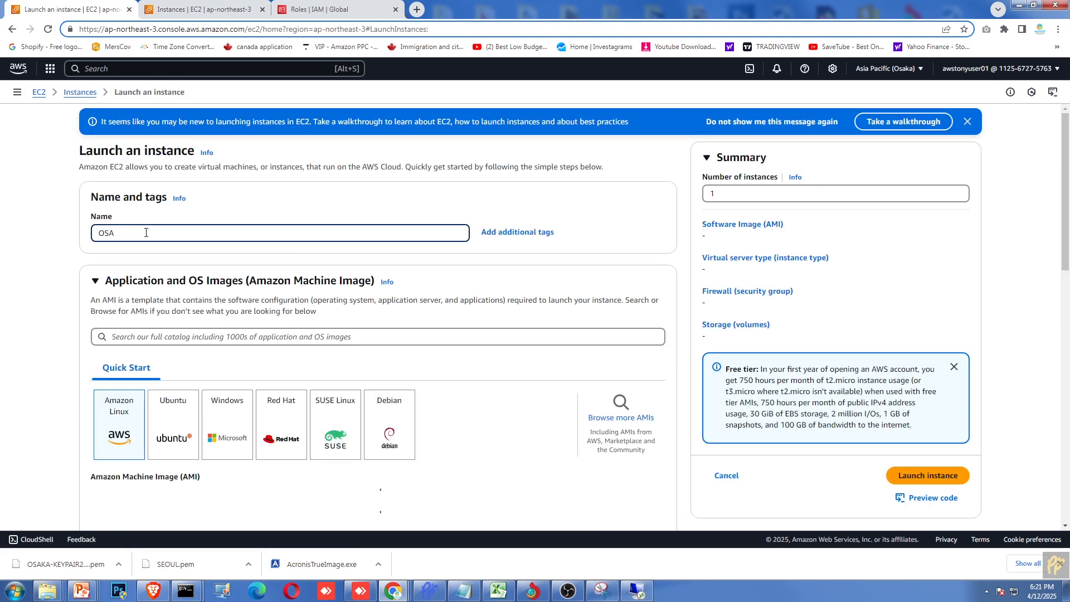
type("KA")
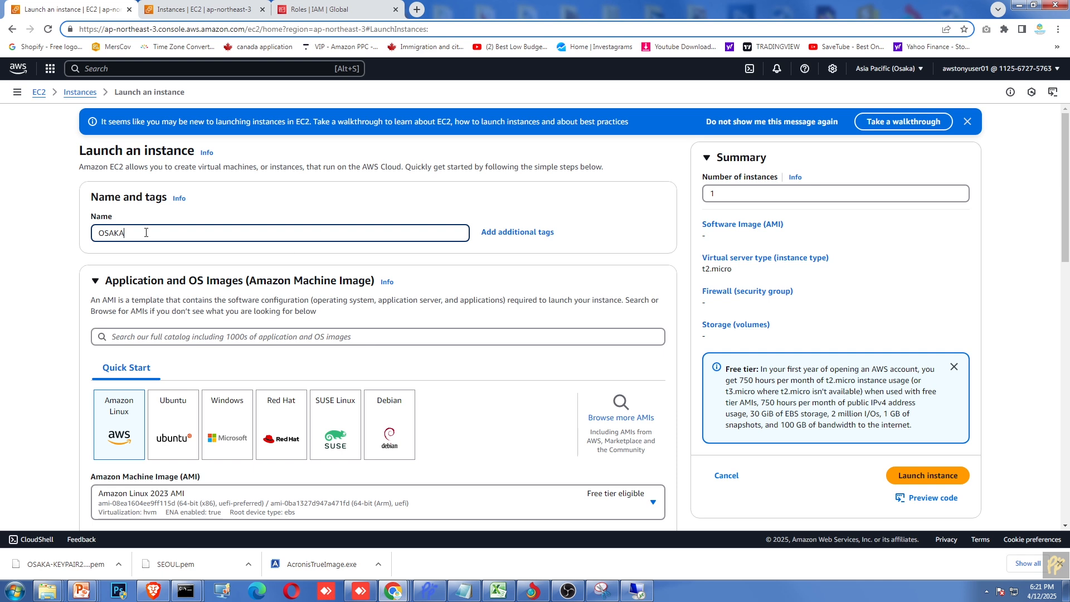
type("-")
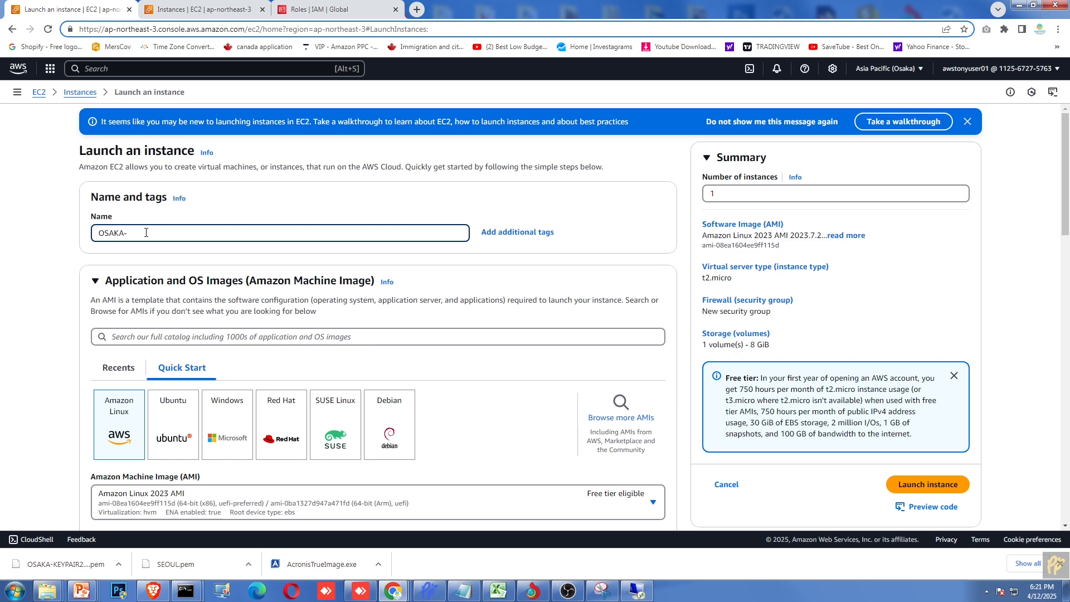
type("PUBLIC-SERVER-01")
key("ctrl+a")
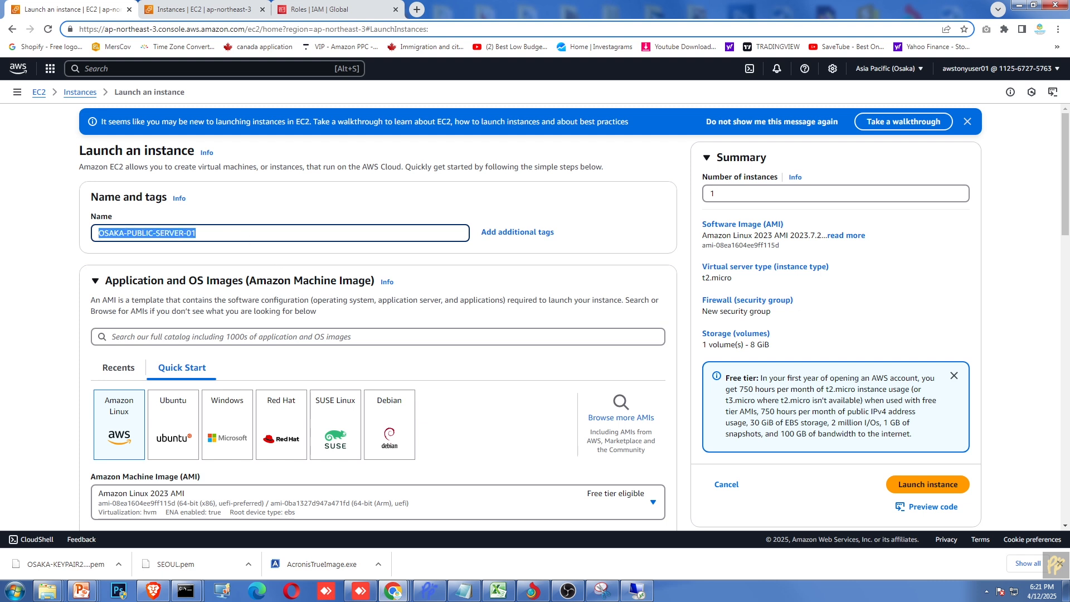
Step: Choose Windows as the operating system and Microsoft Windows Server 2016 Base as the machine image
left_click(221, 425)
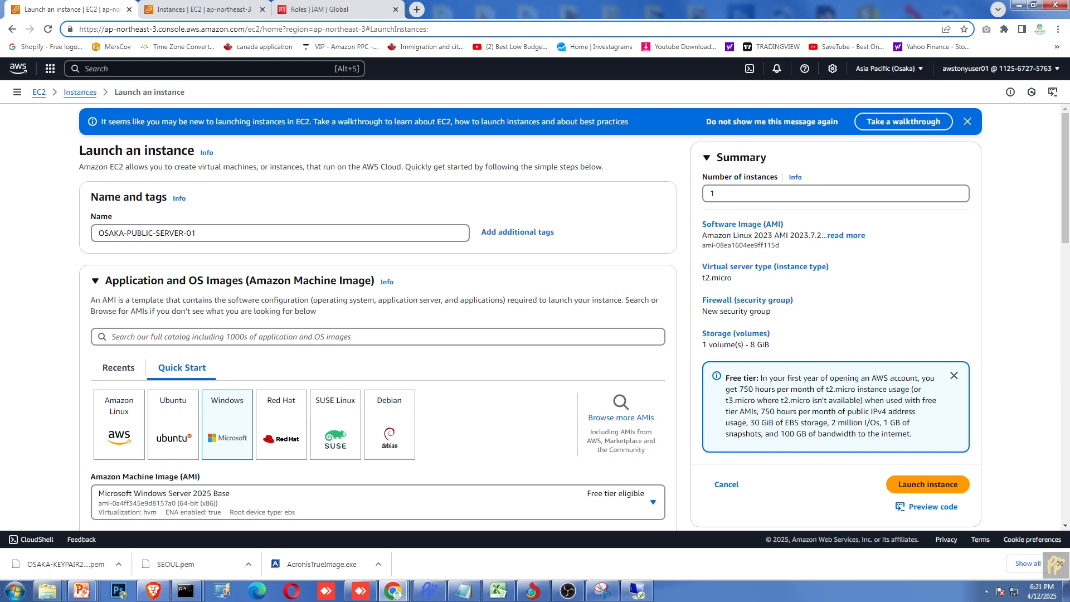
scroll(390, 231, "down", 5)
left_click(390, 230)
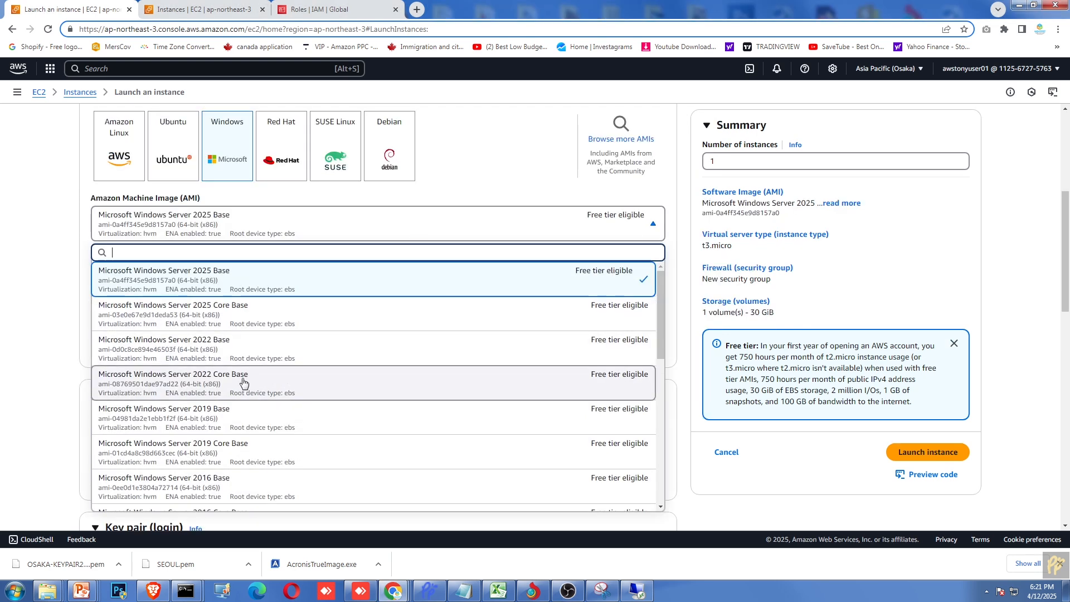
scroll(254, 412, "down", 1)
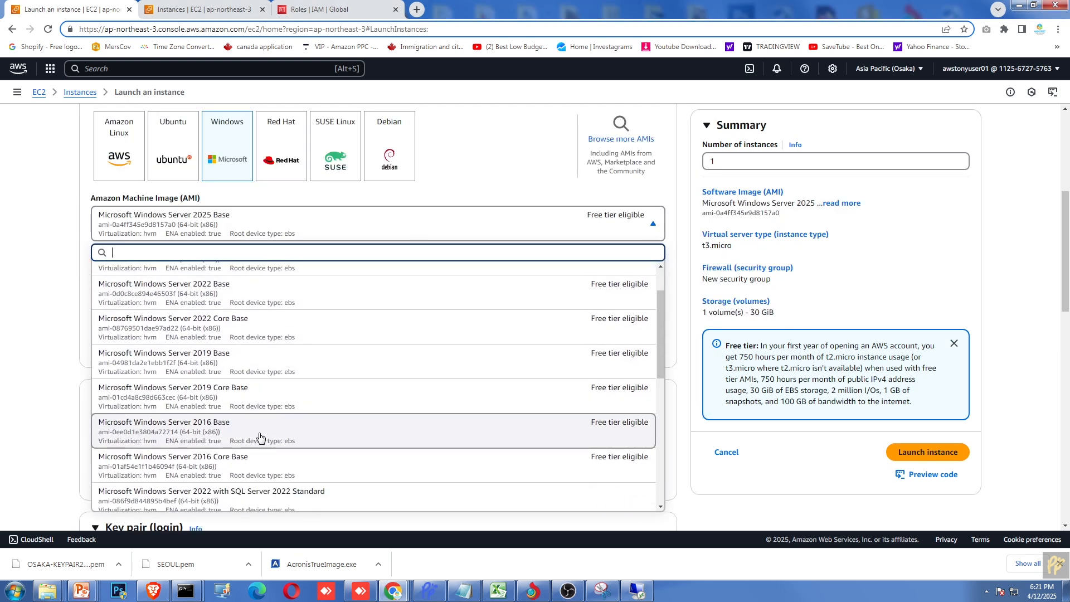
left_click(260, 440)
Step: Create a new key pair named OSAKA-2 for the instance in .pem format
scroll(334, 223, "down", 2)
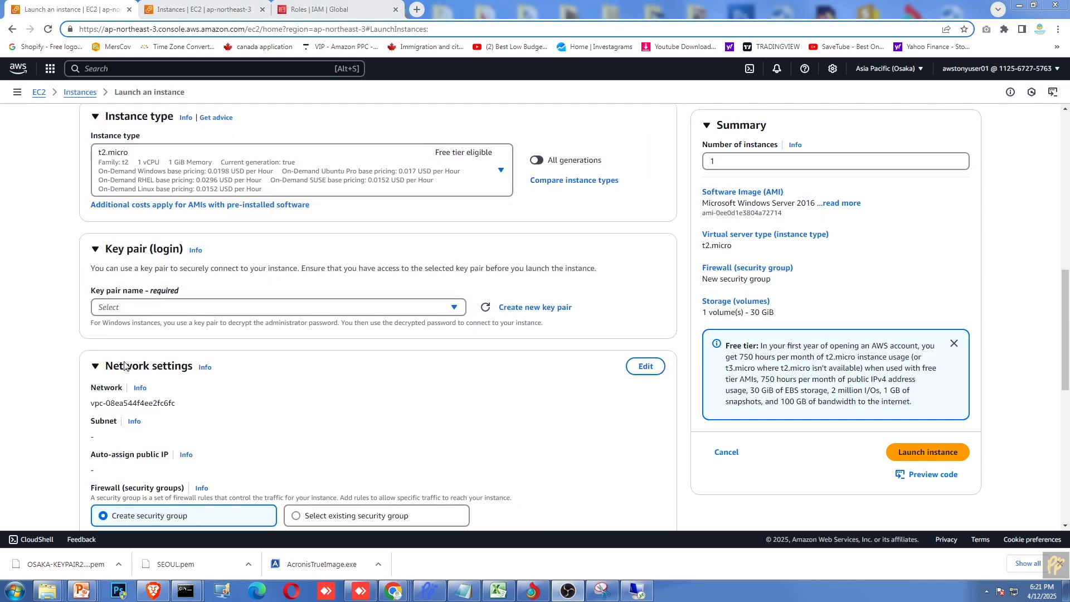
left_click(533, 309)
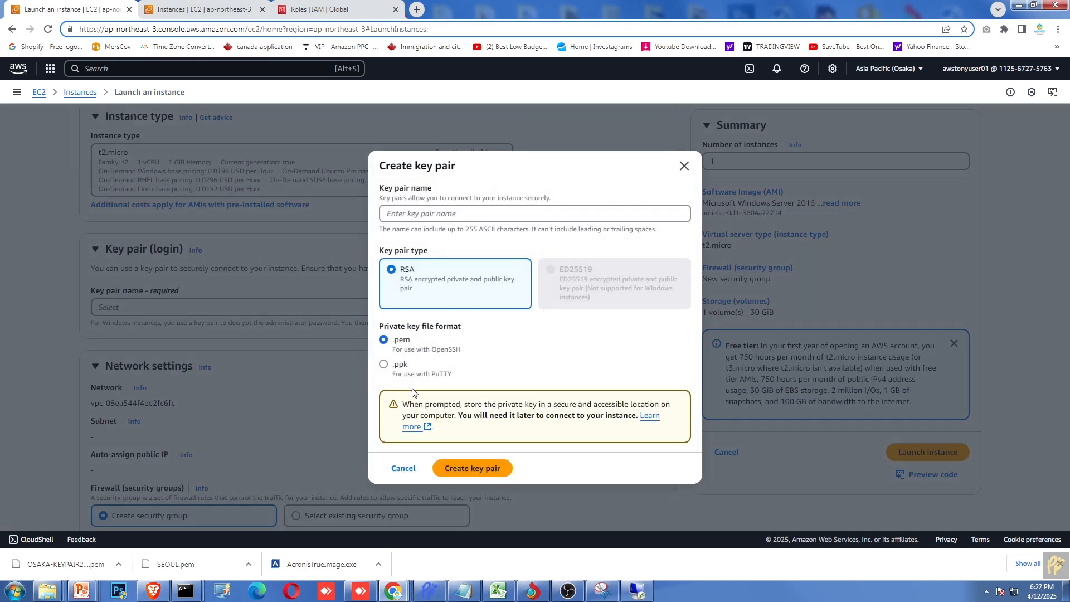
left_click(431, 214)
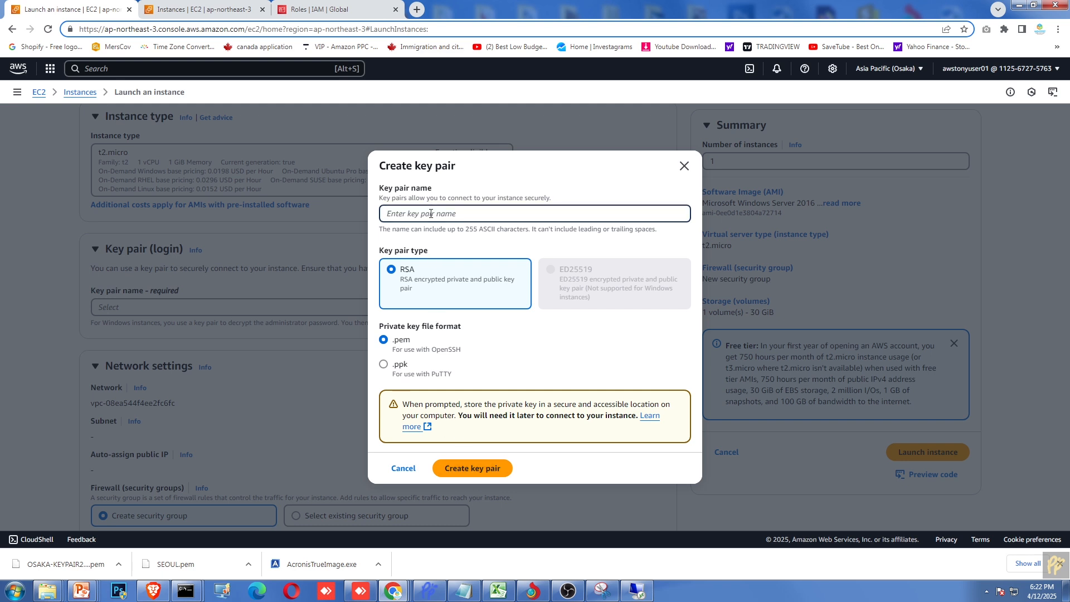
type("OSA")
key("BackSpace")
key("BackSpace")
key("BackSpace")
left_click(460, 468)
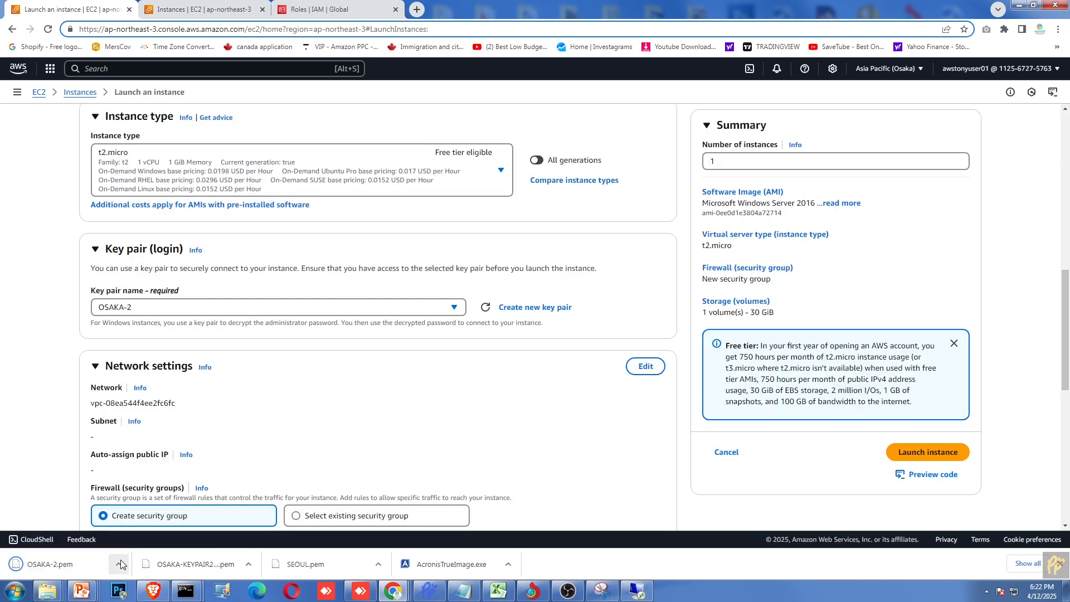
Step: Locate the downloaded OSAKA-2.pem and put a copy in the 1 AWS LESSONS AND VIDEOS folder
left_click(119, 564)
left_click(152, 521)
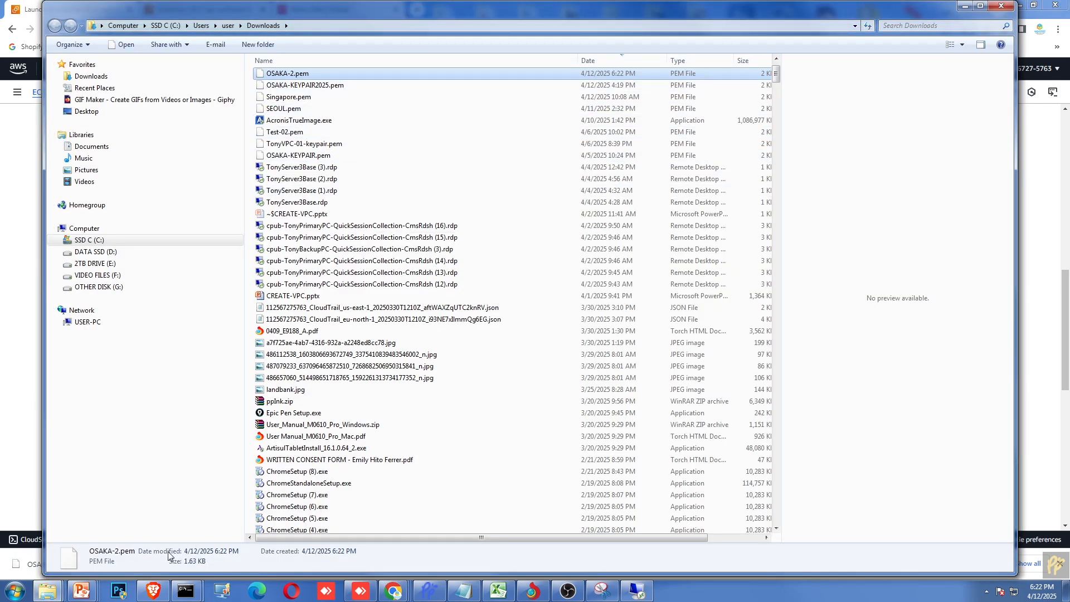
left_click(47, 591)
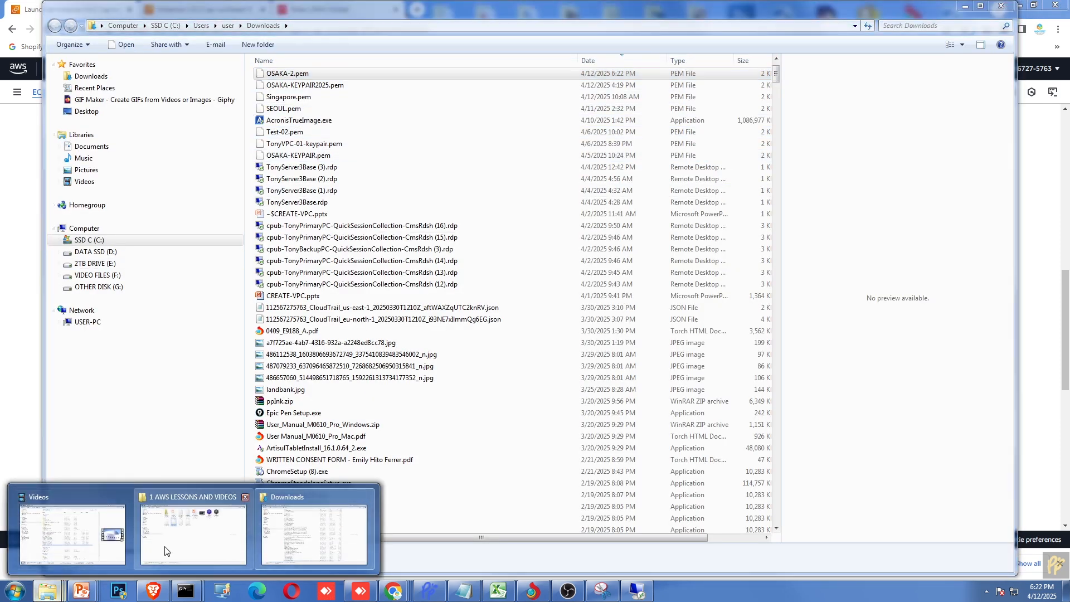
left_click(200, 549)
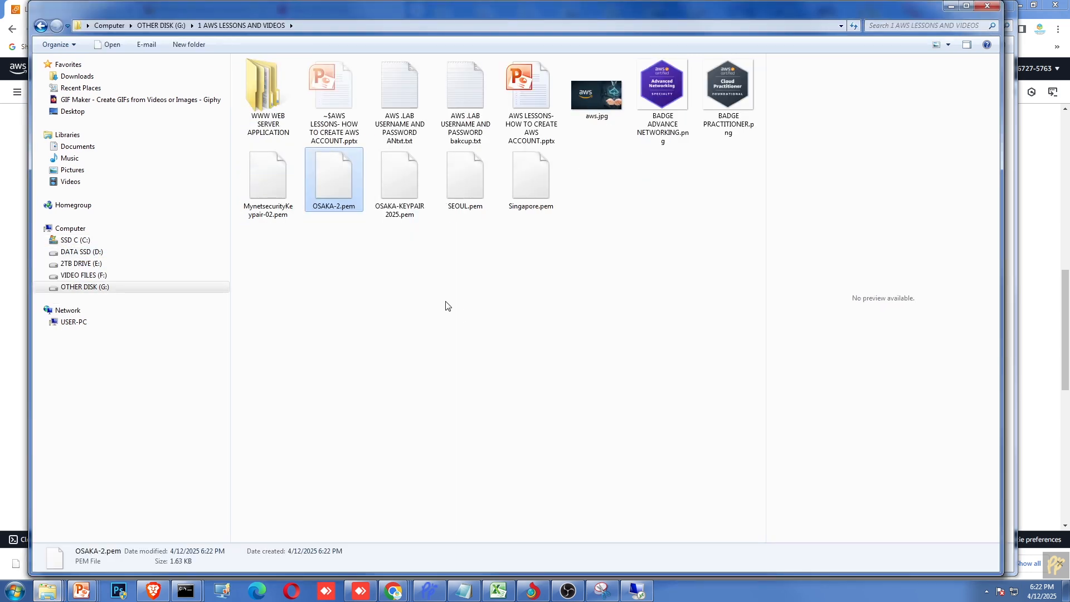
left_click(951, 6)
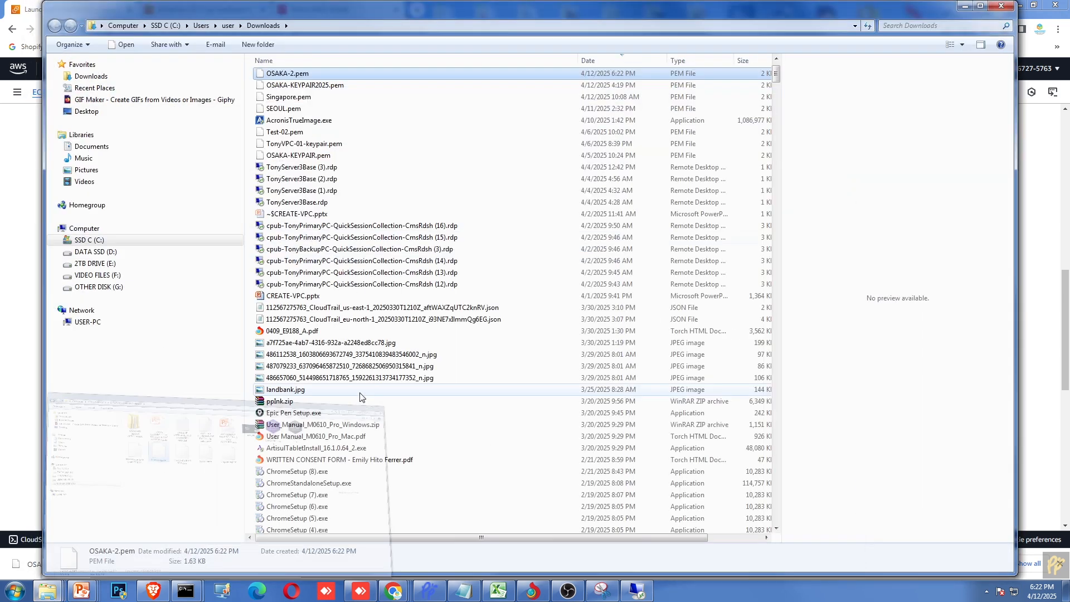
Step: Edit the network settings to use OSAKA-JAPAN-VPC and the PUBLIC-SERVER-01 subnet, with auto-assign public IP enabled
left_click(645, 367)
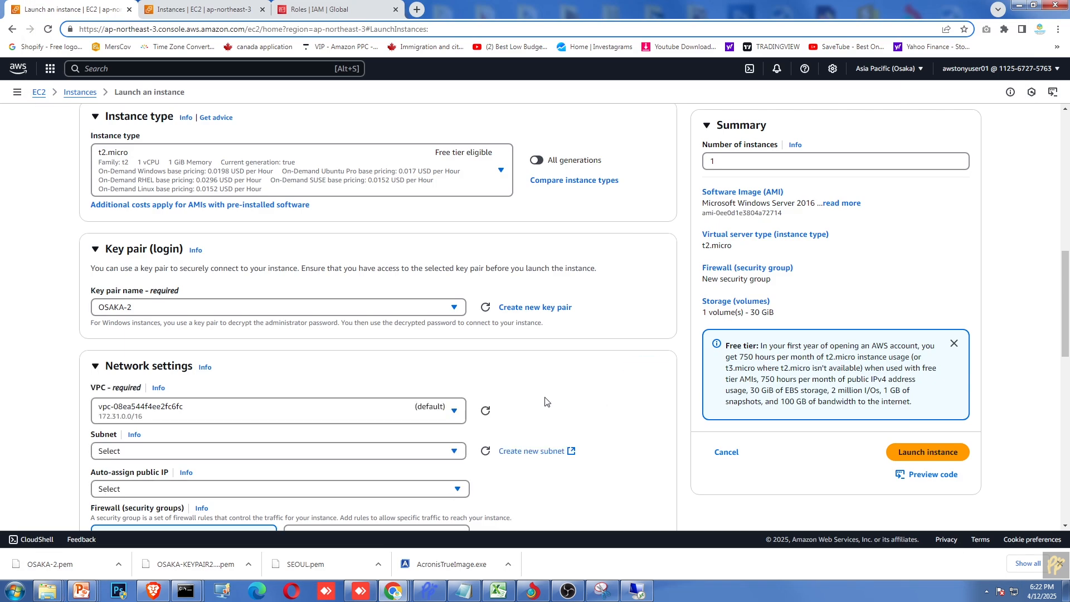
scroll(524, 362, "down", 3)
left_click(349, 245)
left_click(305, 289)
scroll(636, 269, "down", 2)
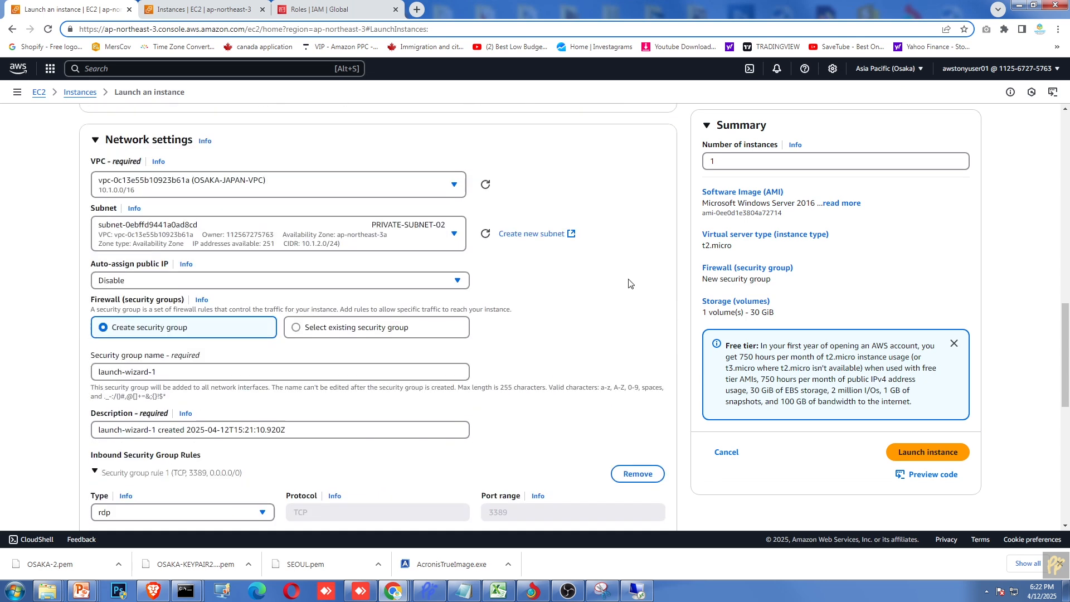
left_click(415, 182)
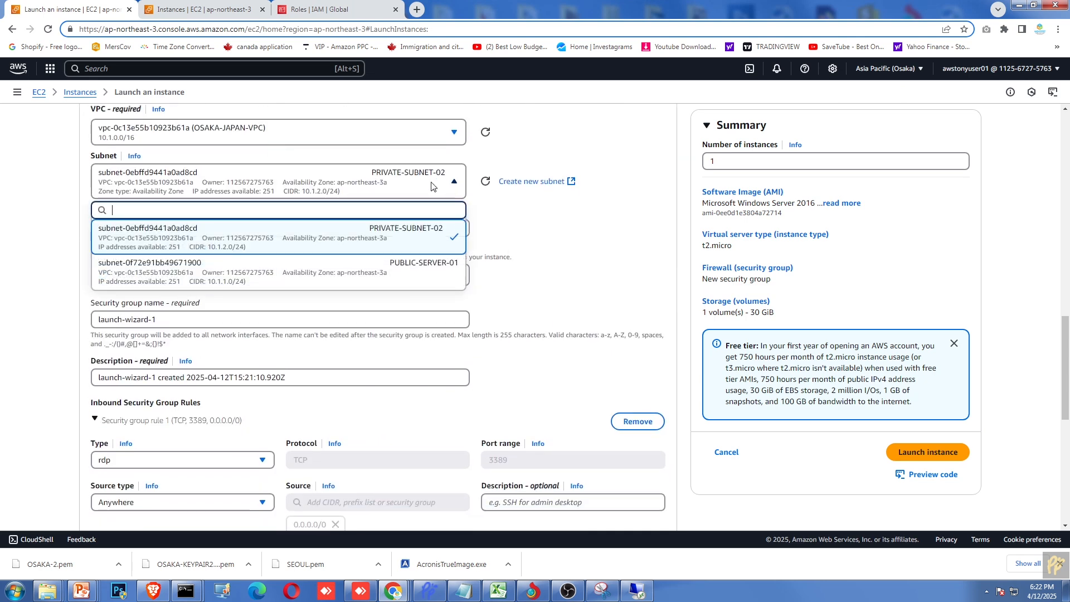
left_click(415, 268)
left_click(118, 229)
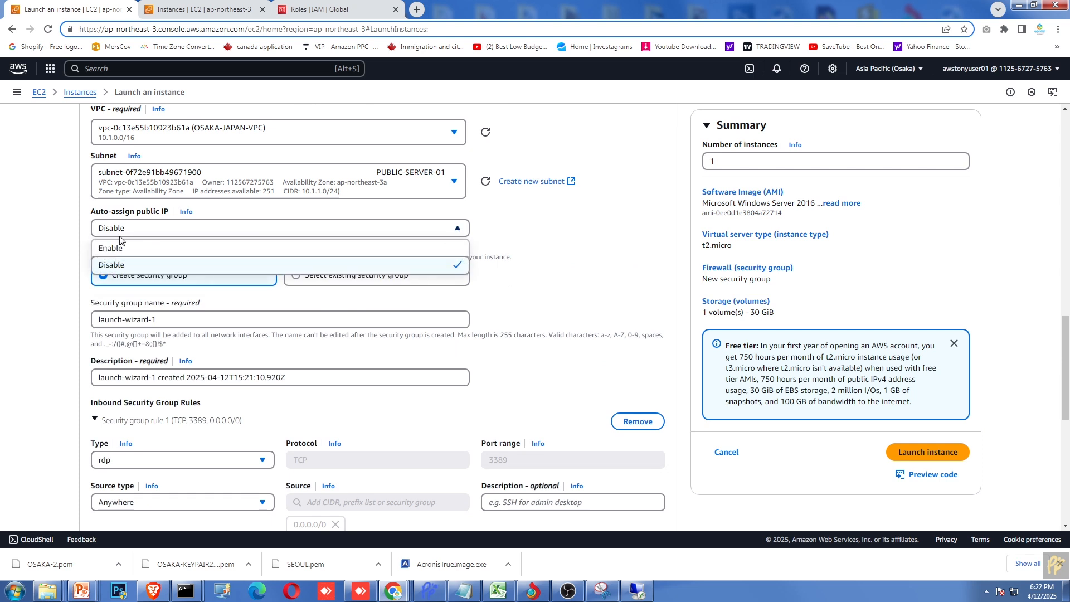
left_click(124, 248)
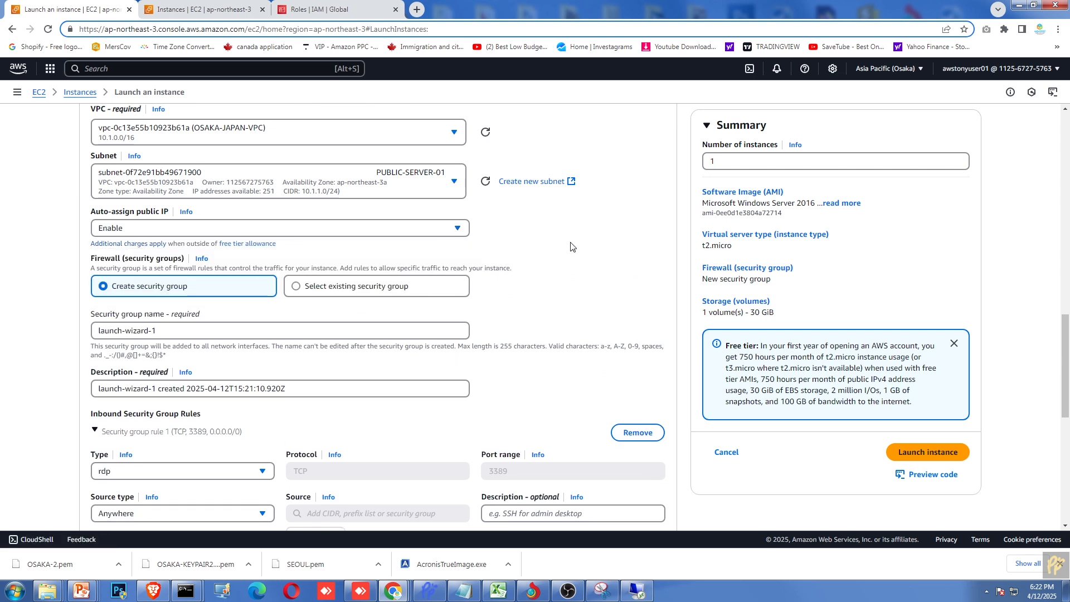
Step: Name the new security group OSAKA-SECURITY-GROUP and use the same text as its description
scroll(571, 242, "down", 1)
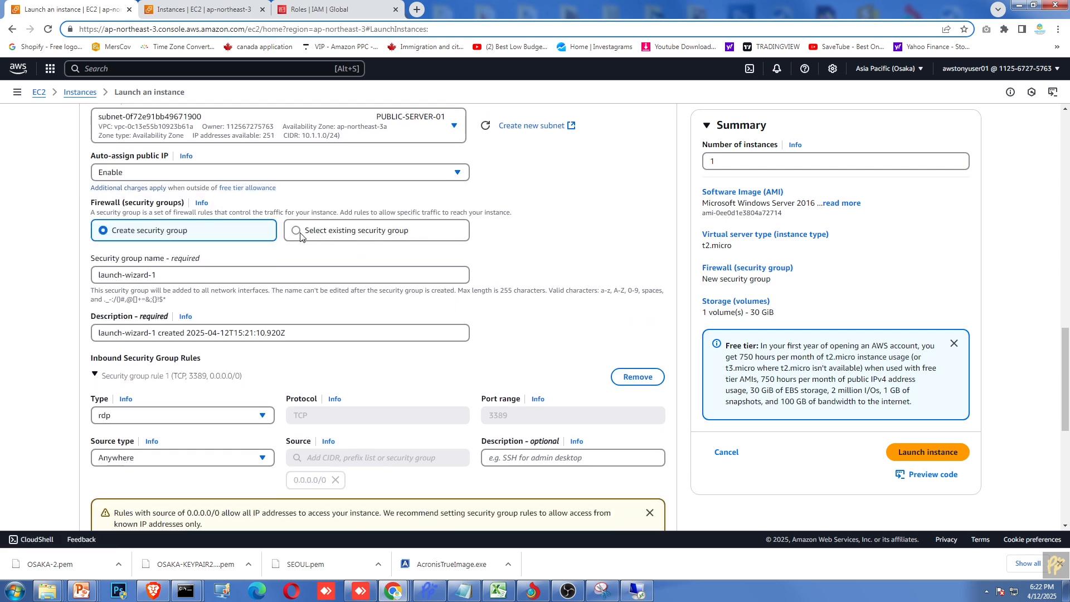
left_click(113, 273)
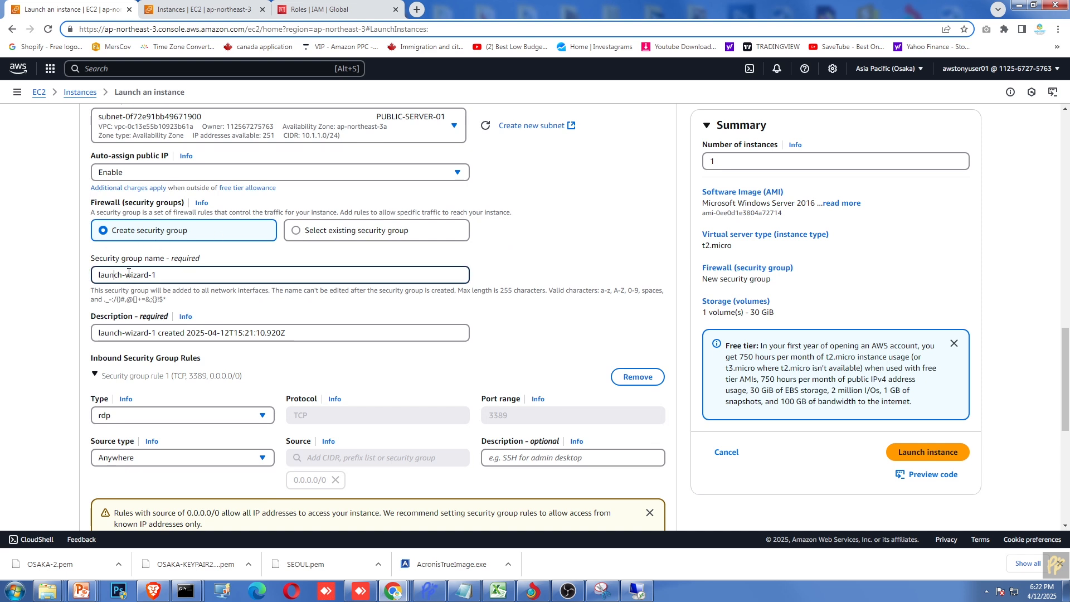
key("ctrl+a")
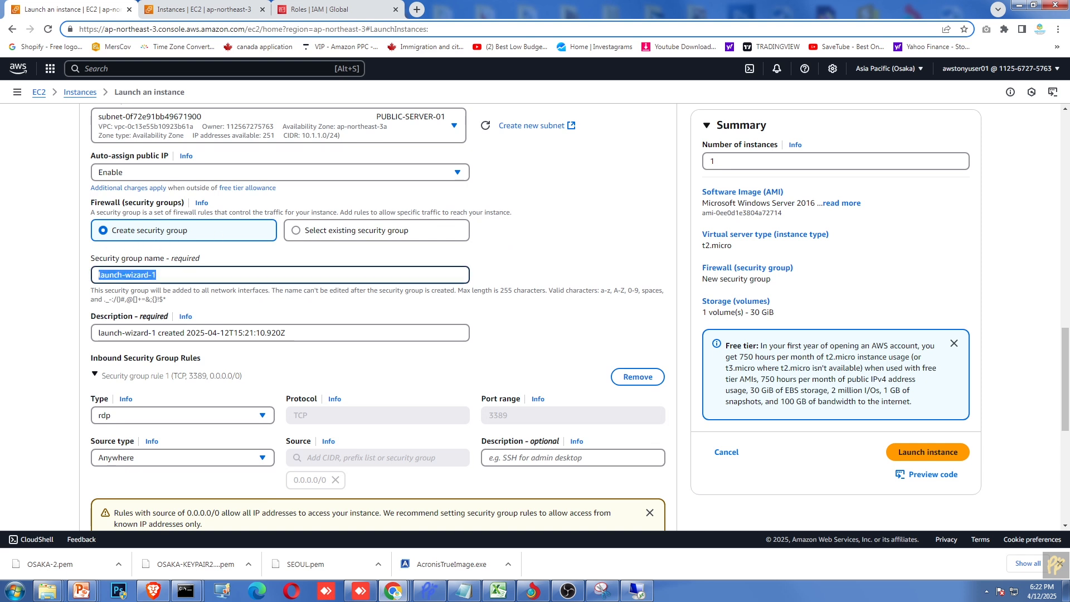
type("OSAKA-SECURITY-GROUP")
key("ctrl+a")
key("ctrl+c")
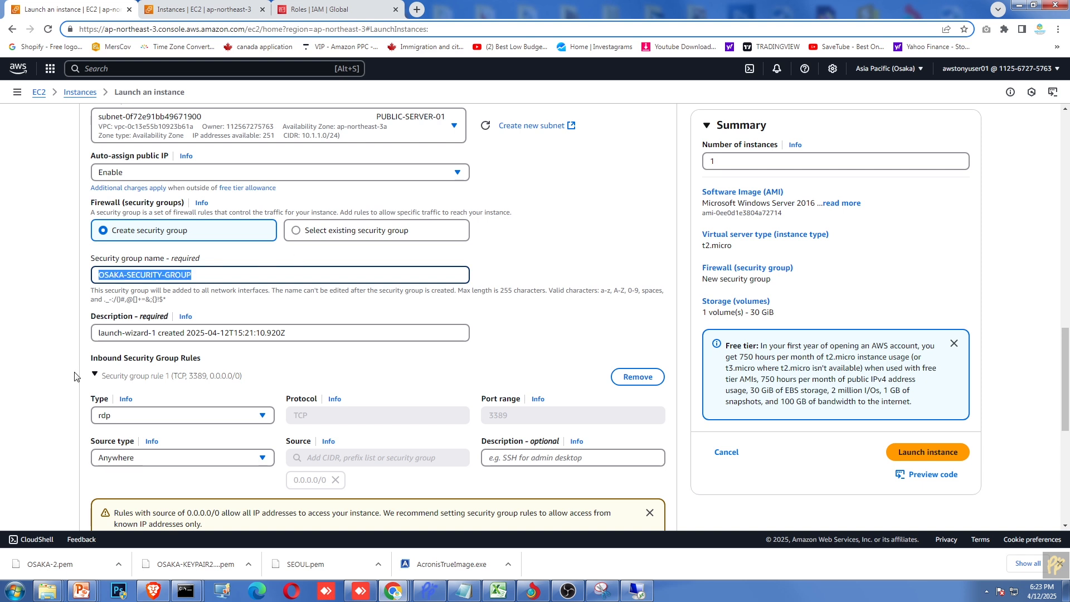
key("Tab")
key("ctrl+v")
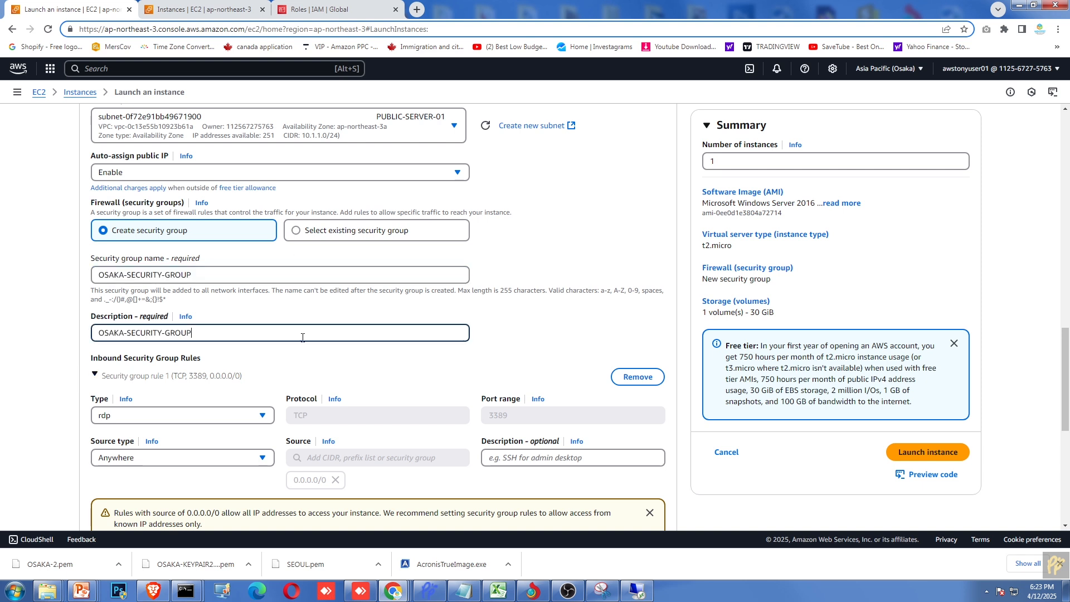
Step: Review the launch configuration, including the inbound security rule, the storage, the expanded advanced details and the network settings
scroll(532, 312, "down", 1)
scroll(61, 362, "down", 1)
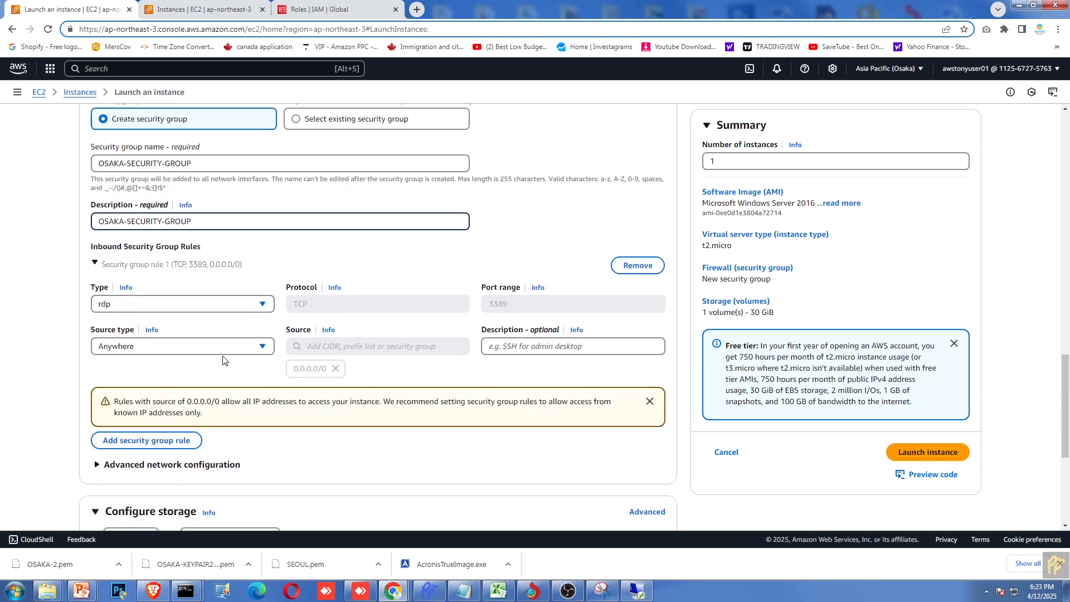
scroll(435, 245, "down", 1)
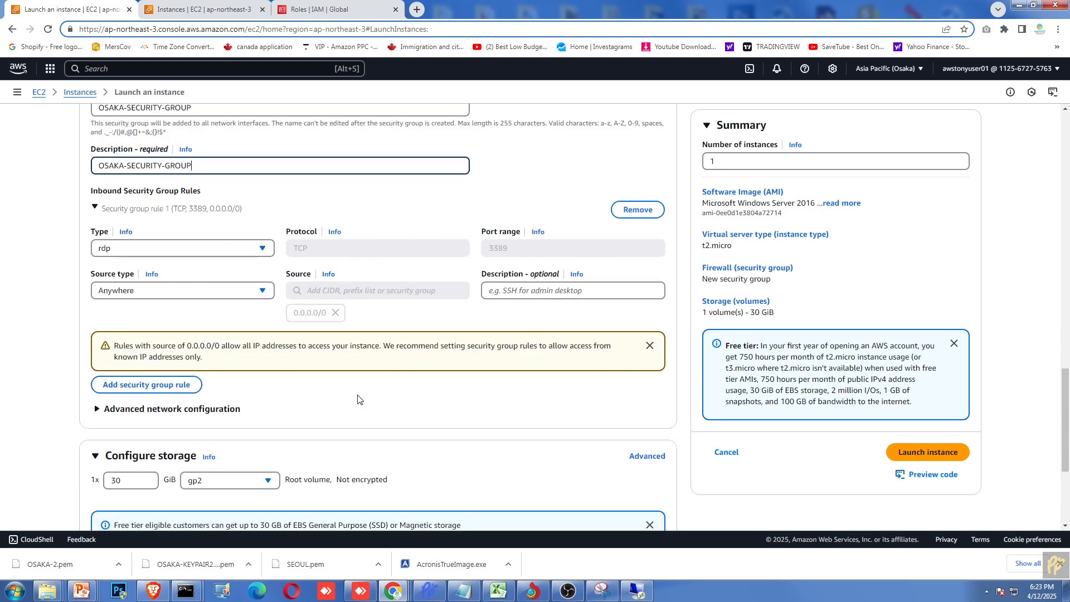
scroll(348, 397, "down", 1)
scroll(161, 231, "down", 3)
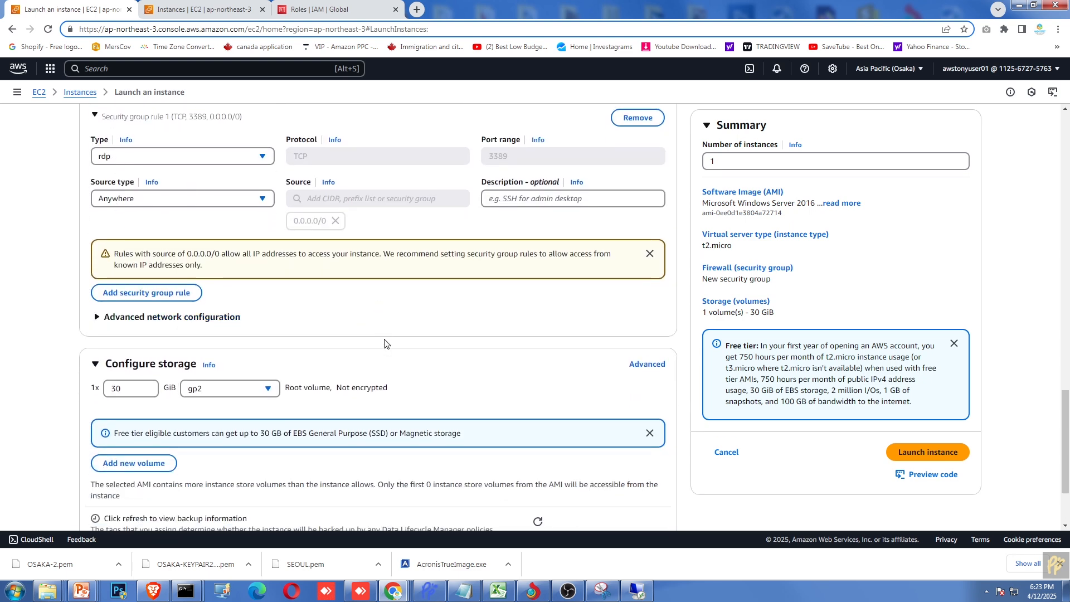
left_click(96, 502)
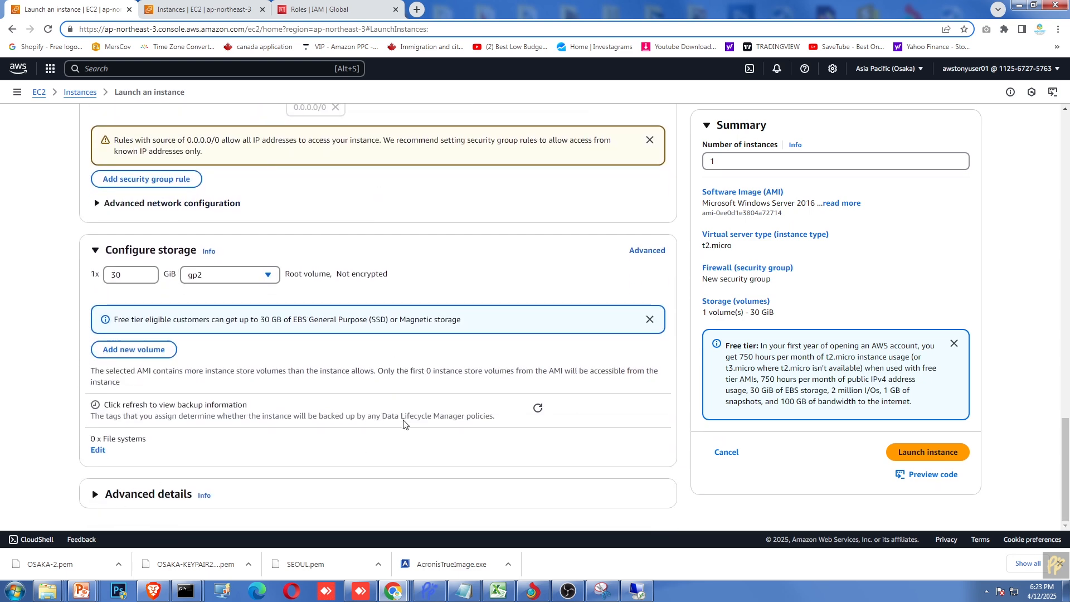
scroll(404, 413, "down", 5)
left_click(116, 394)
scroll(334, 396, "down", 7)
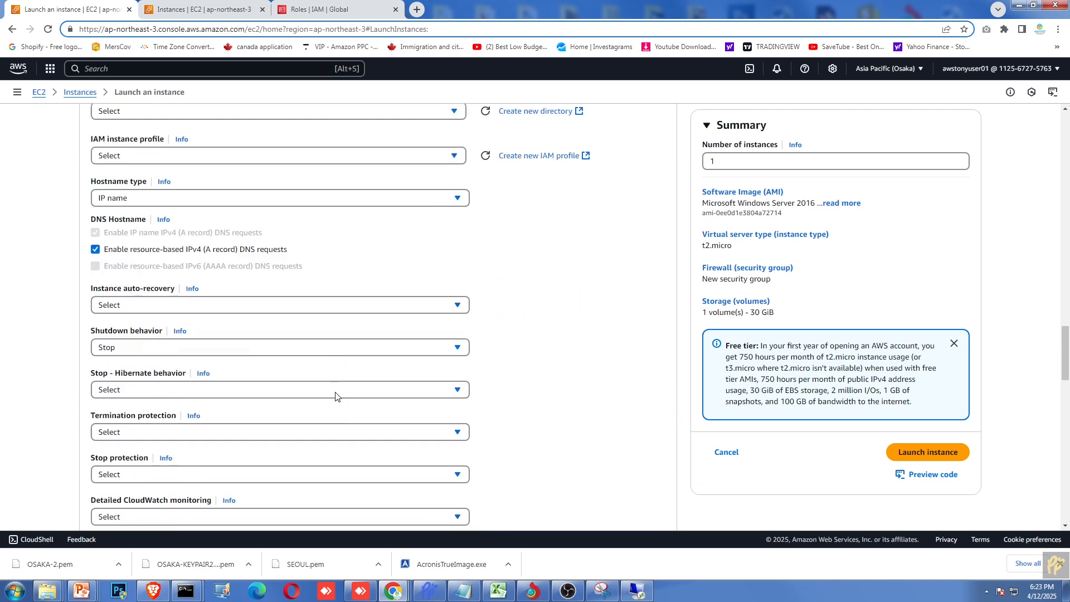
scroll(337, 395, "up", 20)
scroll(610, 437, "down", 15)
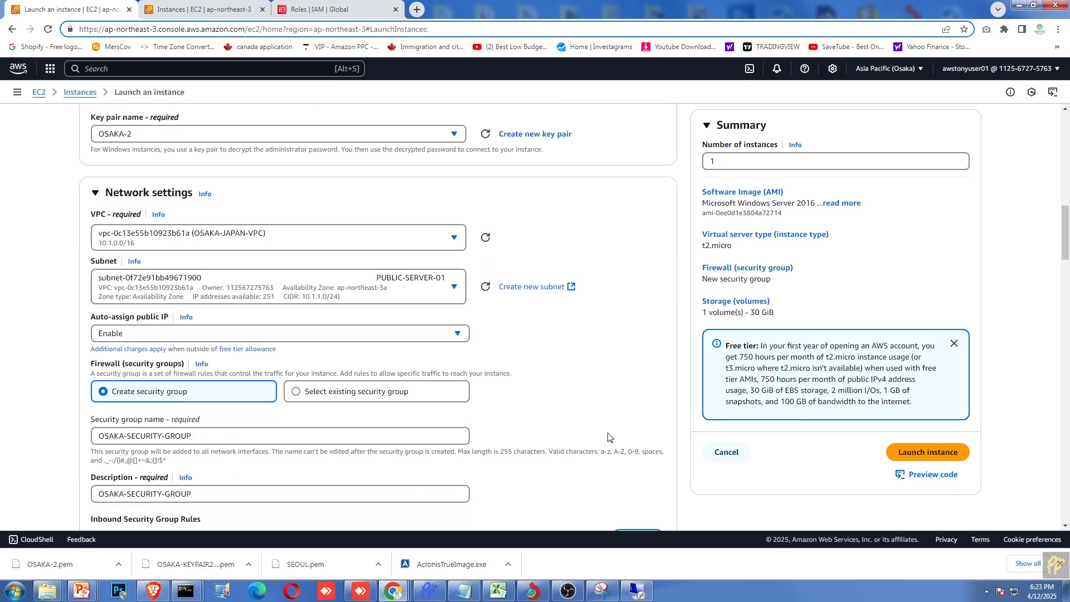
Step: Launch the configured public server instance and return to the instances list
left_click(919, 453)
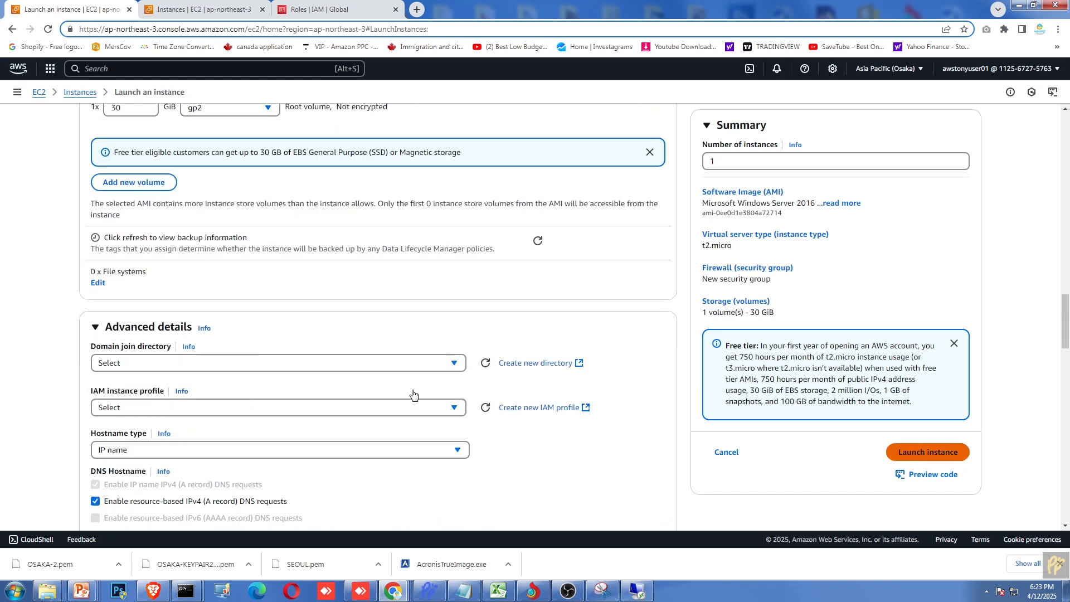
left_click(81, 93)
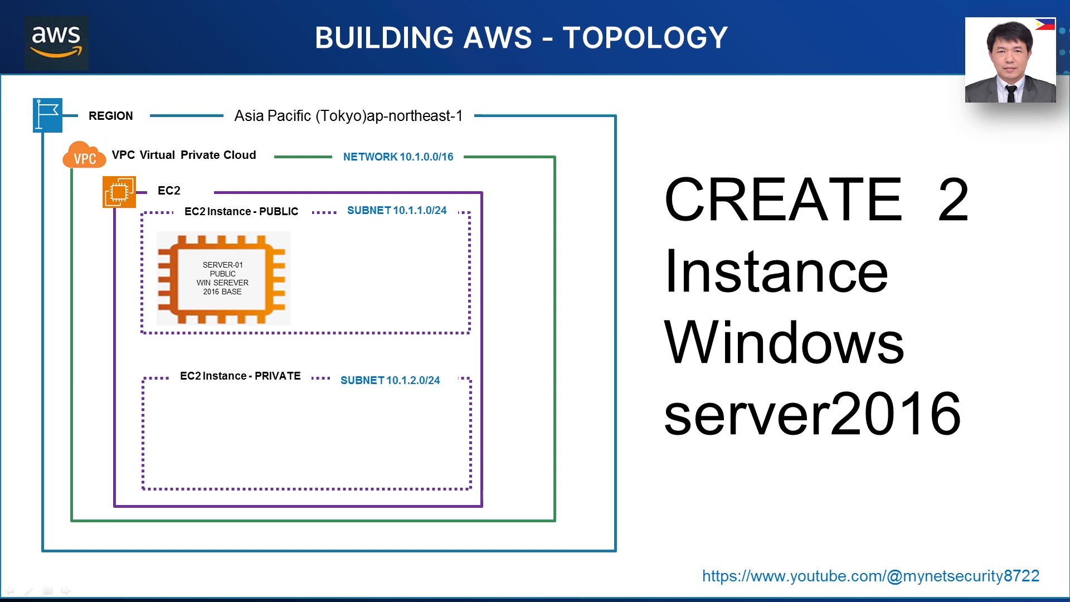
left_click(578, 421)
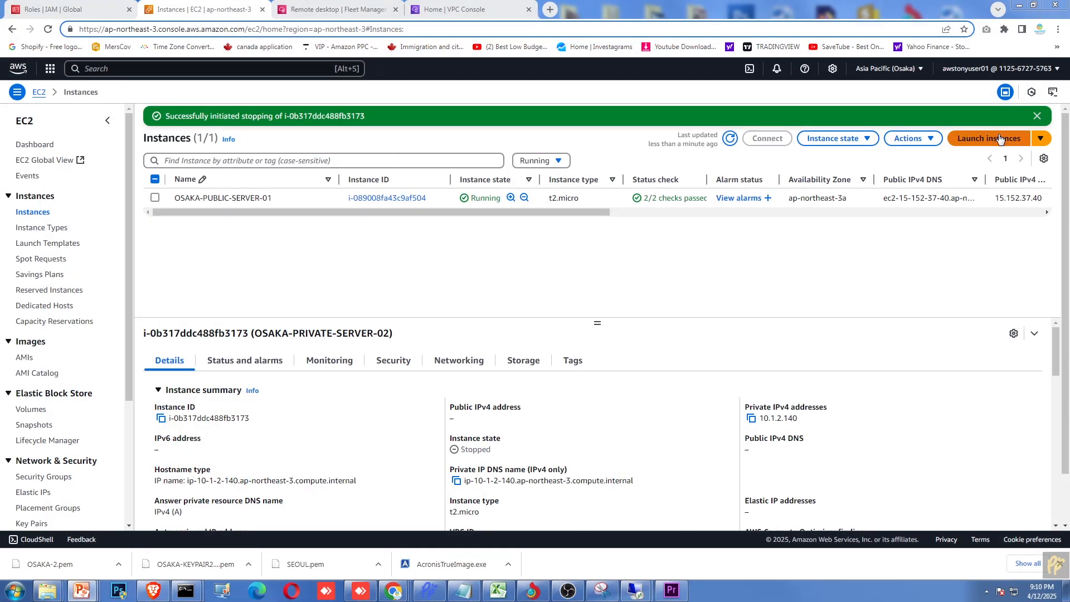
Step: Start a new instance launch and name the server OSAKA-PRIVATE-SERVER02
left_click(1000, 139)
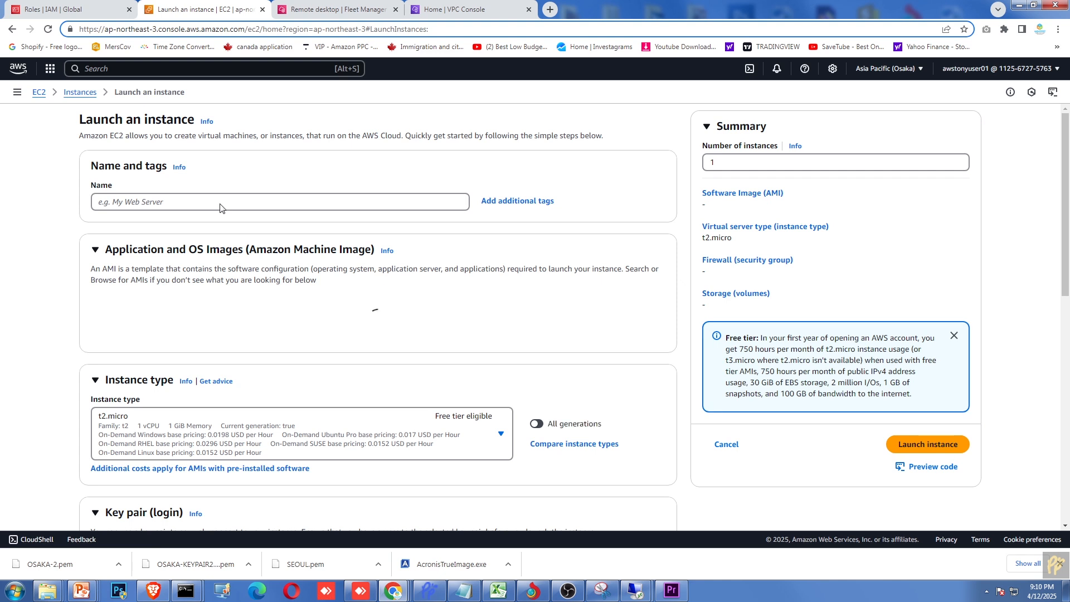
left_click(189, 204)
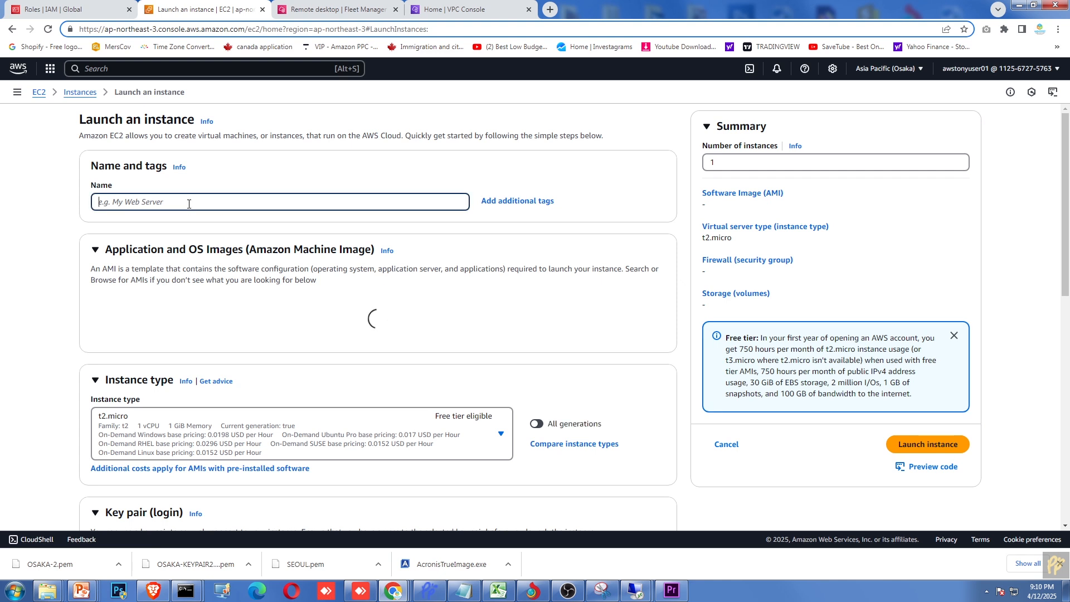
type("OSAKA-PRIVATE-SERVER02")
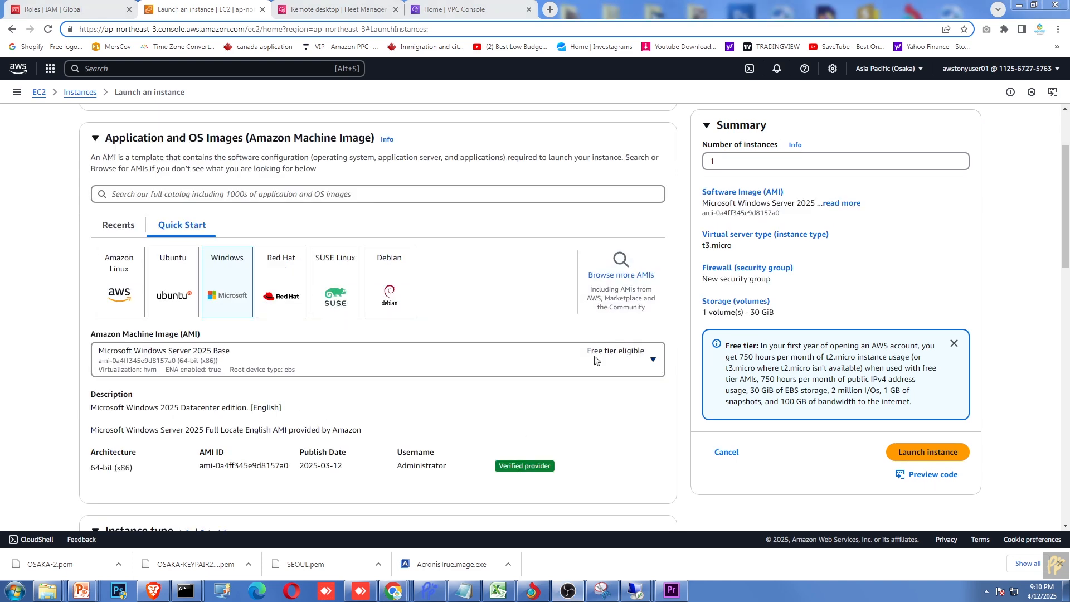
Step: Choose the Microsoft Windows Server 2016 Base image for the private server
left_click(634, 359)
scroll(256, 263, "down", 1)
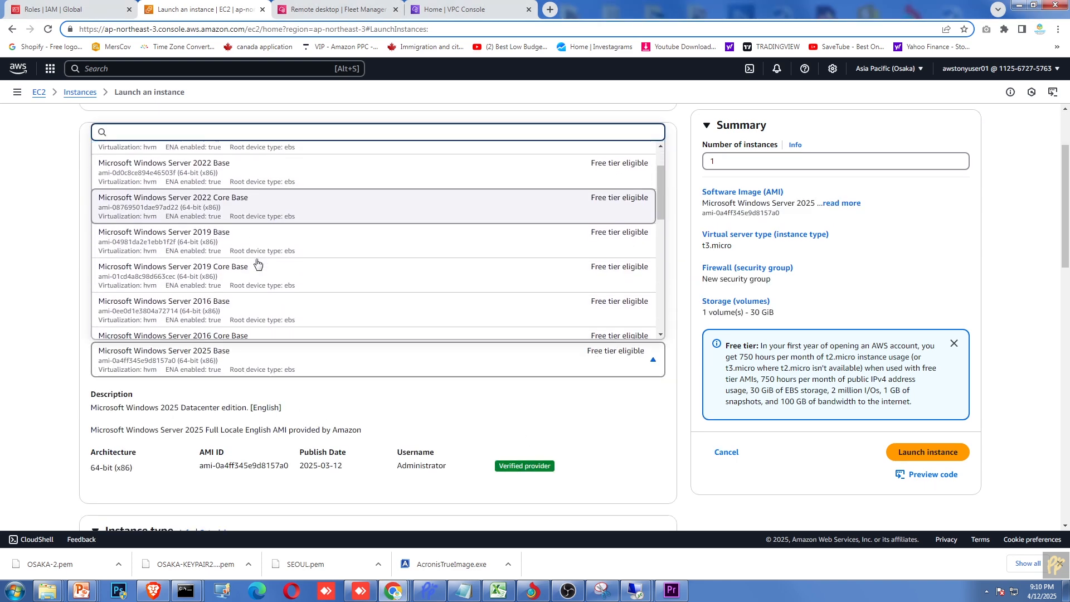
scroll(216, 277, "down", 1)
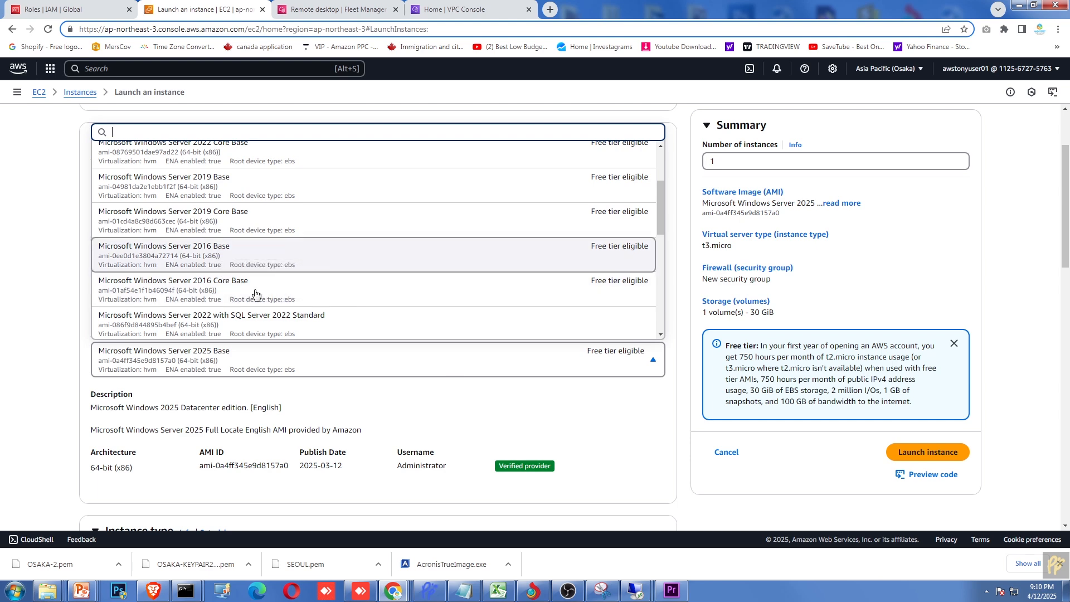
left_click(218, 255)
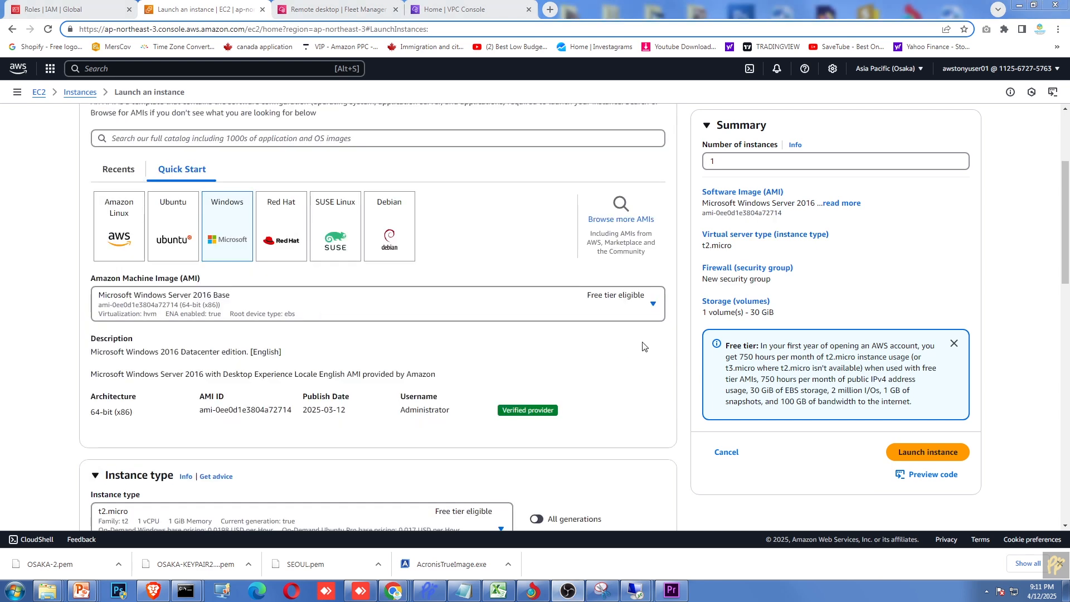
Step: Choose an existing key pair for logging in to the private server
scroll(614, 352, "down", 6)
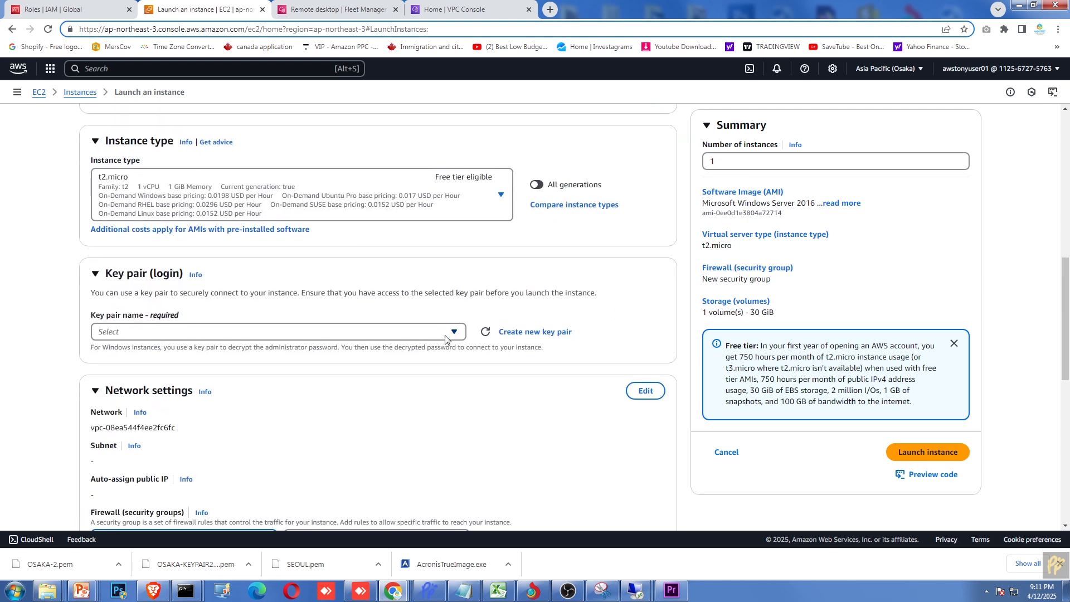
left_click(446, 338)
left_click(169, 390)
Step: Edit the network settings to place the instance in OSAKA-JAPAN-VPC on PRIVATE-SUBNET-02
scroll(630, 308, "down", 5)
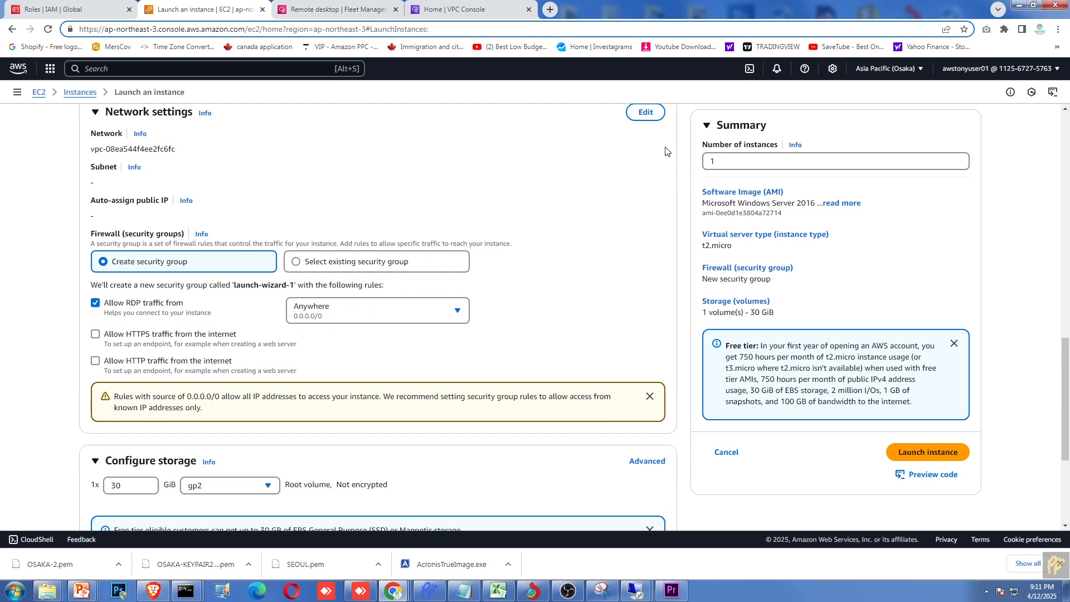
left_click(646, 113)
left_click(243, 161)
left_click(223, 211)
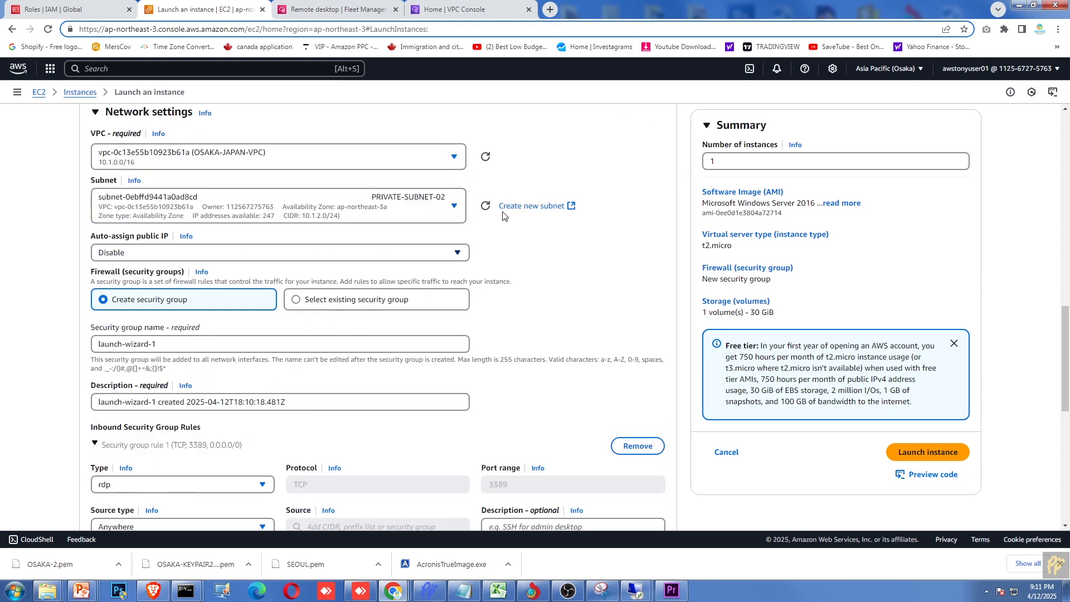
left_click(344, 215)
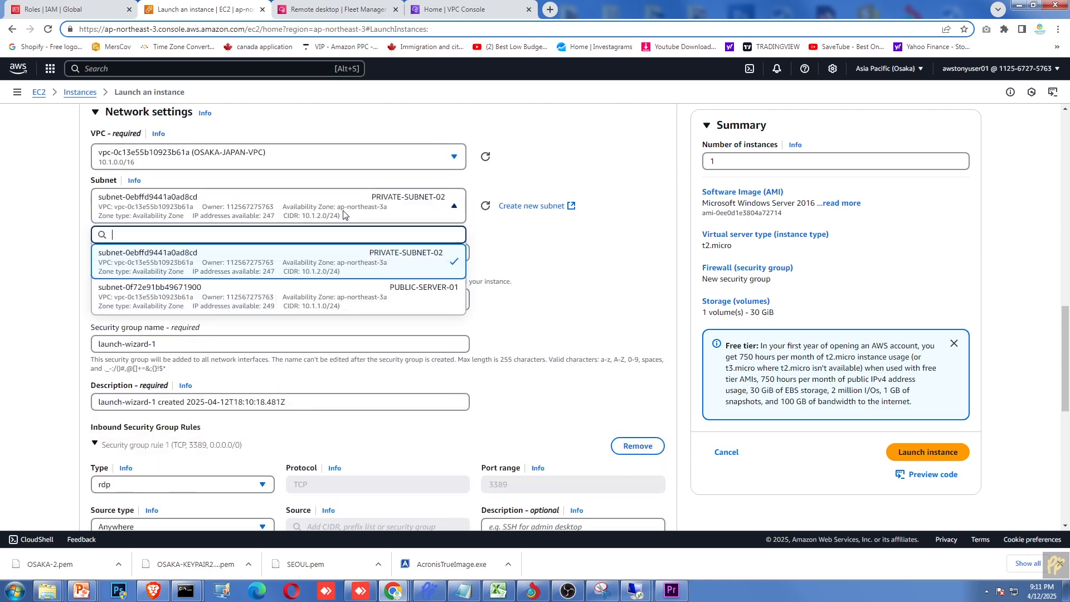
left_click(397, 264)
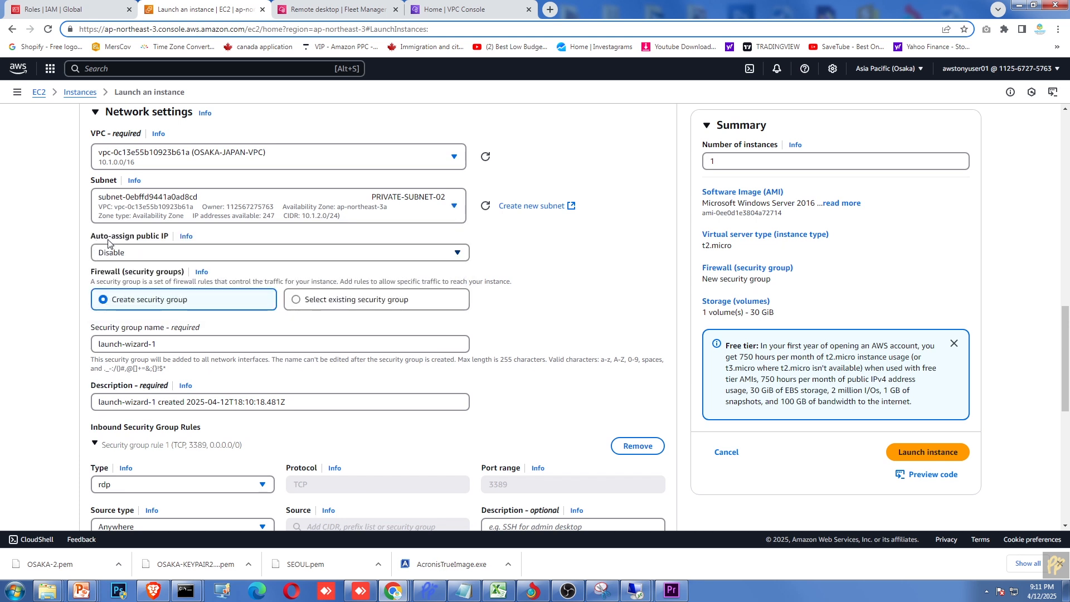
Step: Assign the existing OSAKA-SECURITY-GROUP to the private instance instead of creating a new security group
left_click(306, 308)
left_click(235, 348)
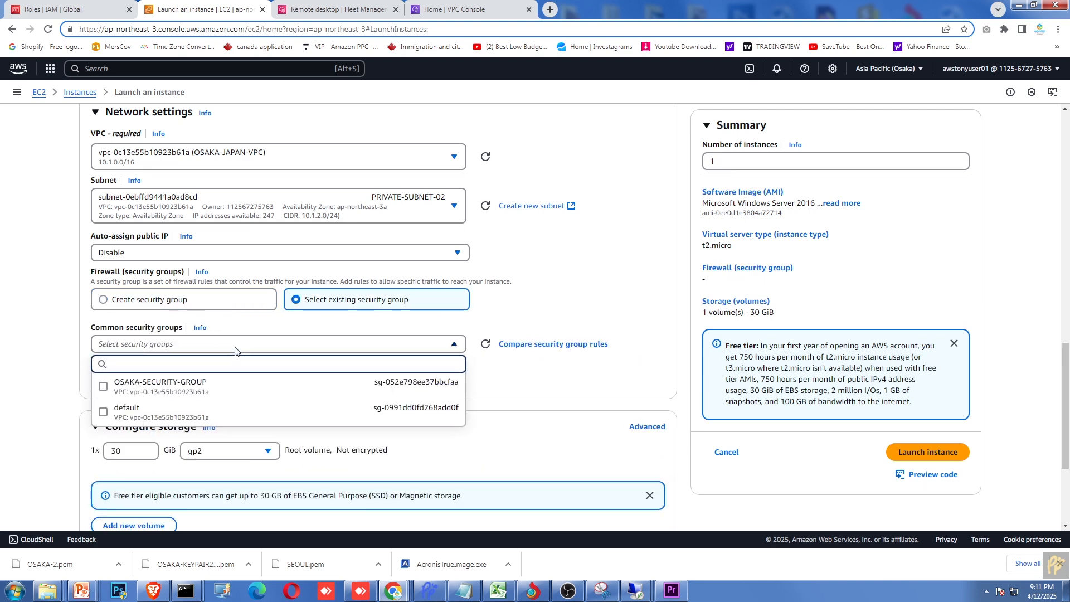
left_click(273, 372)
Step: Expand the advanced details and enable resource-based IPv4 (A record) DNS requests
scroll(637, 270, "down", 4)
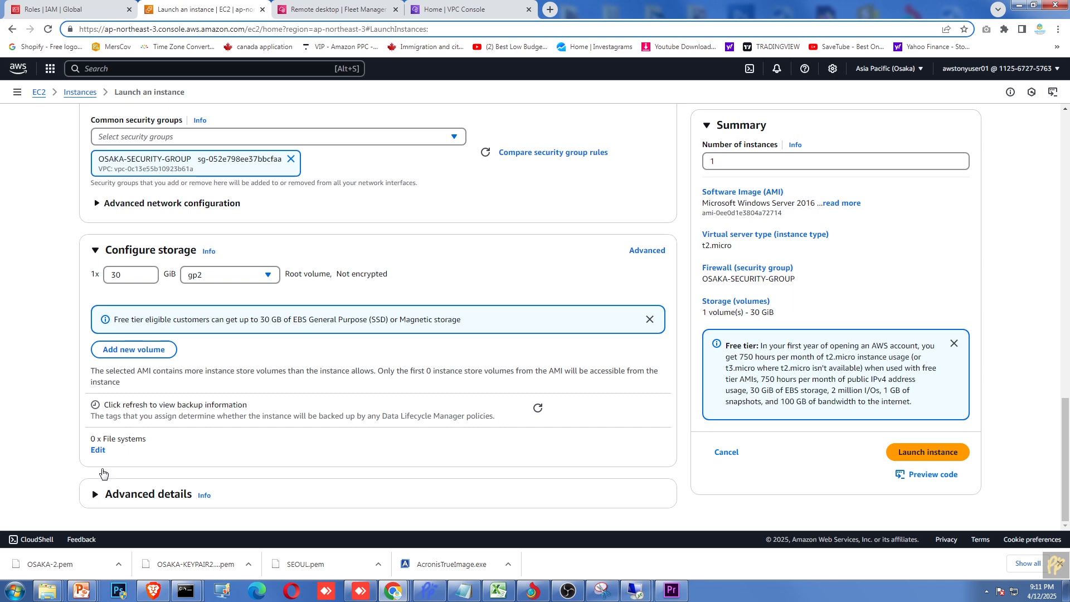
left_click(94, 496)
scroll(464, 245, "down", 5)
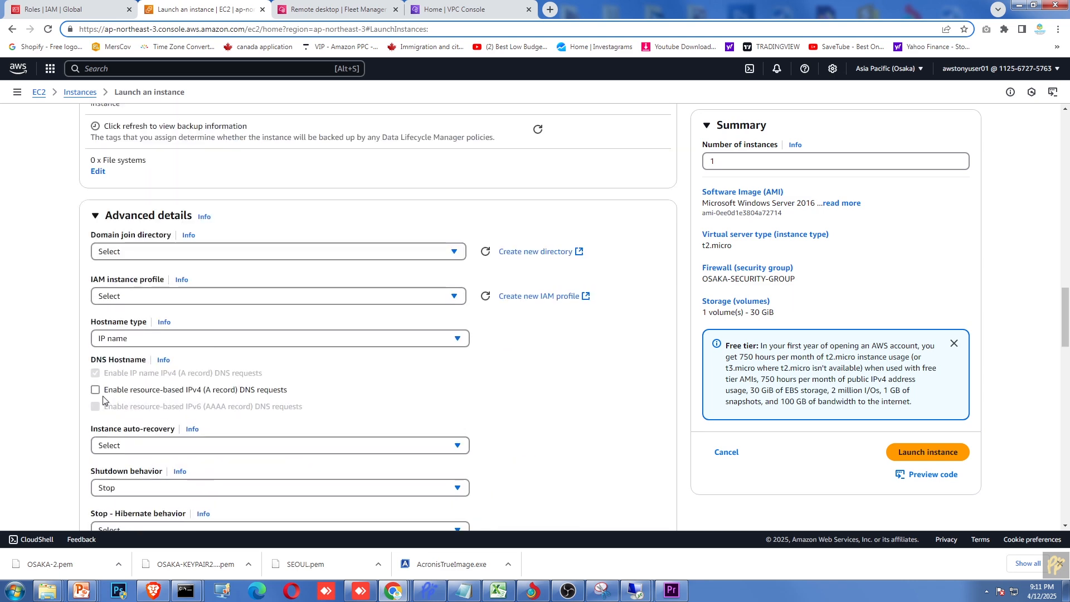
left_click(98, 392)
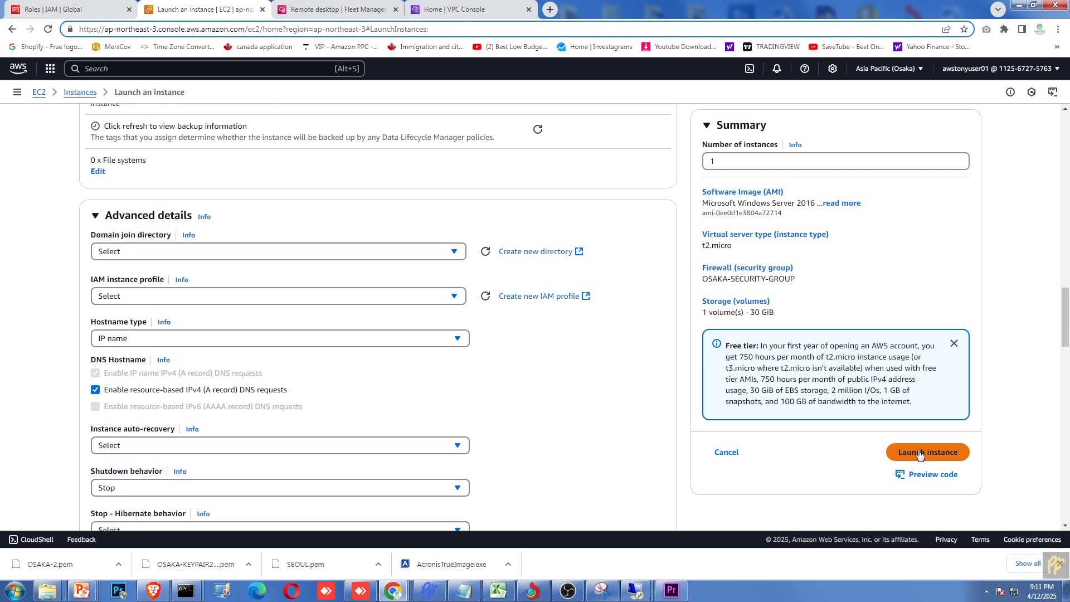
scroll(588, 402, "down", 4)
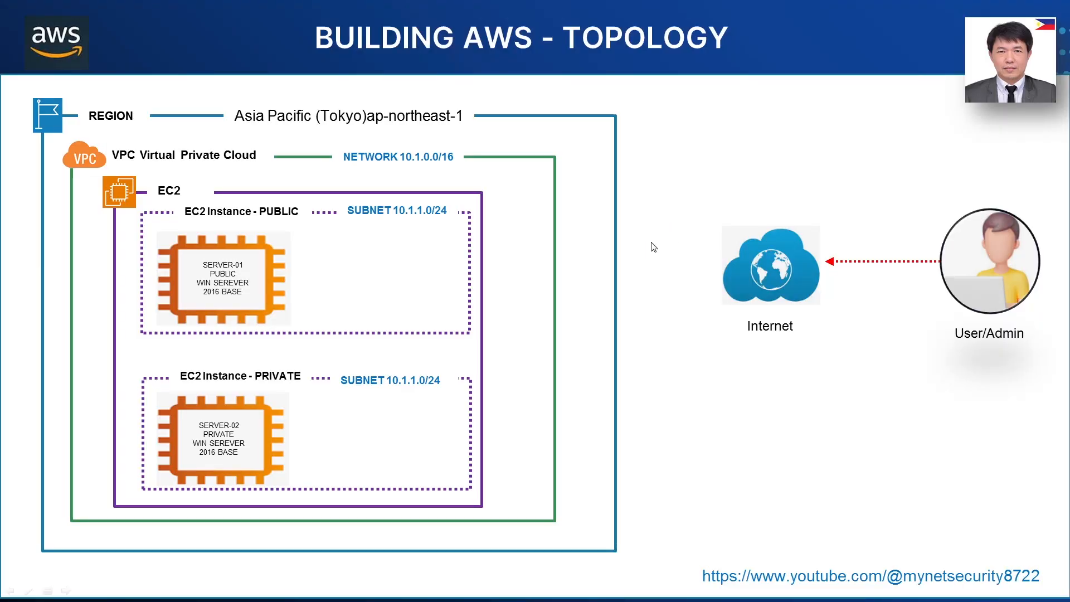
left_click(652, 243)
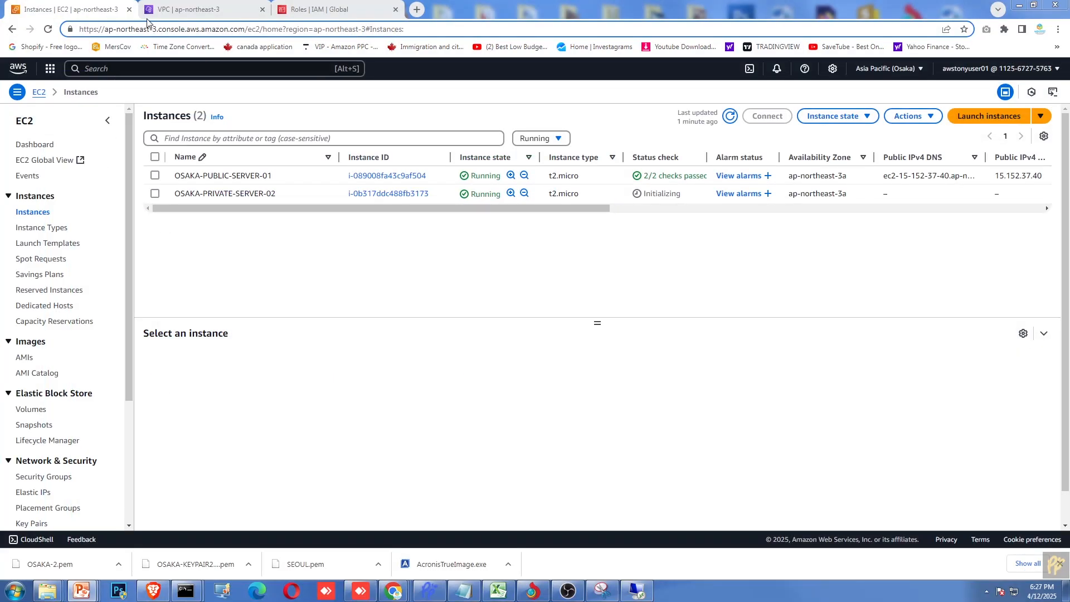
Step: Create an internet gateway named OSAKA-INTERNET-GATEWAY in the VPC console
left_click(188, 10)
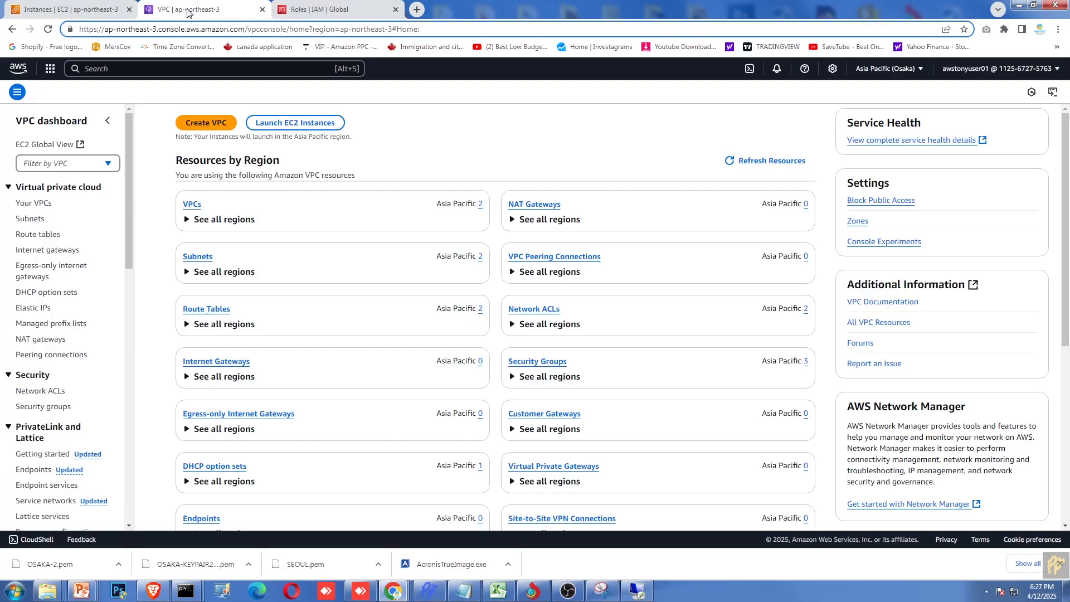
left_click(50, 254)
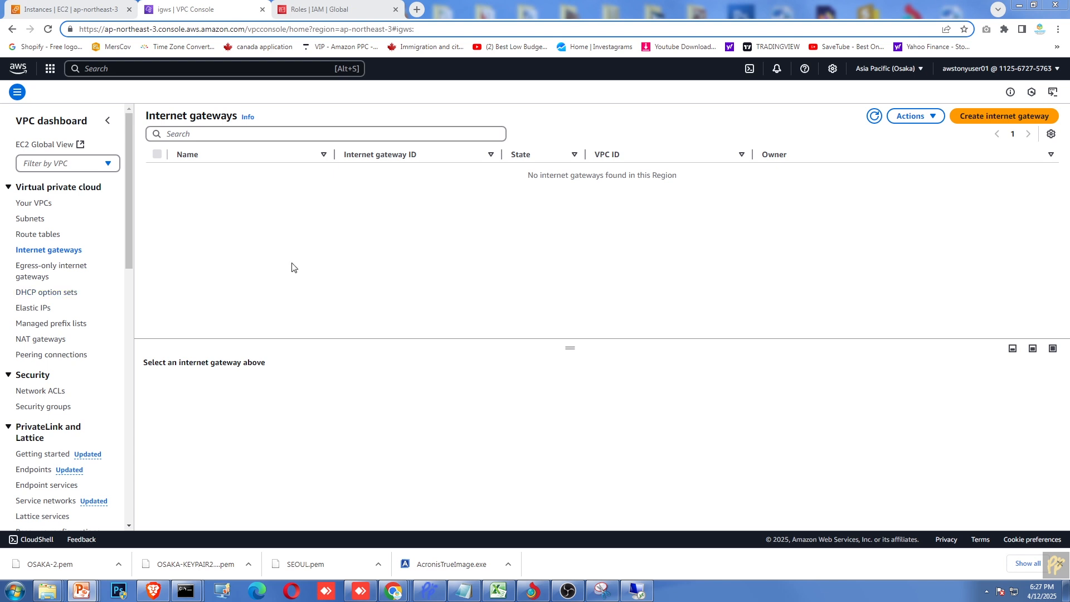
left_click(1003, 116)
left_click(176, 200)
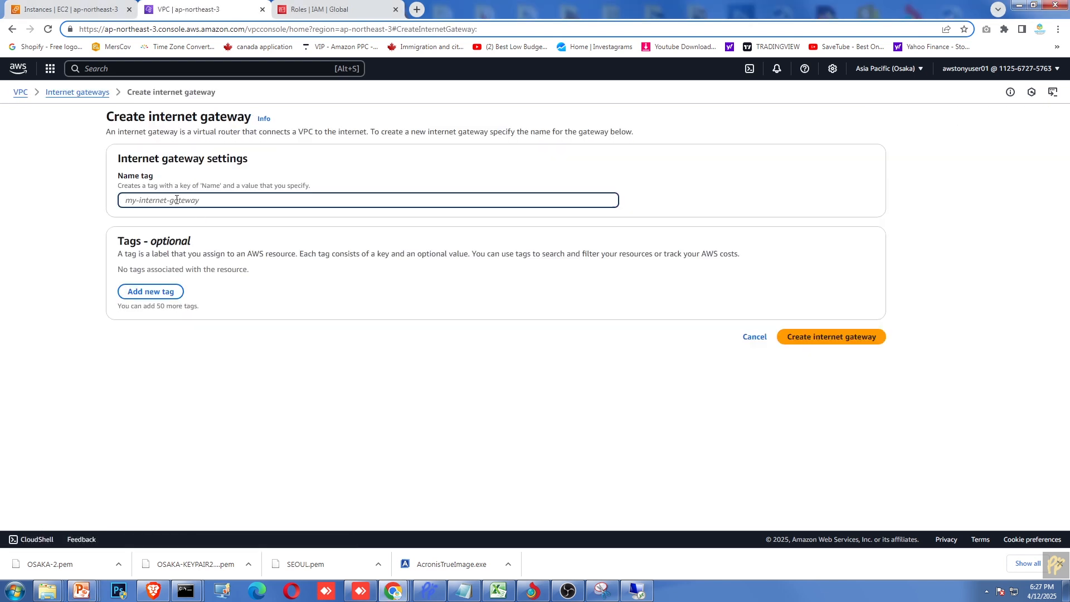
type("OSAKA-INTERNET-GATE")
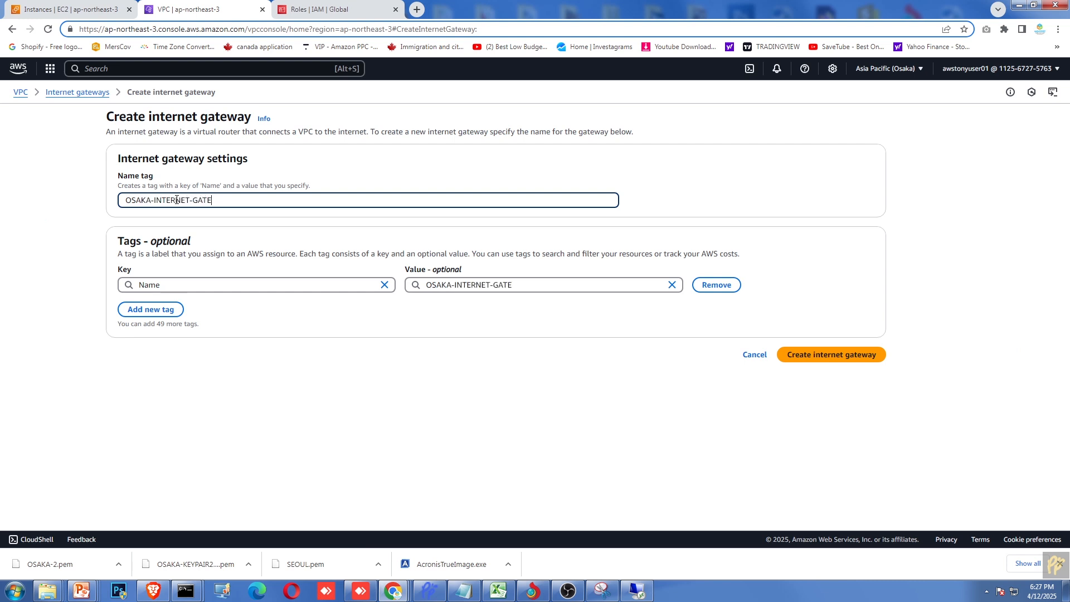
type("WAY")
left_click(842, 360)
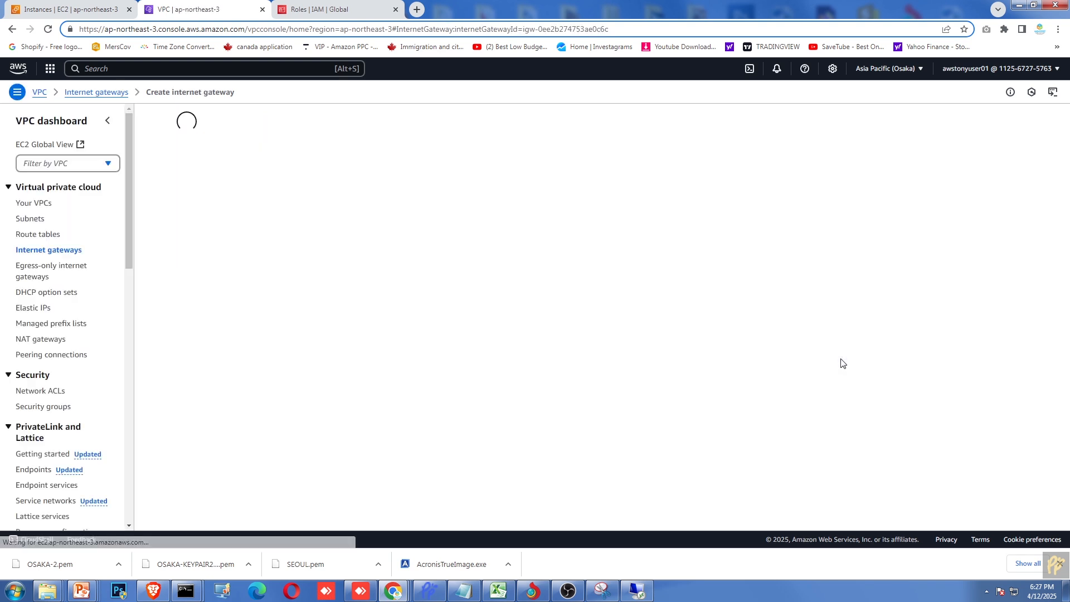
Step: Attach OSAKA-INTERNET-GATEWAY to OSAKA-JAPAN-VPC
left_click(39, 256)
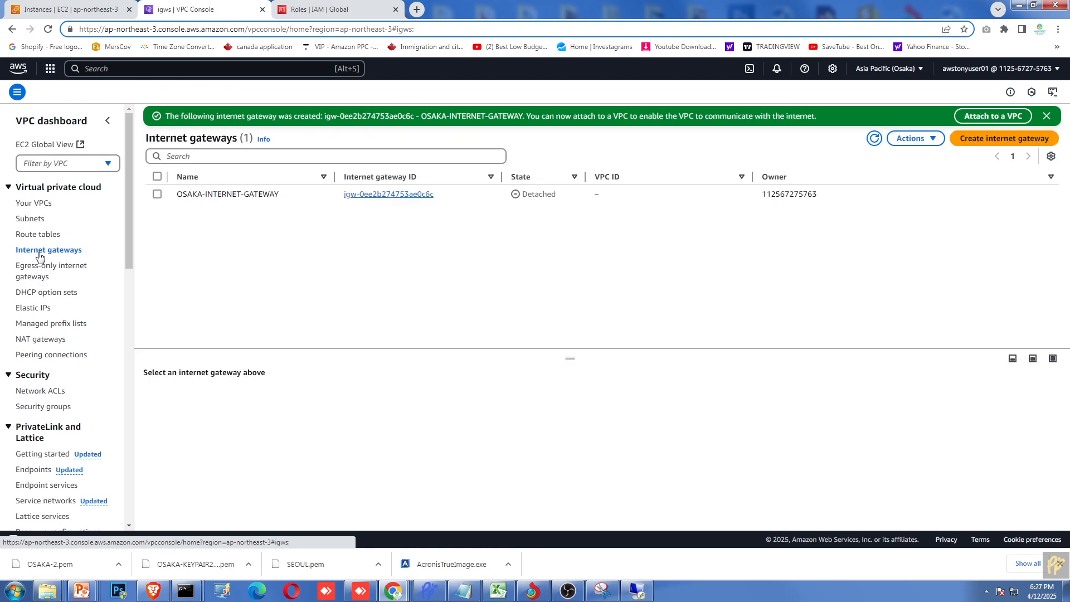
left_click(158, 195)
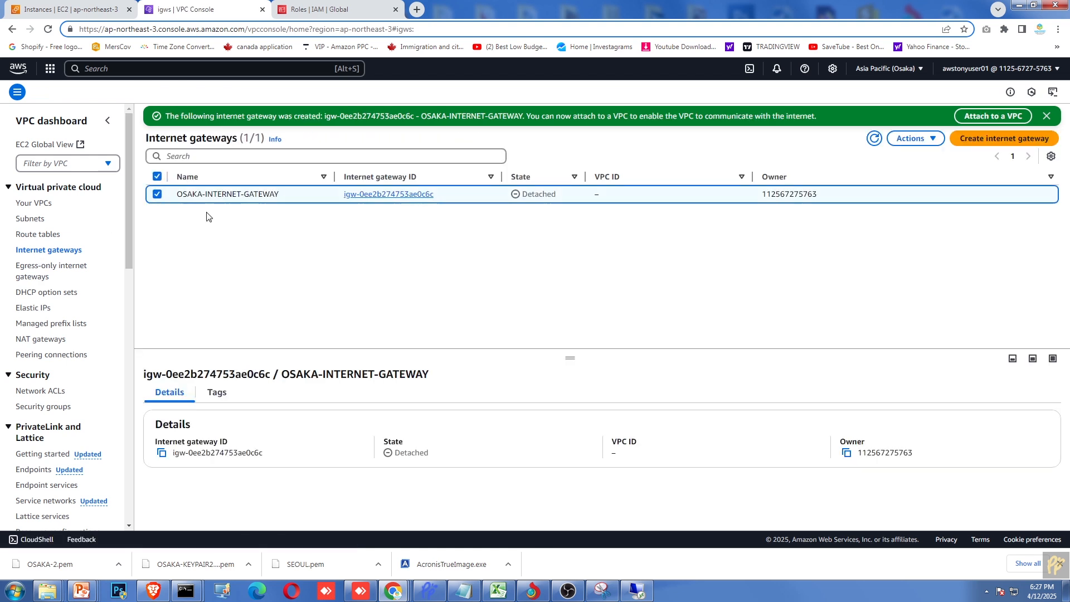
left_click(932, 138)
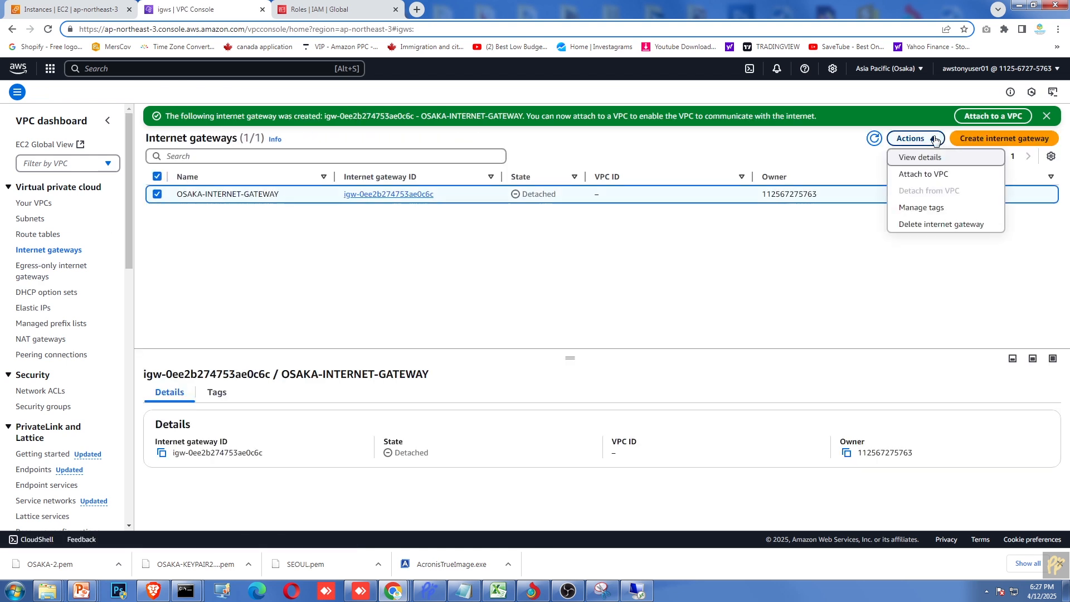
left_click(938, 178)
left_click(259, 222)
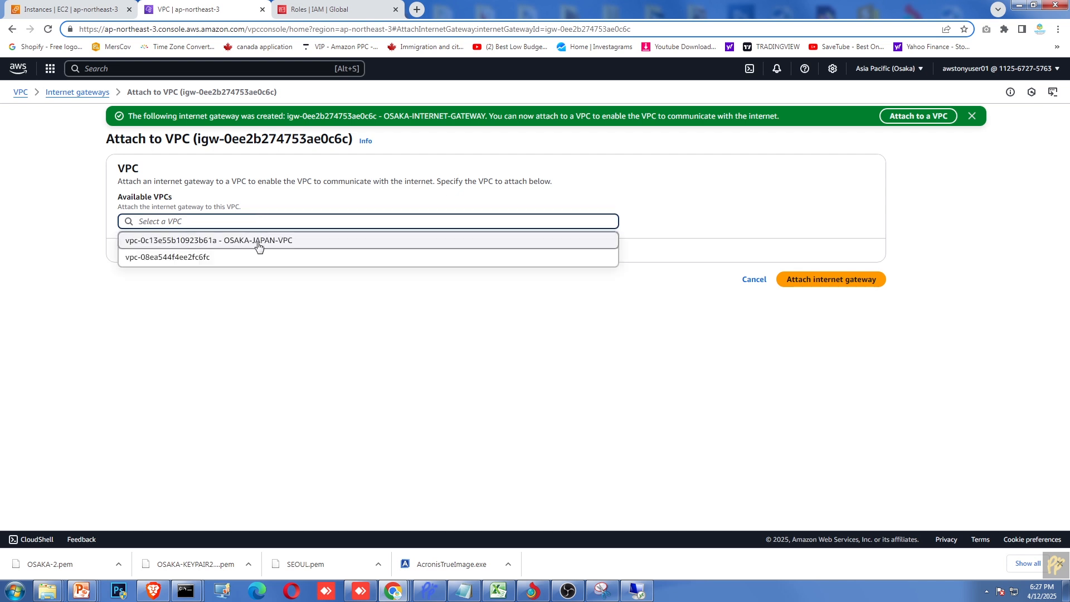
left_click(258, 242)
left_click(852, 283)
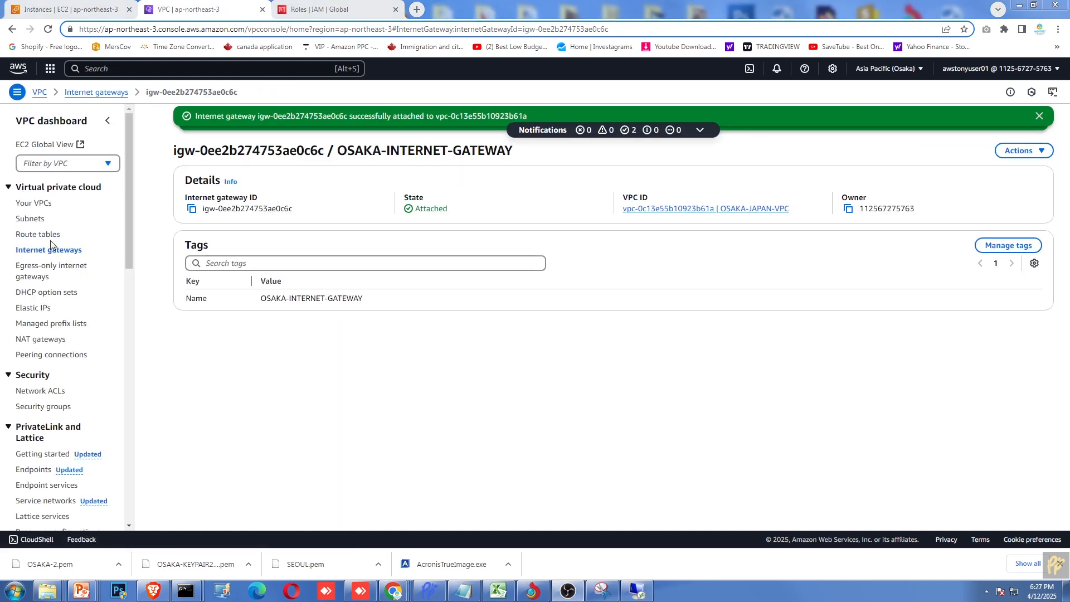
Step: Create a route table named OSAKA-ROUTE-TABLE for OSAKA-JAPAN-VPC
left_click(36, 235)
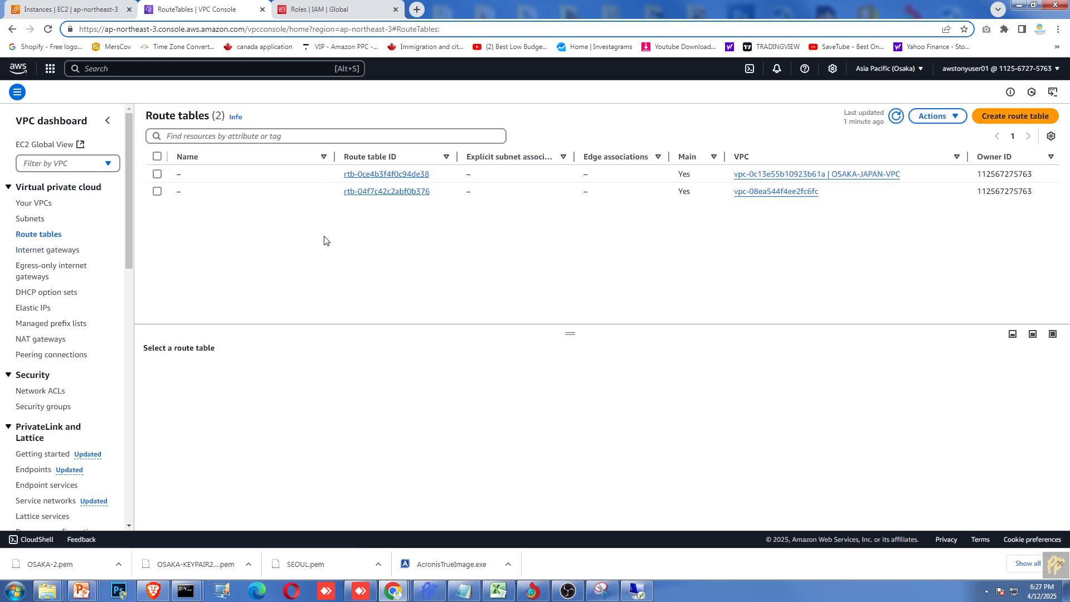
left_click(1016, 116)
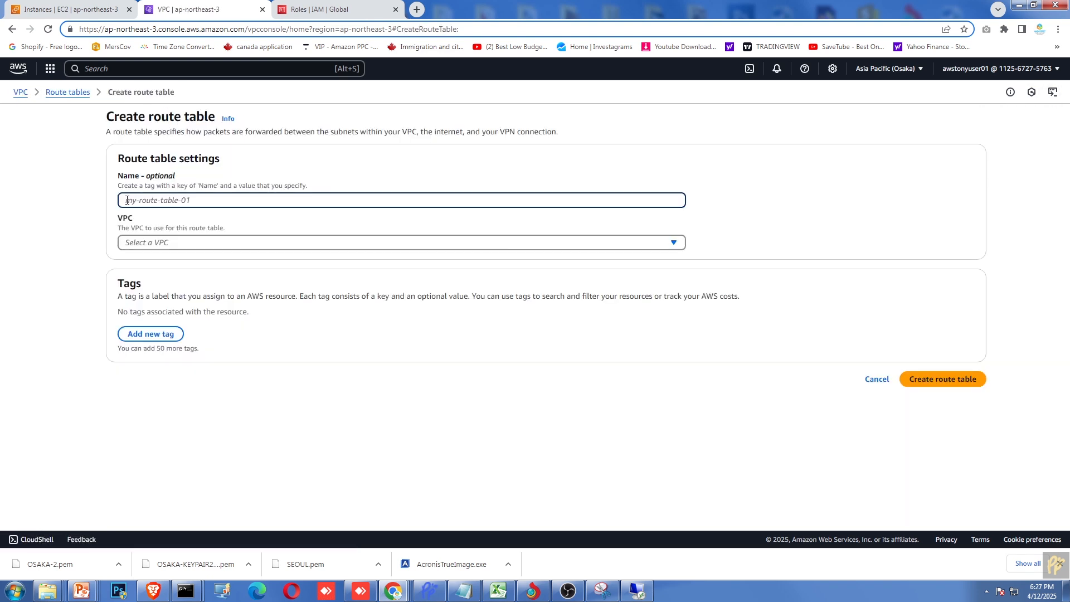
type("OSAKA-")
type("UTE")
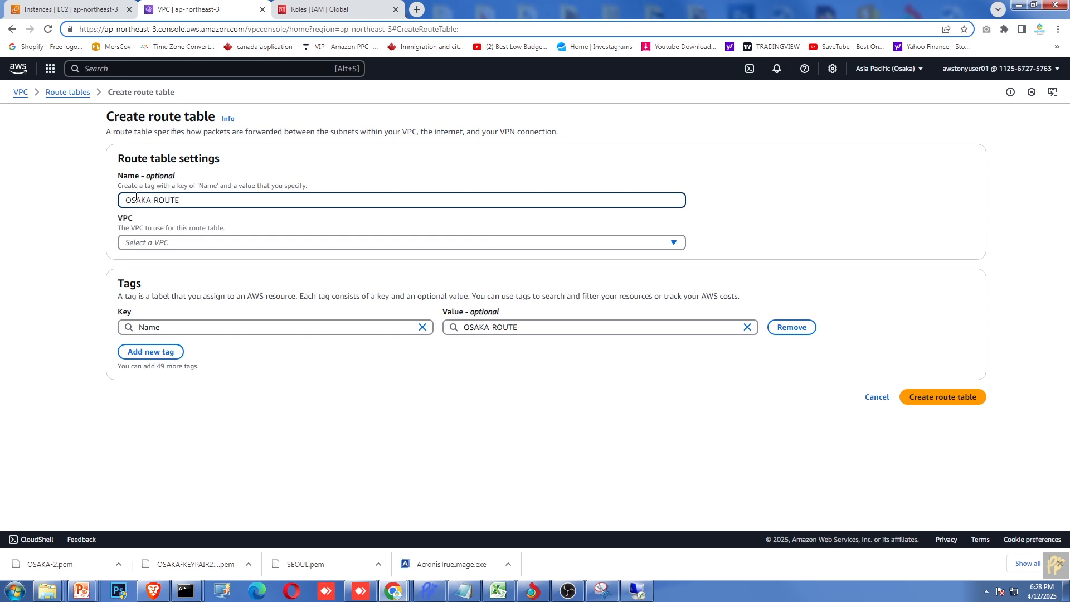
type("-TAB")
left_click(174, 244)
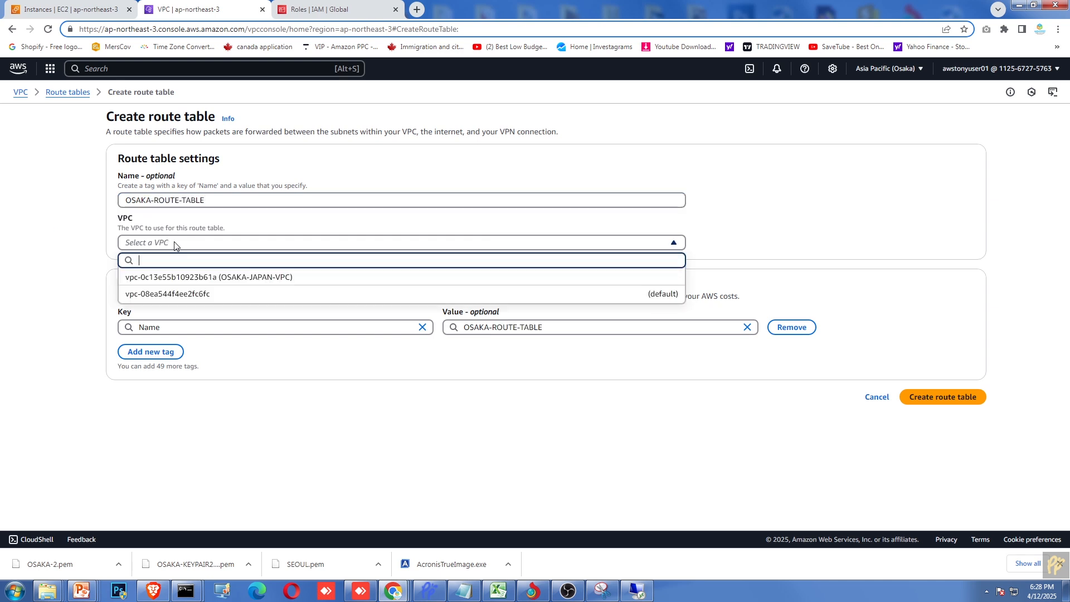
left_click(192, 279)
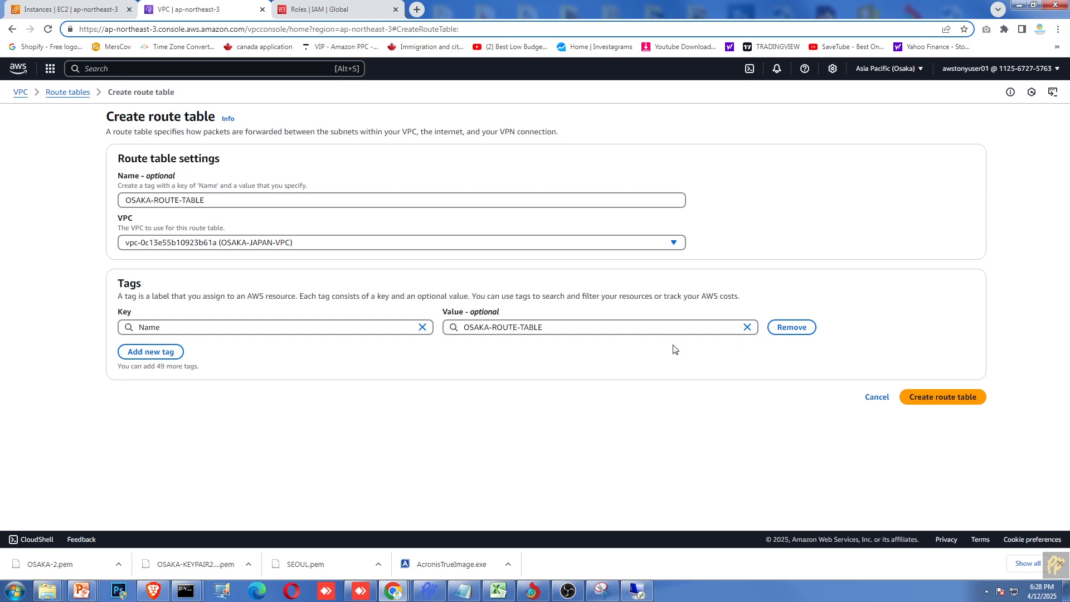
left_click(921, 398)
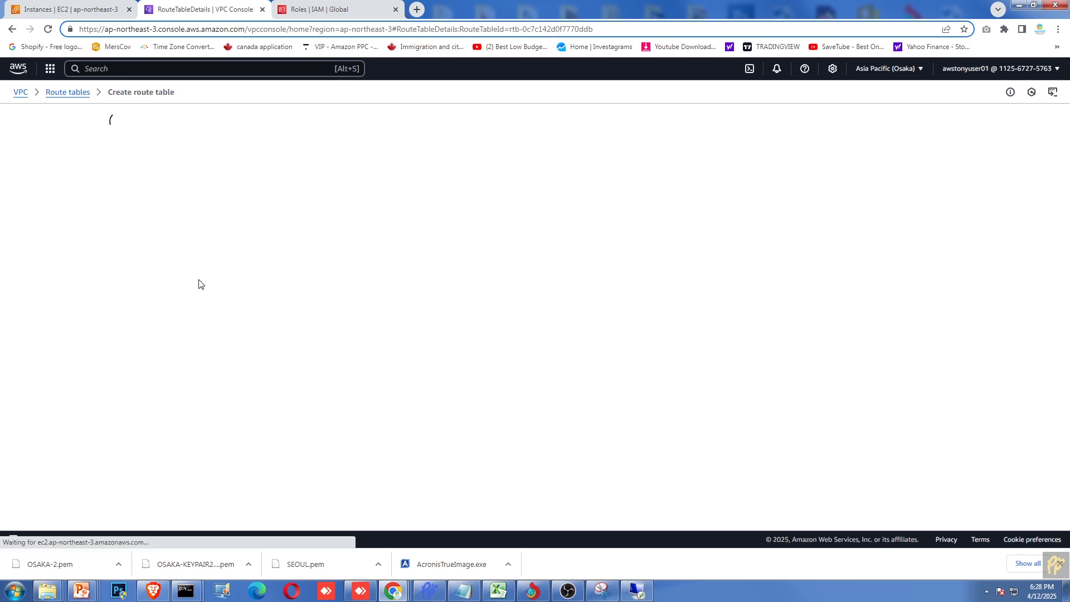
Step: Add a route to OSAKA-ROUTE-TABLE with destination 0.0.0.0/0 targeting OSAKA-INTERNET-GATEWAY and save the changes
left_click(1027, 333)
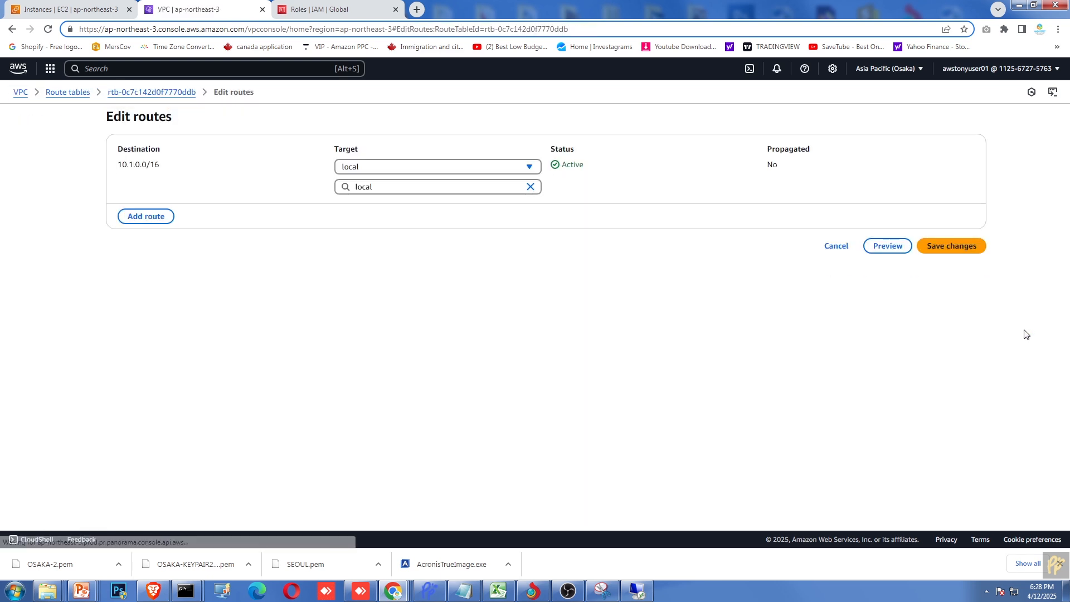
left_click(147, 216)
left_click(172, 208)
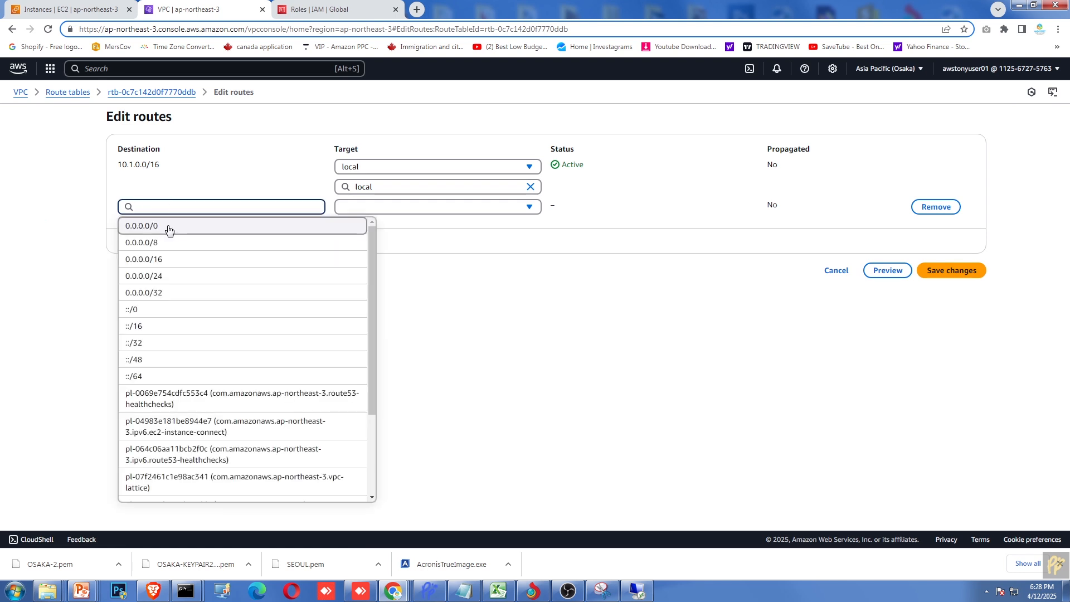
left_click(169, 230)
left_click(509, 212)
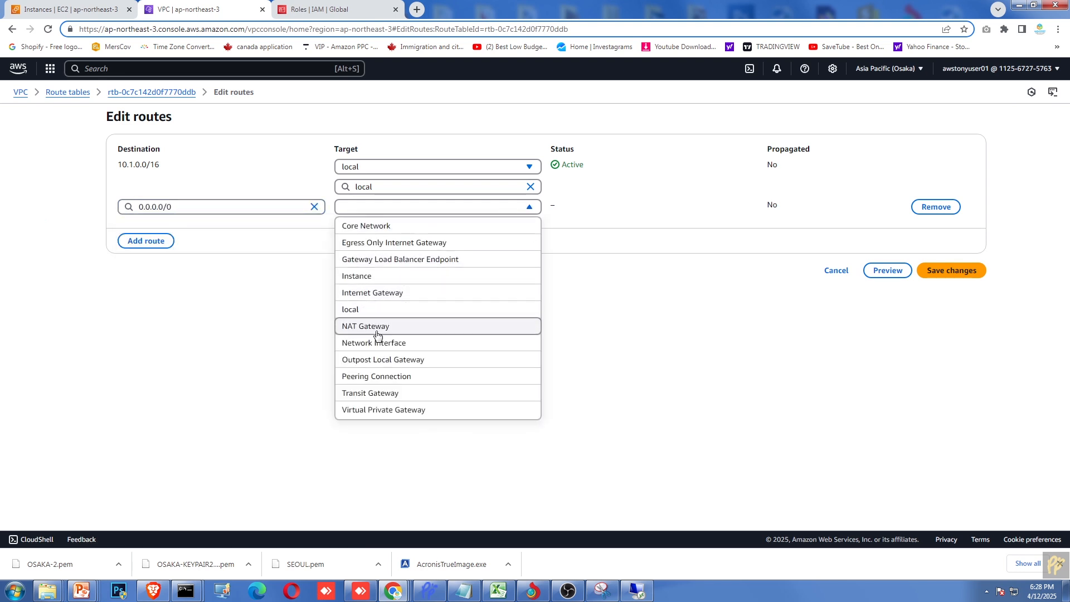
left_click(376, 293)
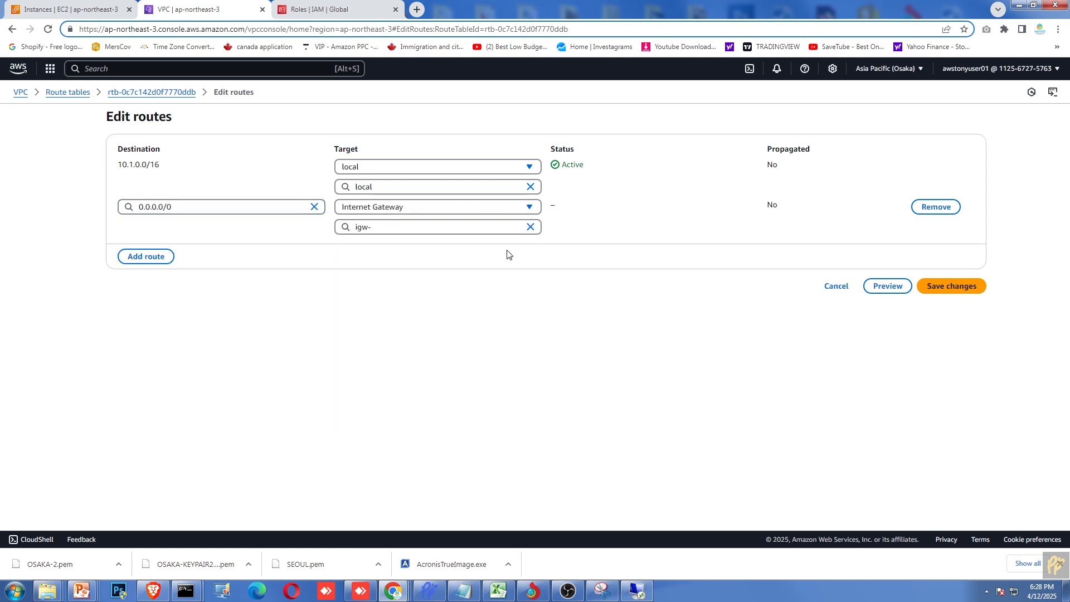
left_click(512, 226)
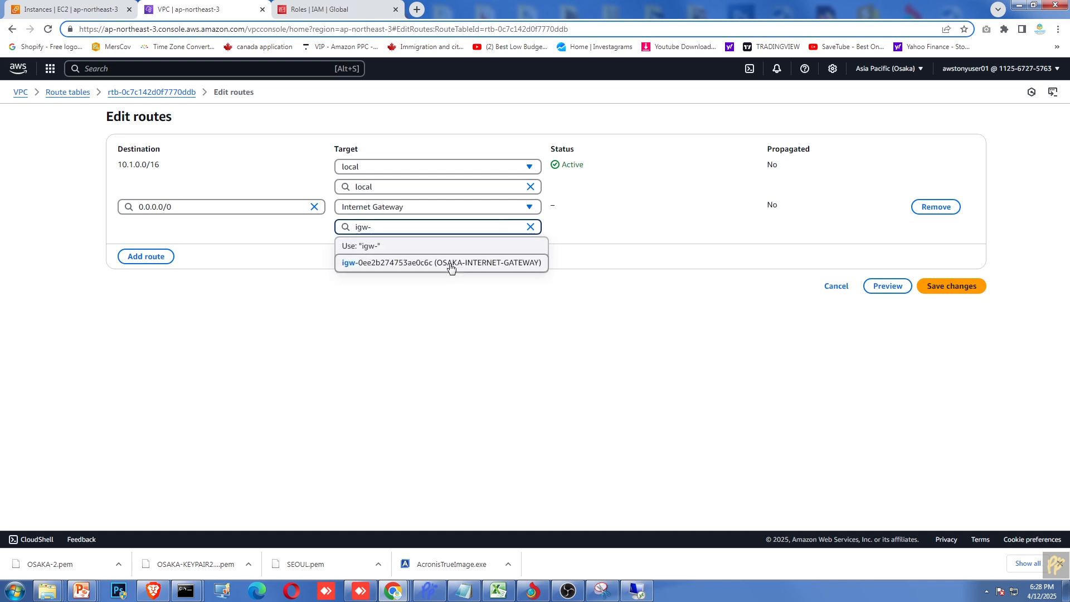
left_click(450, 266)
left_click(951, 286)
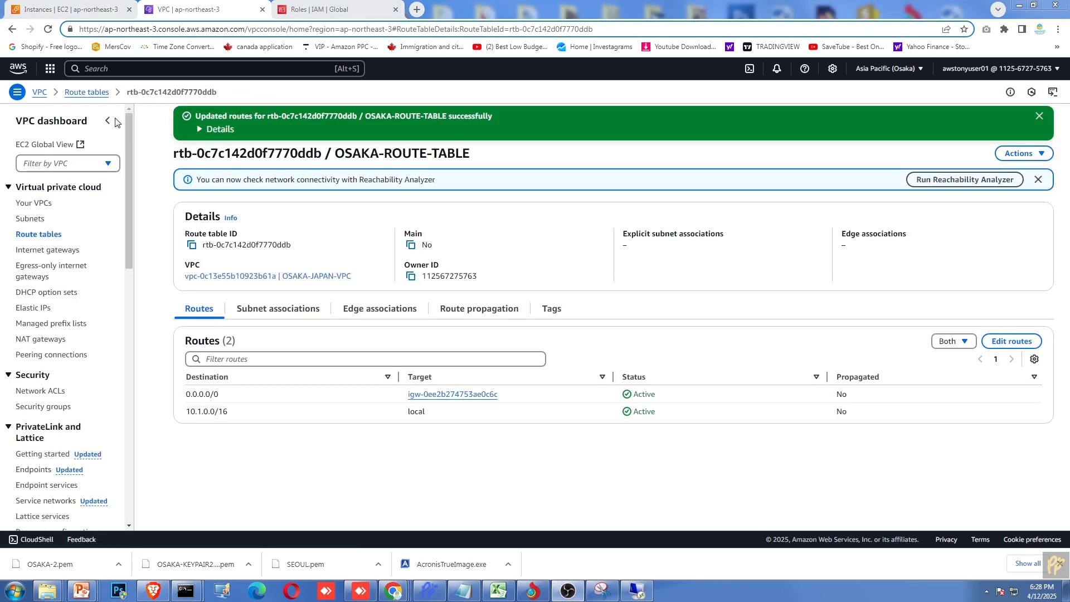
Step: Associate the PUBLIC-SERVER-01 subnet with OSAKA-ROUTE-TABLE and save the association
left_click(47, 237)
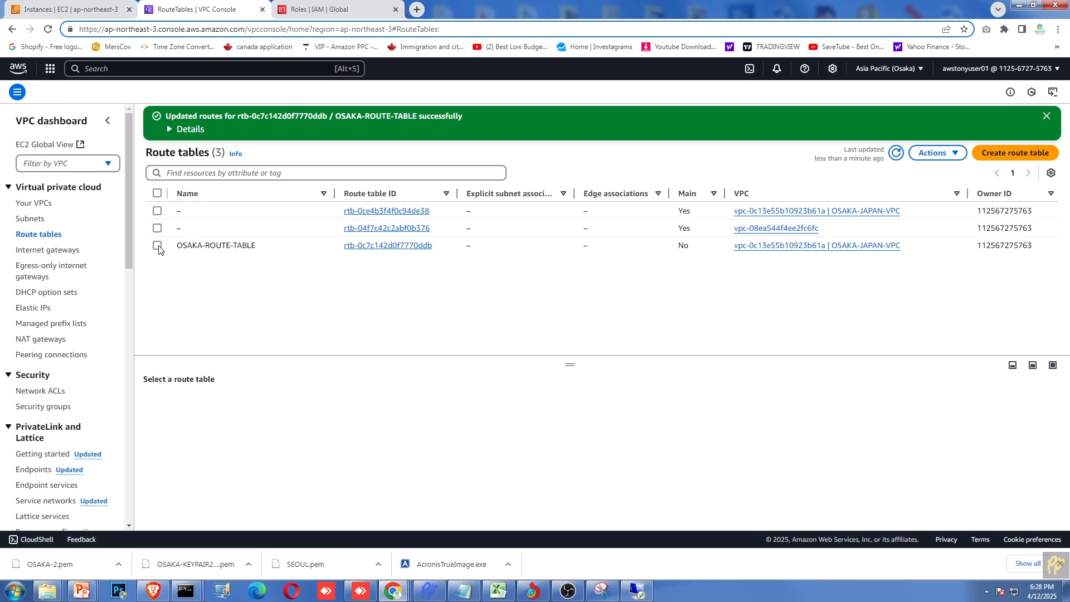
left_click(158, 247)
left_click(369, 248)
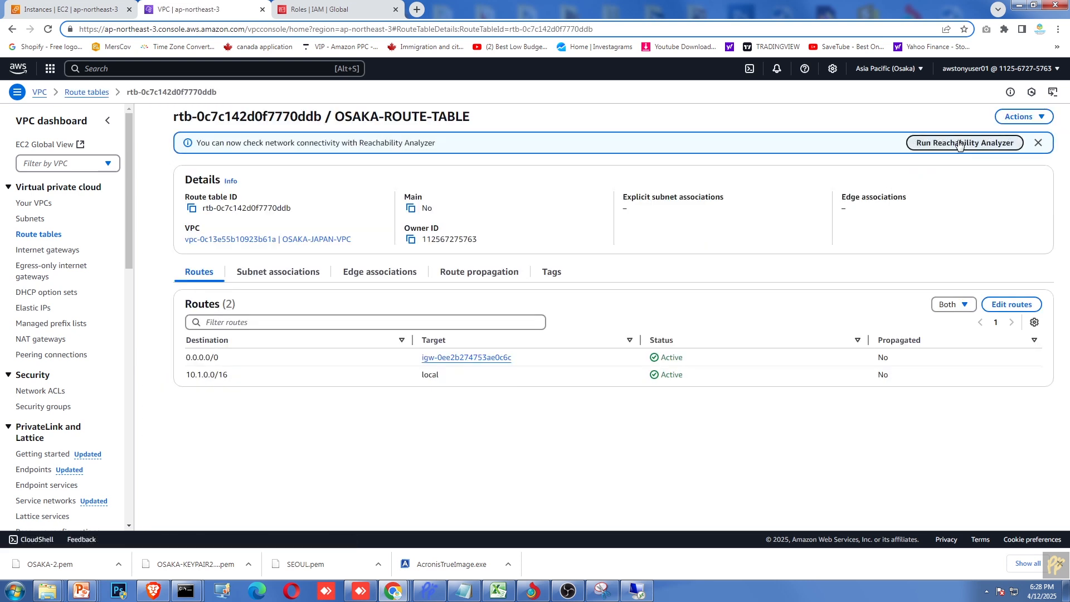
left_click(1022, 117)
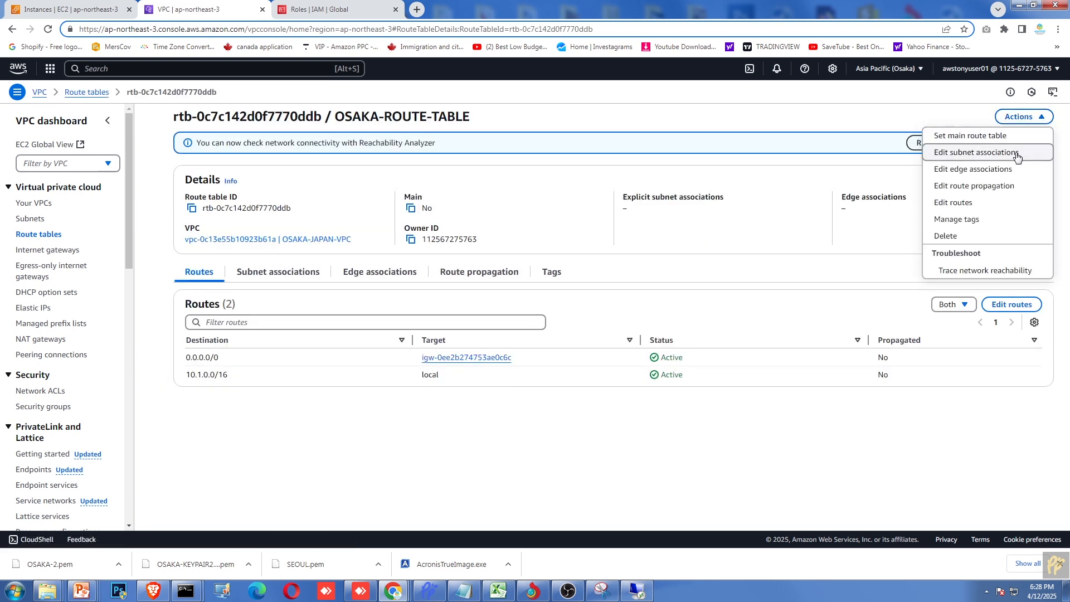
left_click(1015, 154)
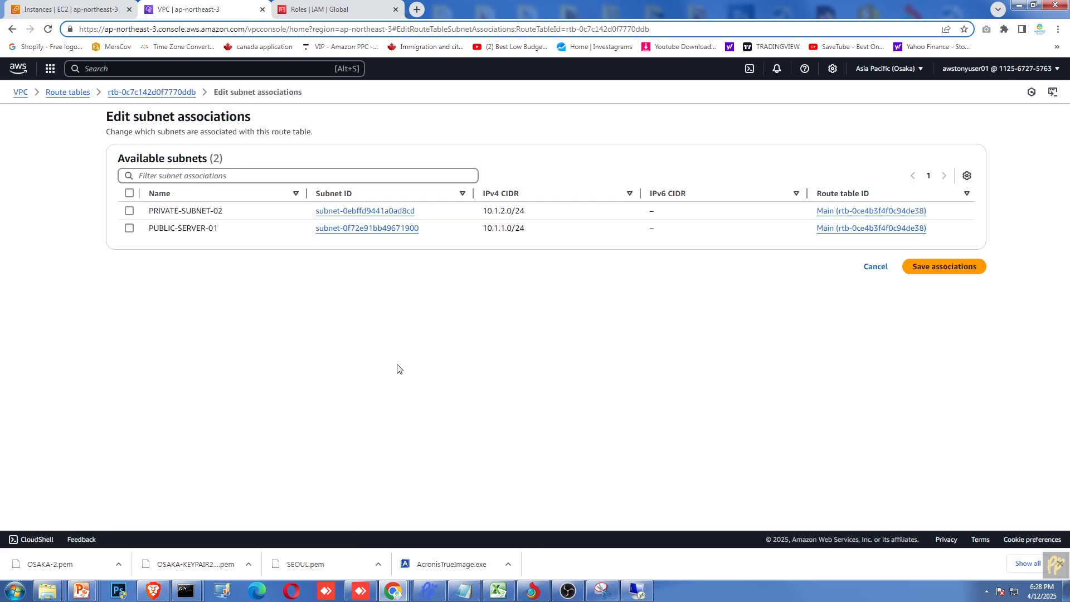
left_click(130, 229)
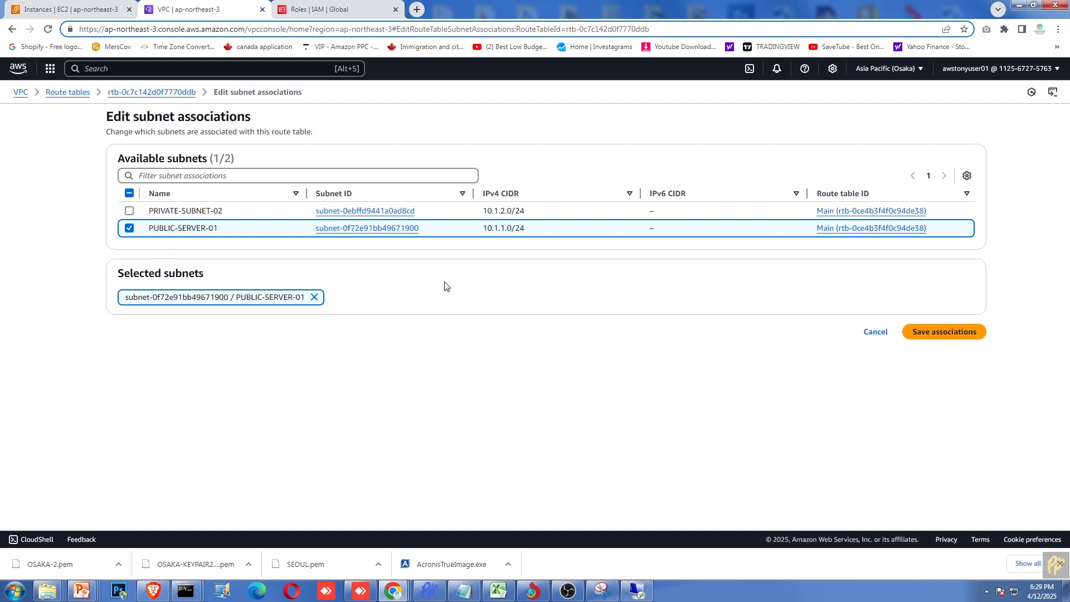
left_click(917, 331)
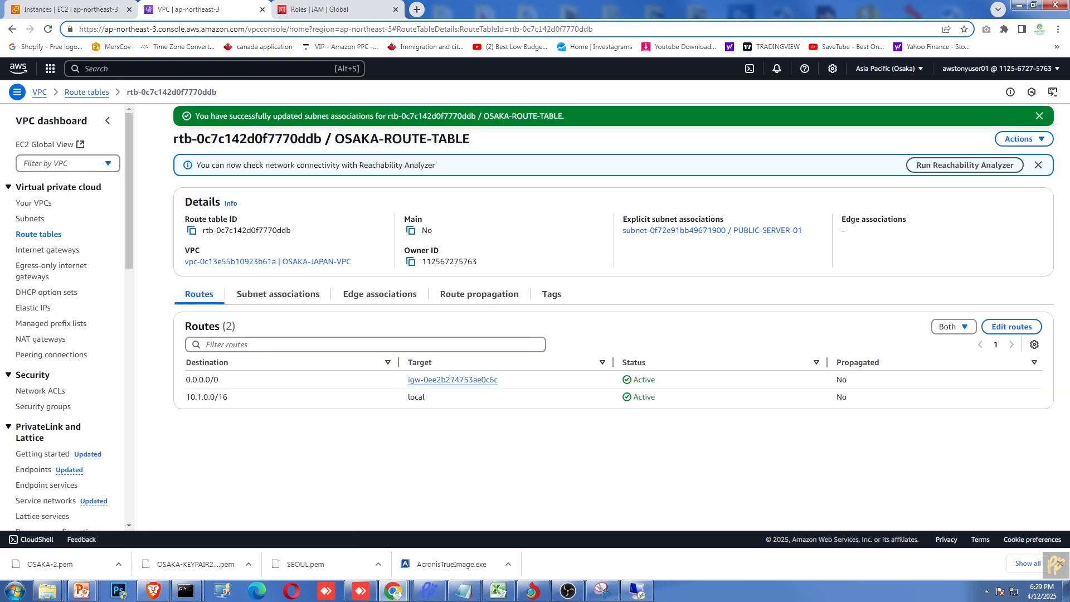
Step: Decrypt the Windows administrator password of the OSAKA-PUBLIC-SERVER-01 instance by uploading the OSAKA-2 private key file
left_click(96, 11)
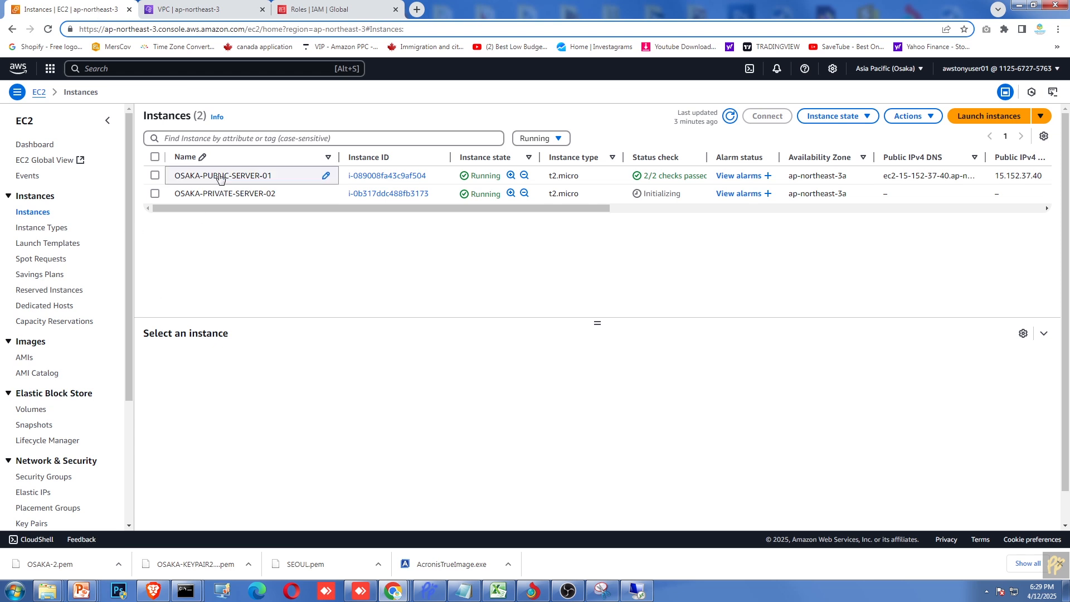
left_click(394, 176)
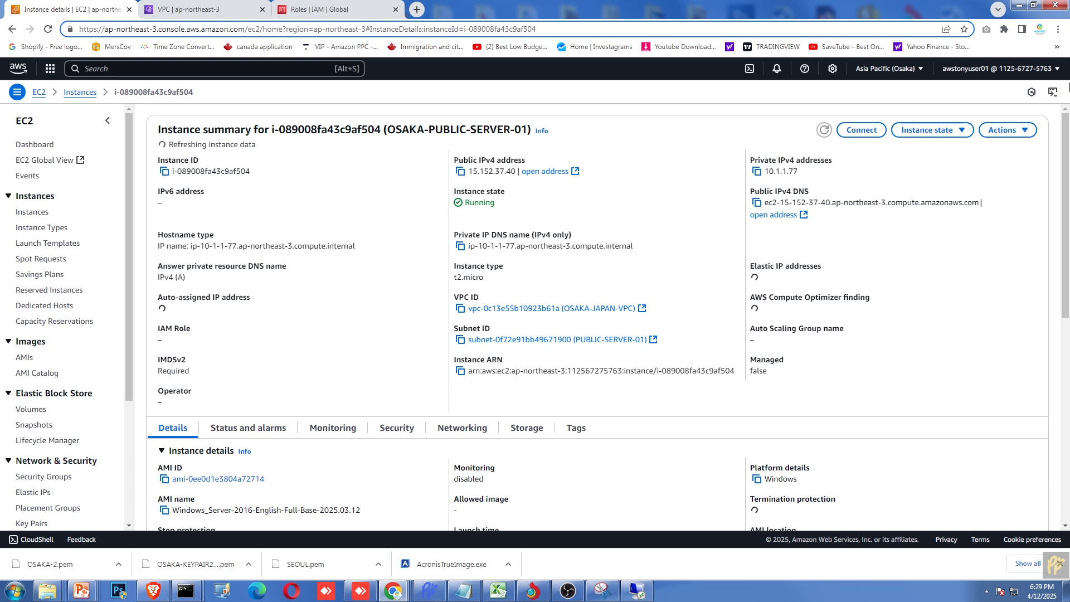
left_click(1029, 130)
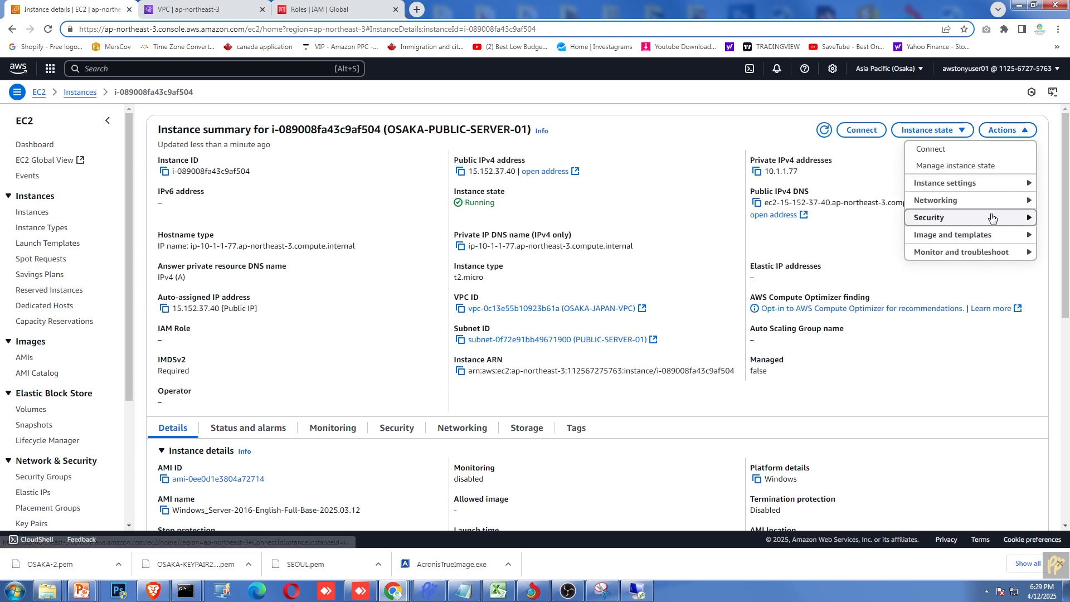
mouse_move(1006, 227)
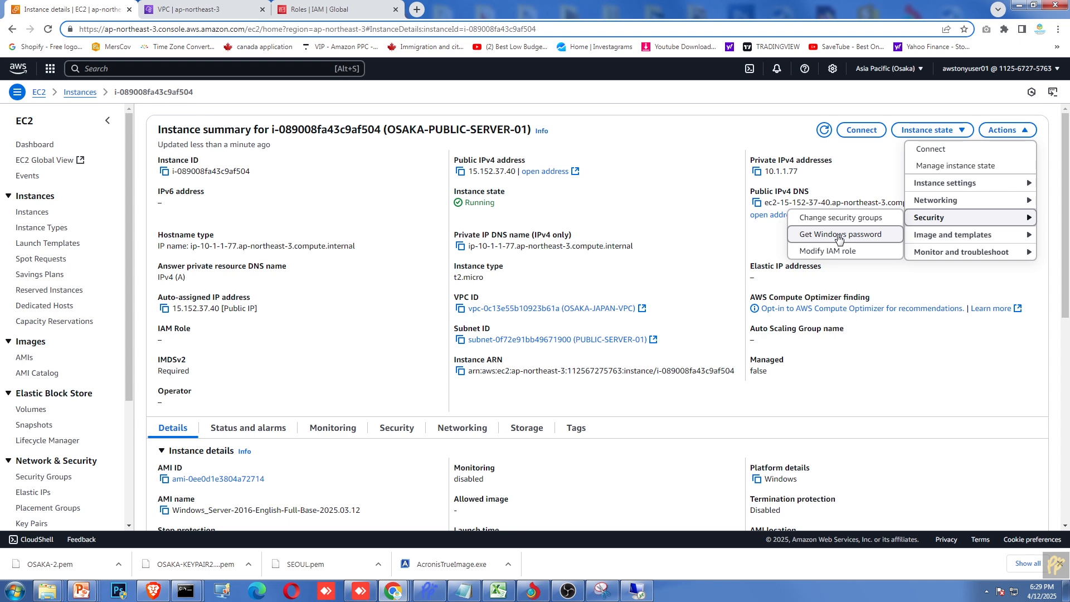
left_click(840, 235)
left_click(152, 261)
left_click(249, 94)
left_click(976, 563)
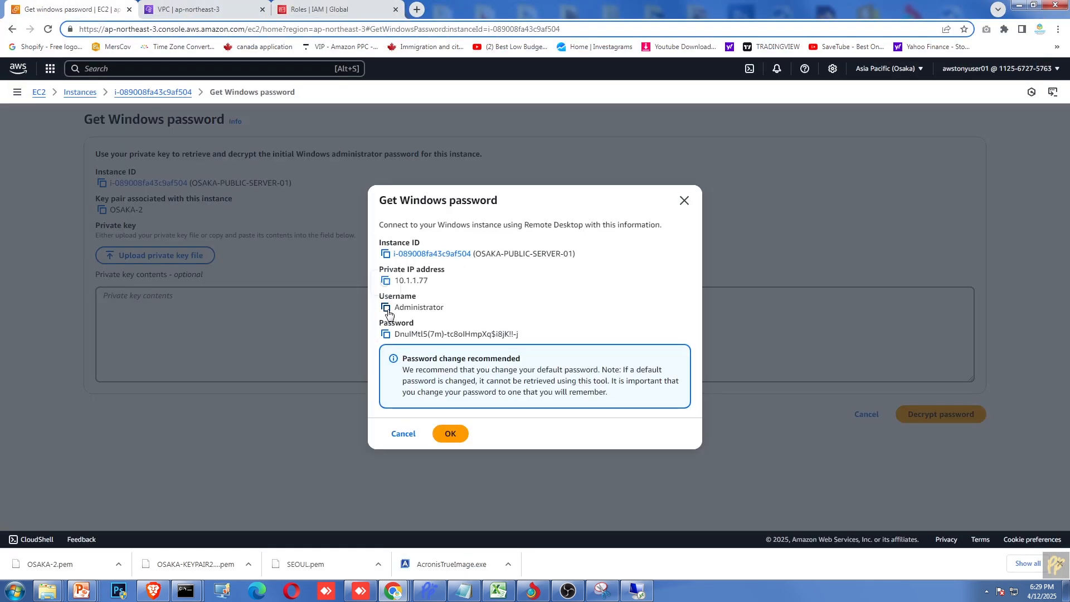
Step: Copy the decrypted login's username and password, and copy the public IPv4 DNS from the OSAKA-PUBLIC-SERVER-01 instance details
left_click(387, 310)
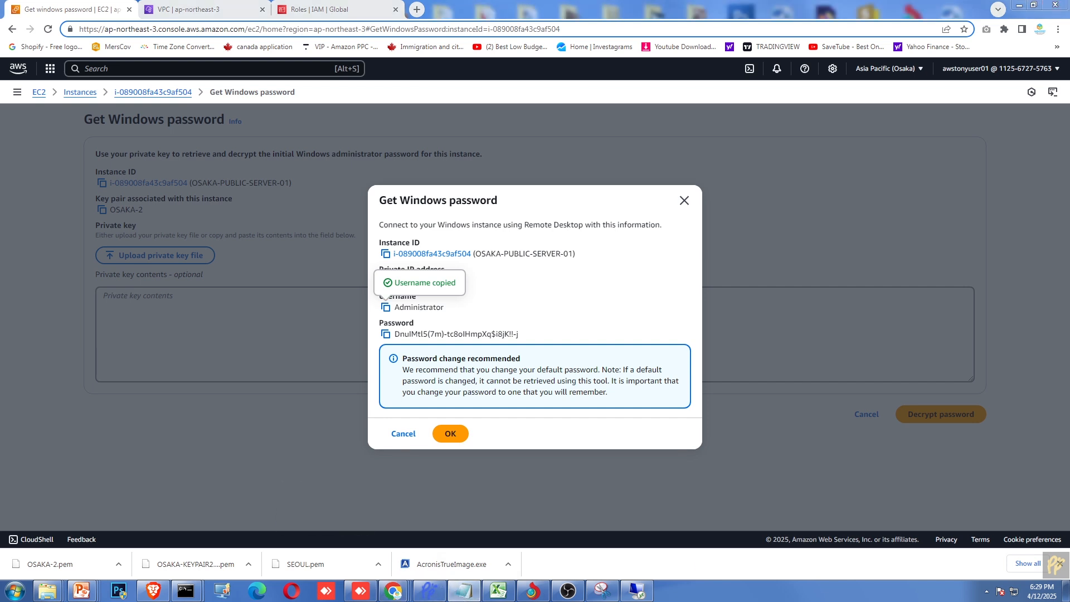
left_click(386, 334)
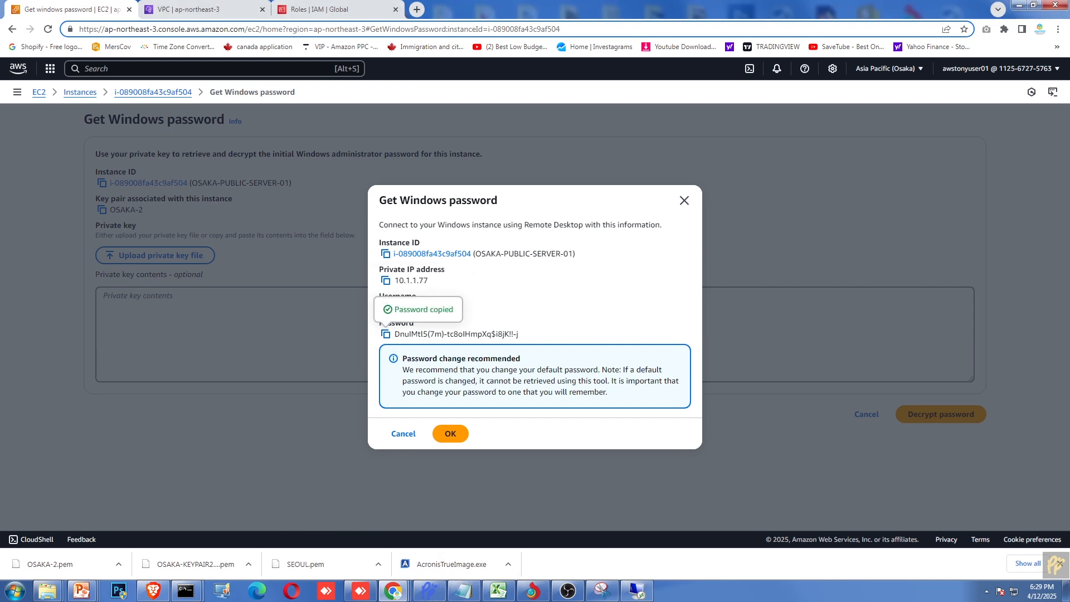
left_click(81, 92)
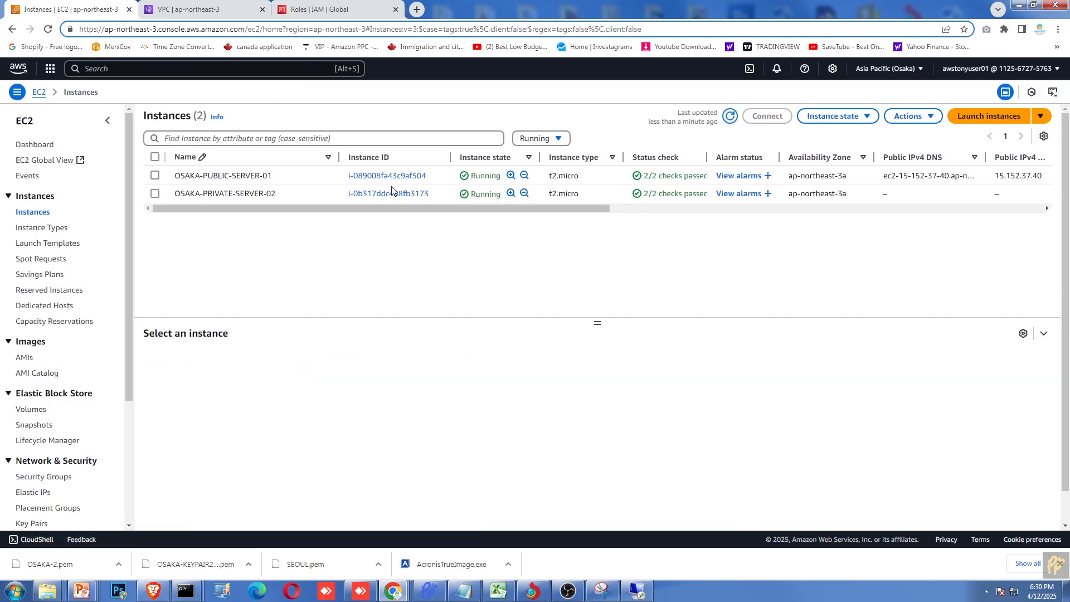
left_click(407, 177)
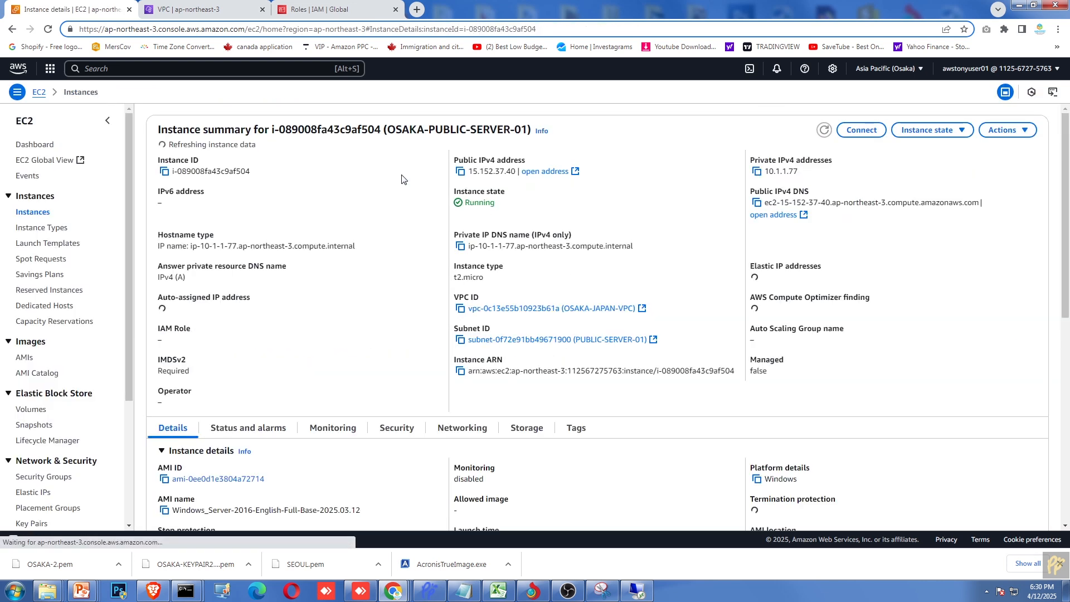
left_click(757, 203)
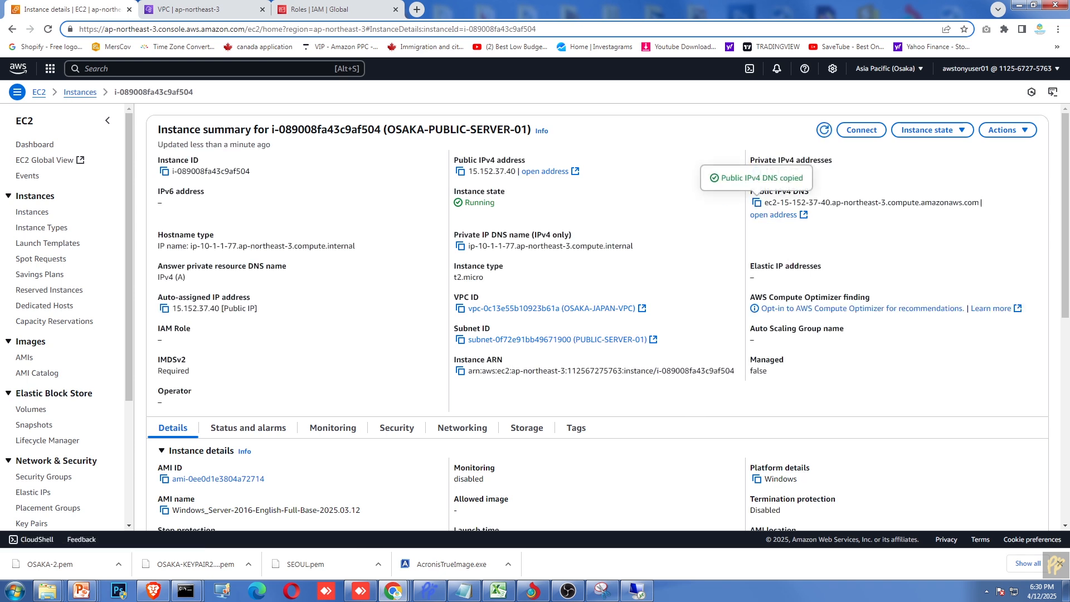
Step: Open Remote Desktop Connection and start connecting to the copied public IPv4 DNS of OSAKA-PUBLIC-SERVER-01
left_click(15, 592)
type("REMOTE")
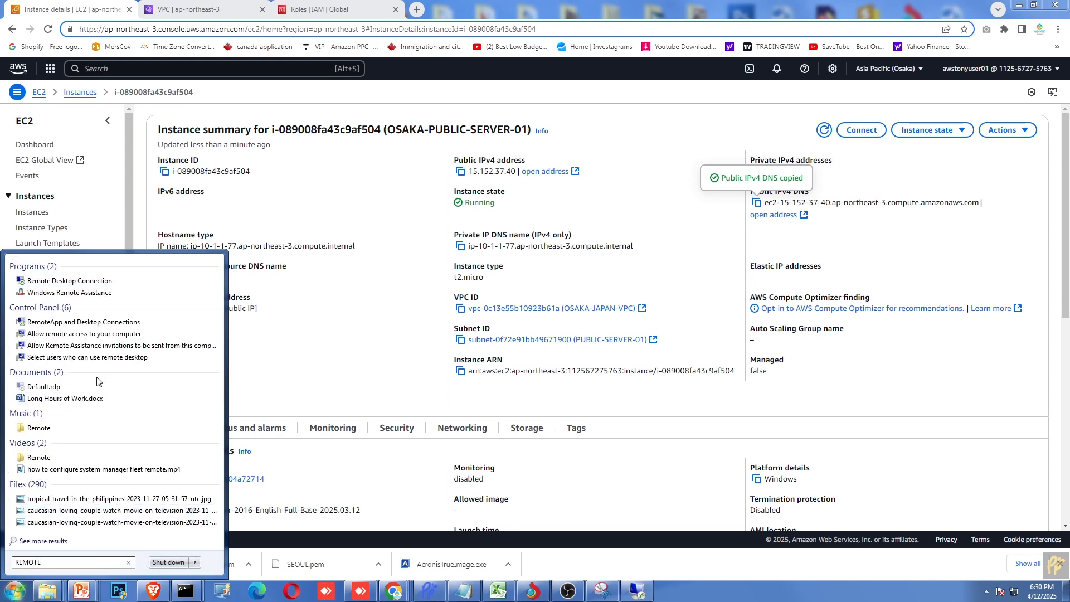
left_click(88, 283)
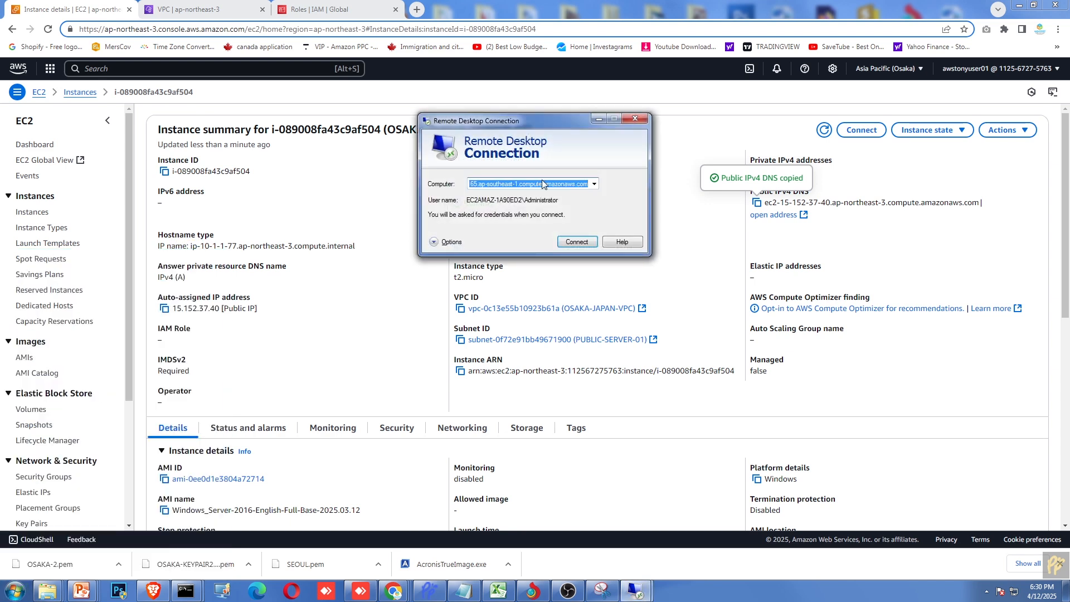
key("ctrl+v")
left_click(580, 241)
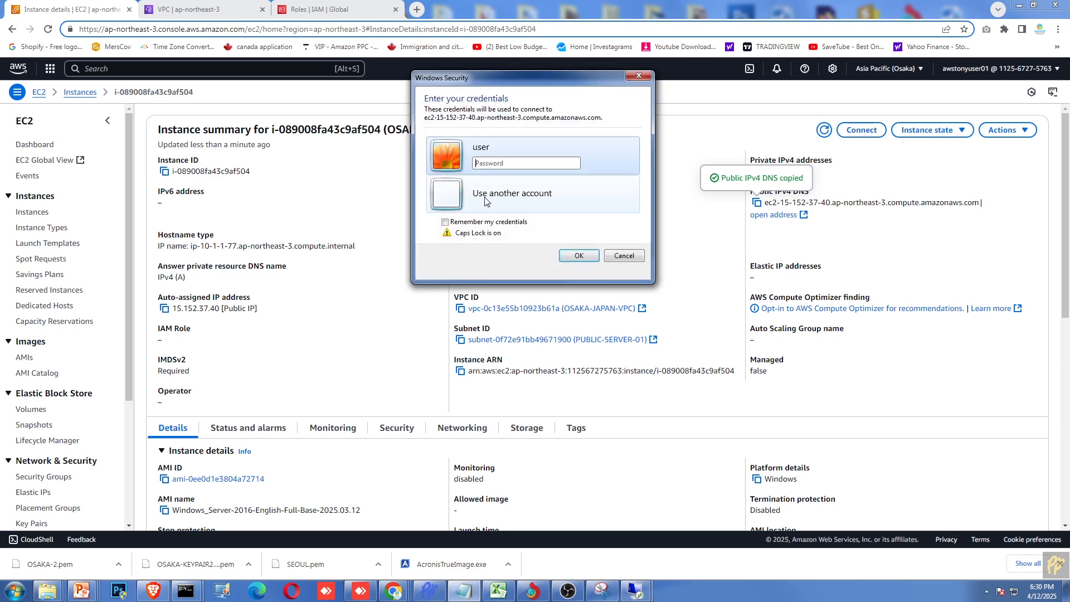
Step: Choose another account for the remote connection and submit the administrator username and password
left_click(513, 203)
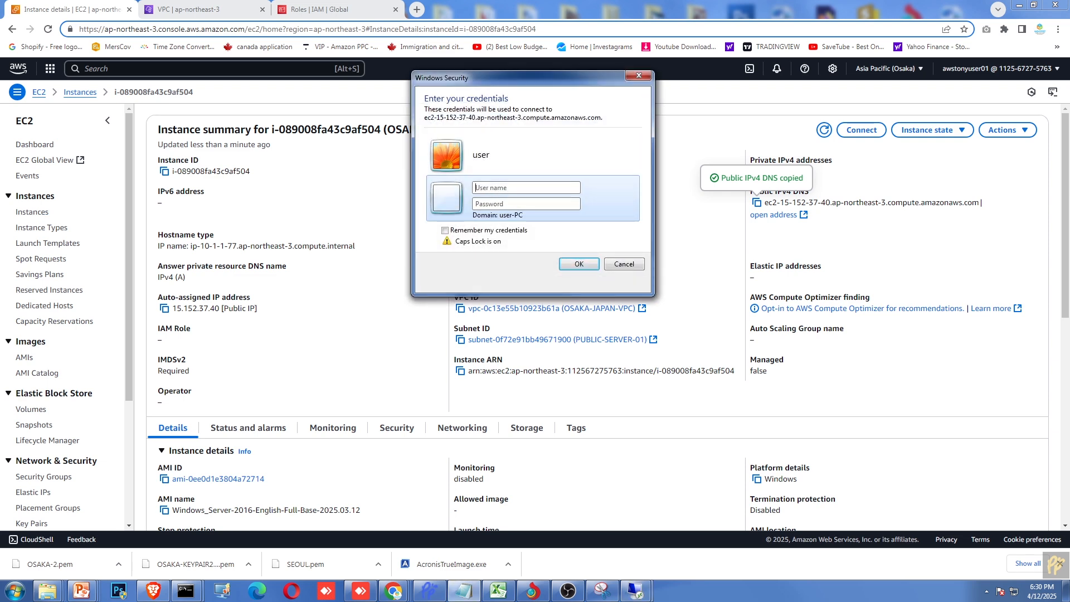
left_click(515, 188)
key("ctrl+v")
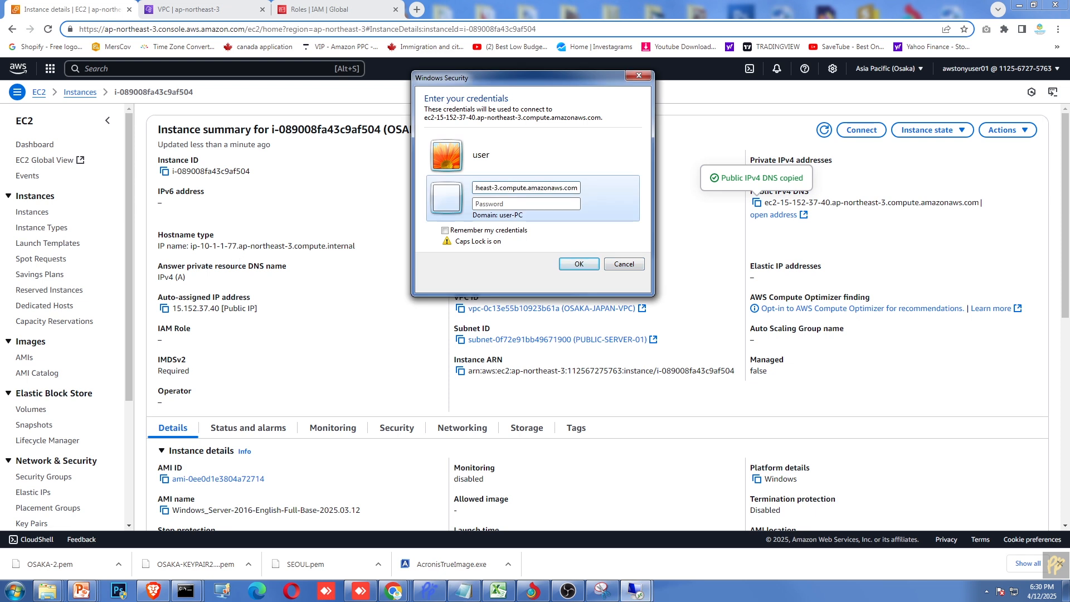
left_click(463, 591)
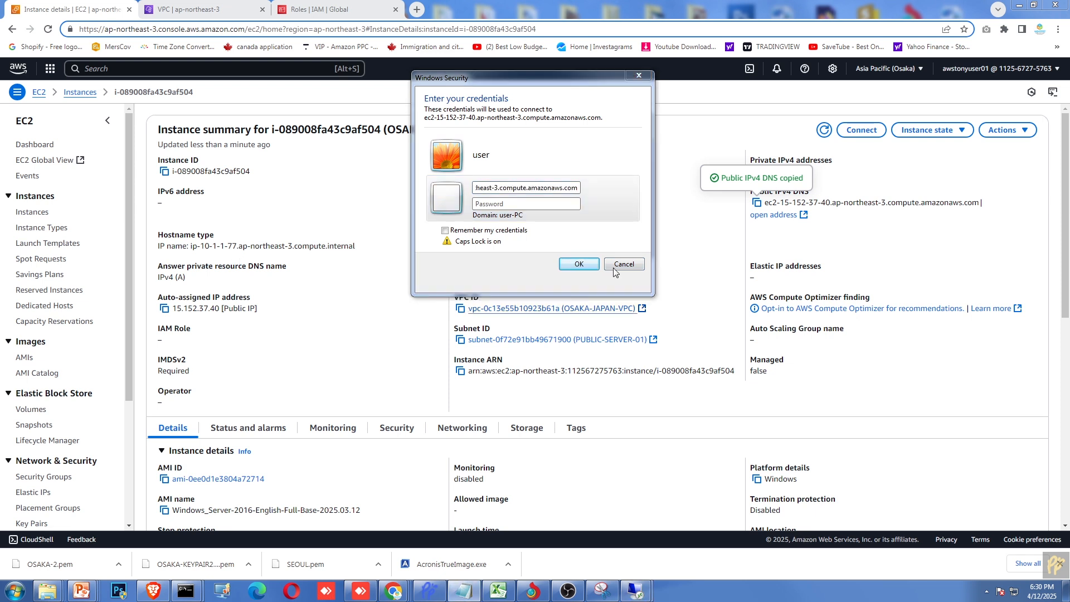
left_click(526, 204)
key("ctrl+v")
left_click(572, 265)
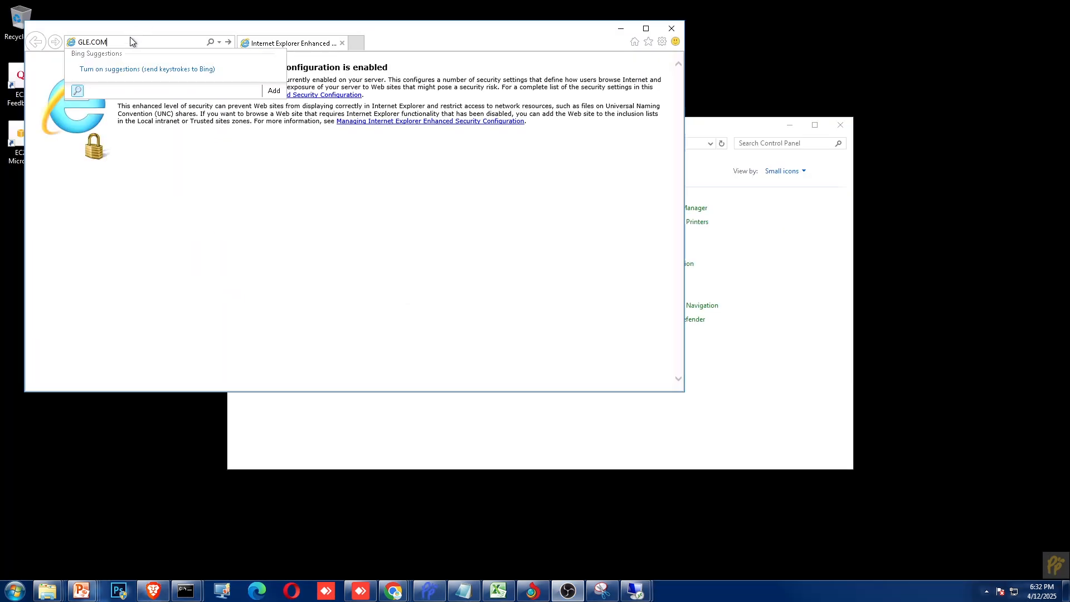
Step: Browse to GOOGLE.COM in Internet Explorer on the remote server and accept the secure connection alert
double_click(409, 2)
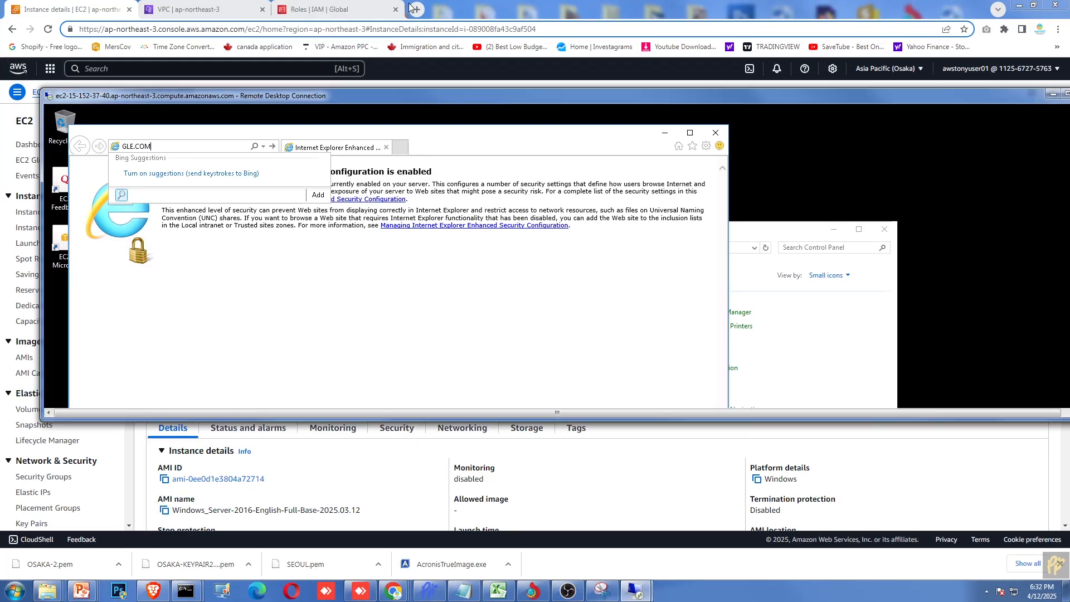
double_click(453, 95)
key("ctrl+a")
type("GOOGLE.COM")
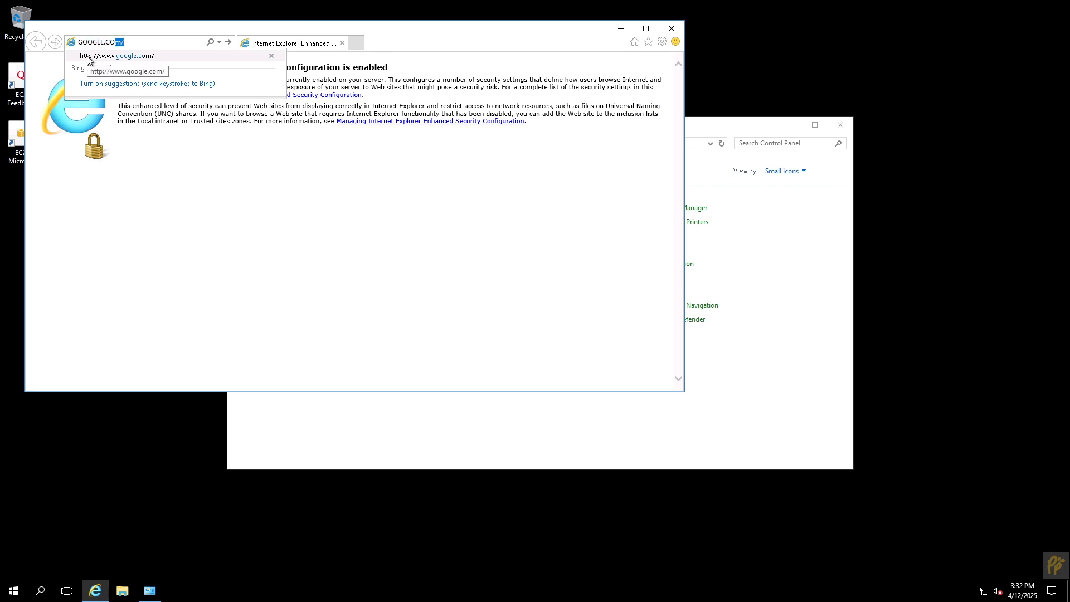
key("Return")
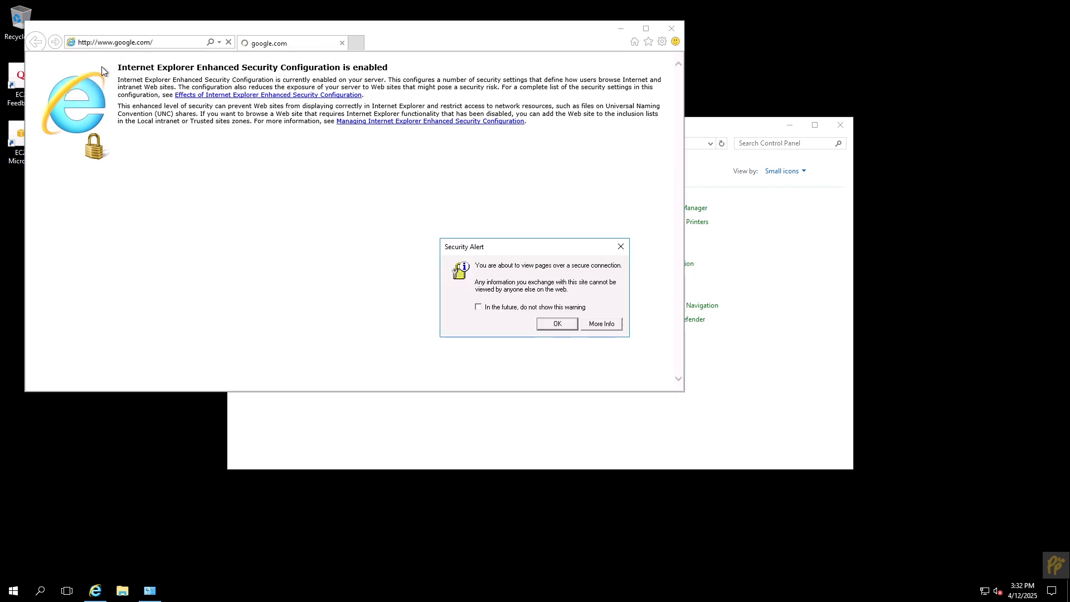
left_click(556, 324)
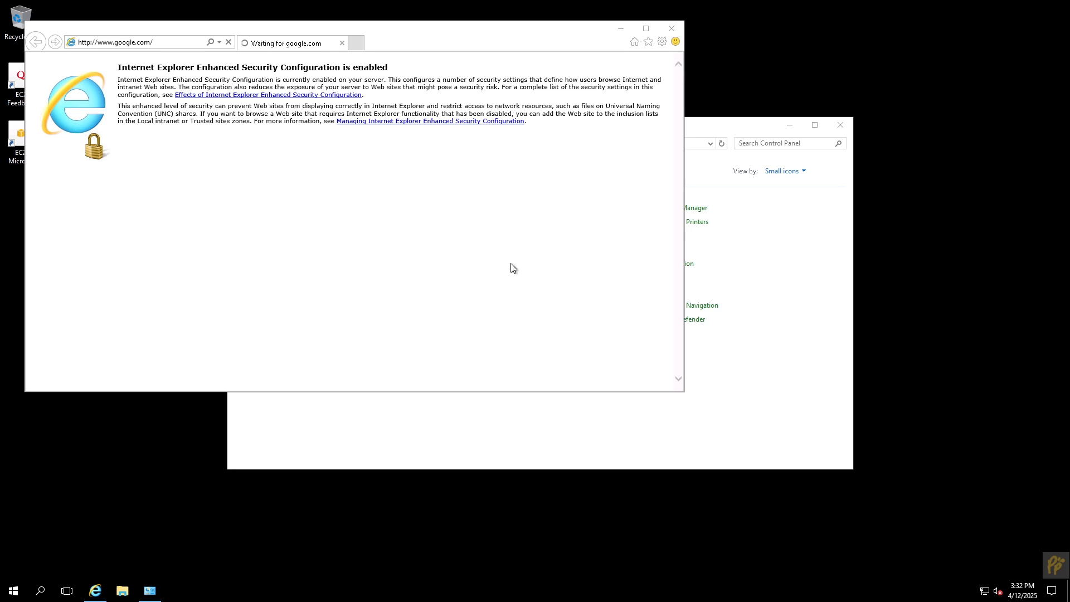
left_click(167, 43)
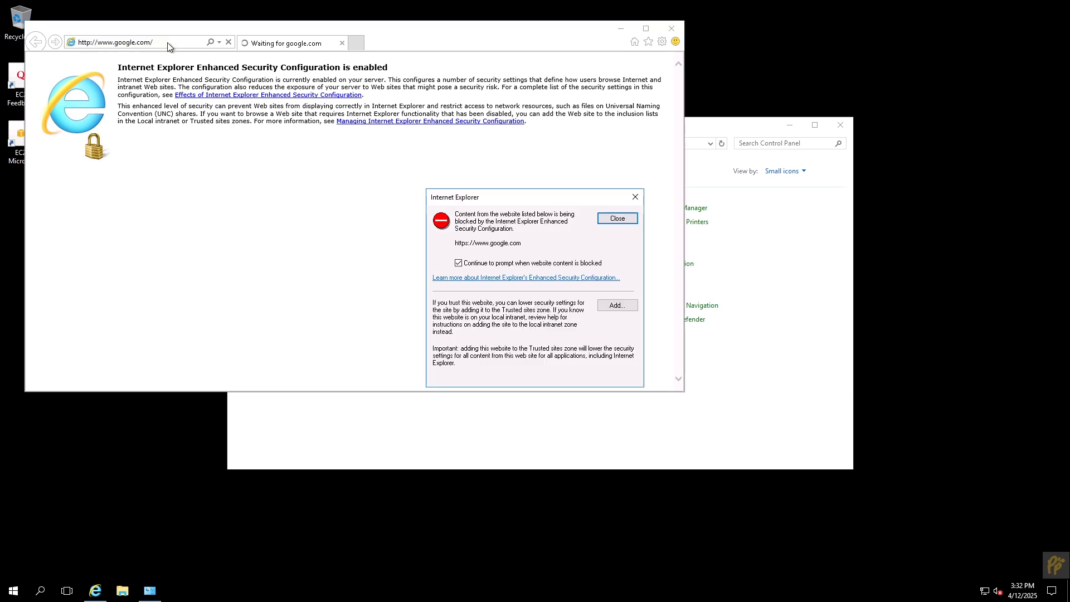
left_click(618, 305)
left_click(614, 280)
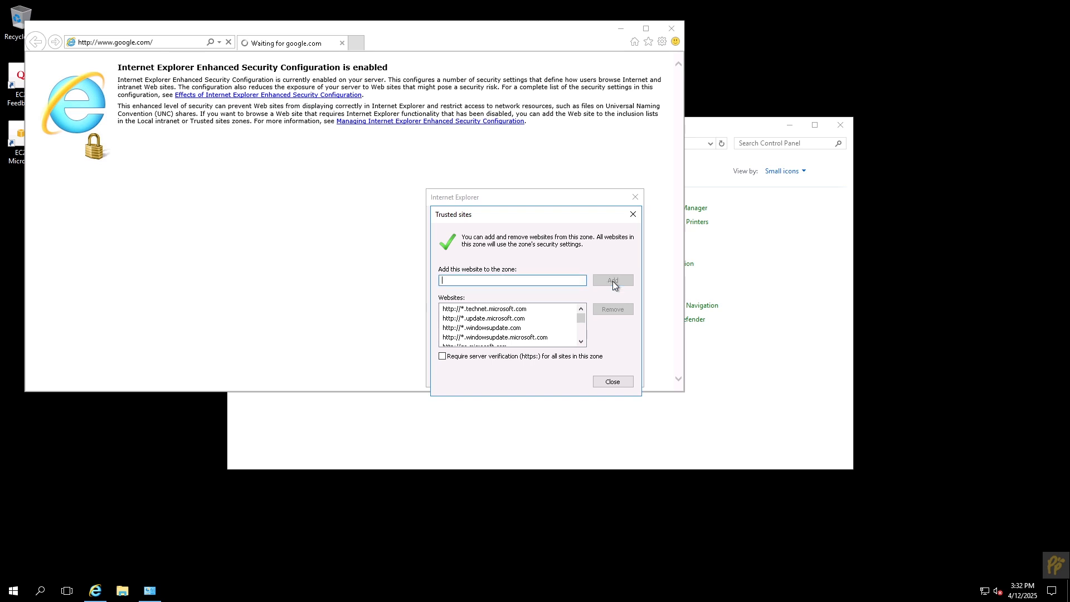
left_click(613, 382)
left_click(617, 308)
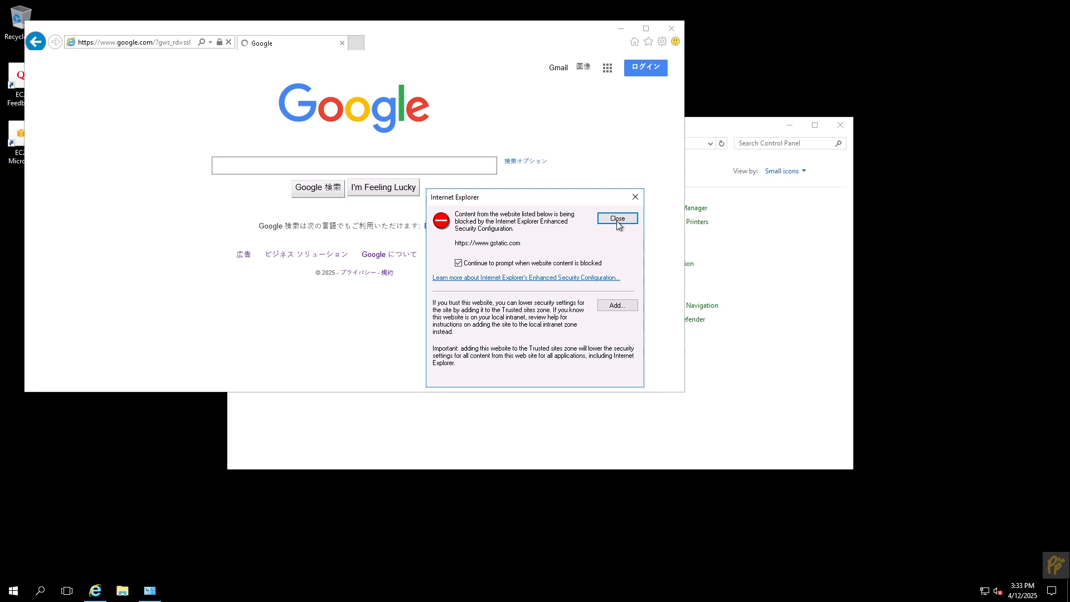
left_click(620, 304)
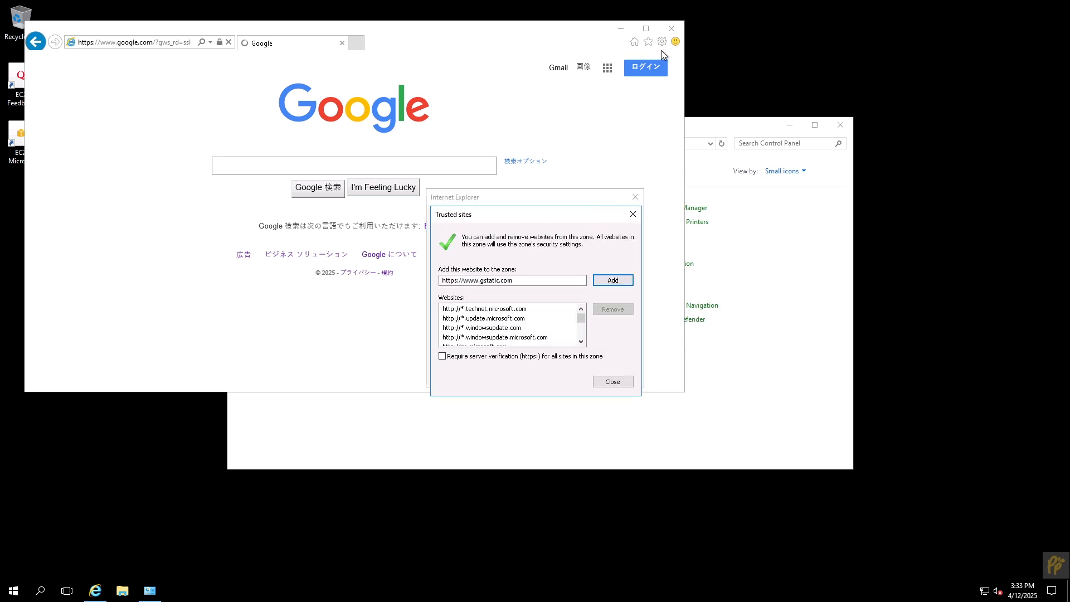
left_click(615, 384)
Step: Turn off Windows Firewall for public networks on the remote server and close Control Panel
left_click(764, 300)
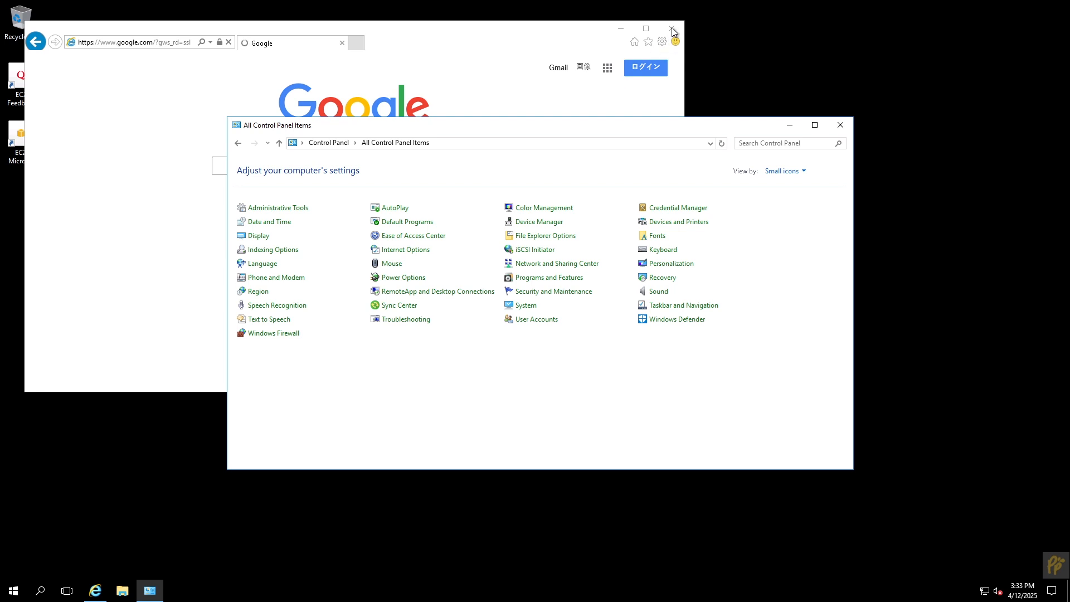
left_click(622, 32)
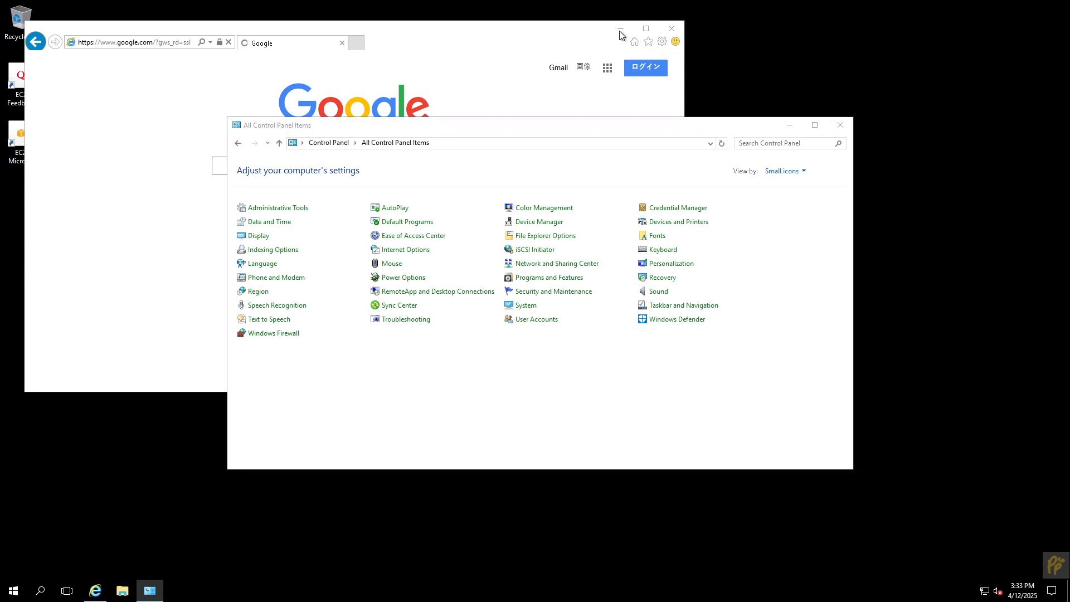
left_click(254, 334)
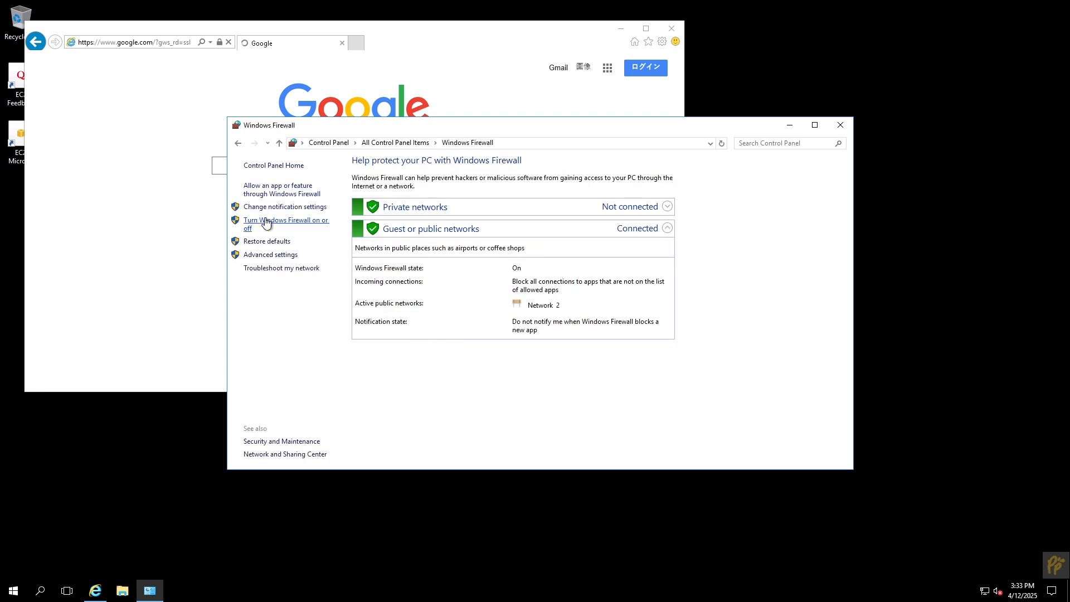
left_click(266, 222)
left_click(412, 313)
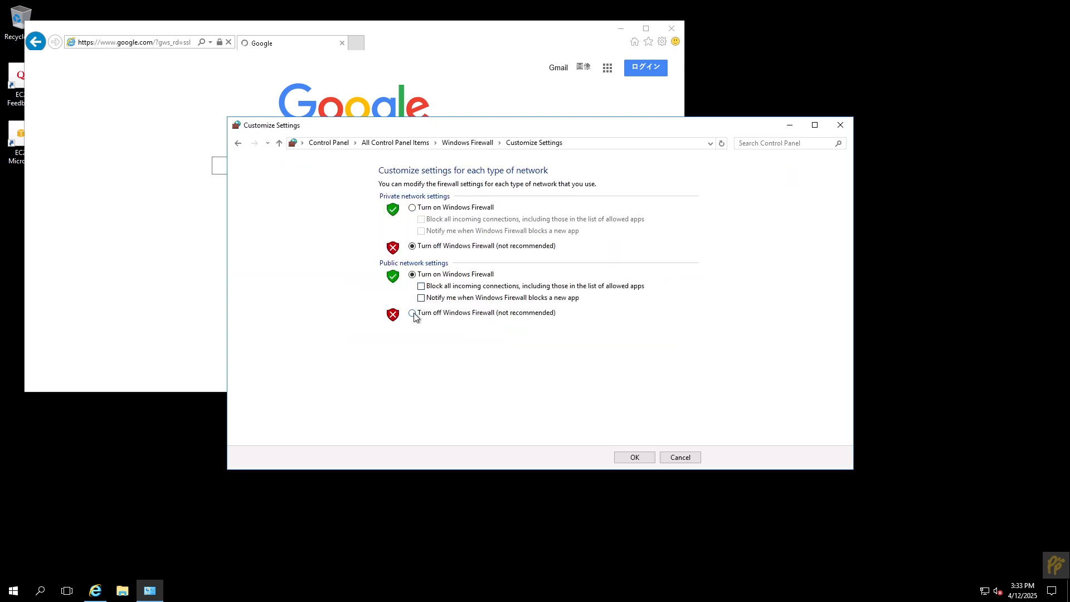
left_click(635, 457)
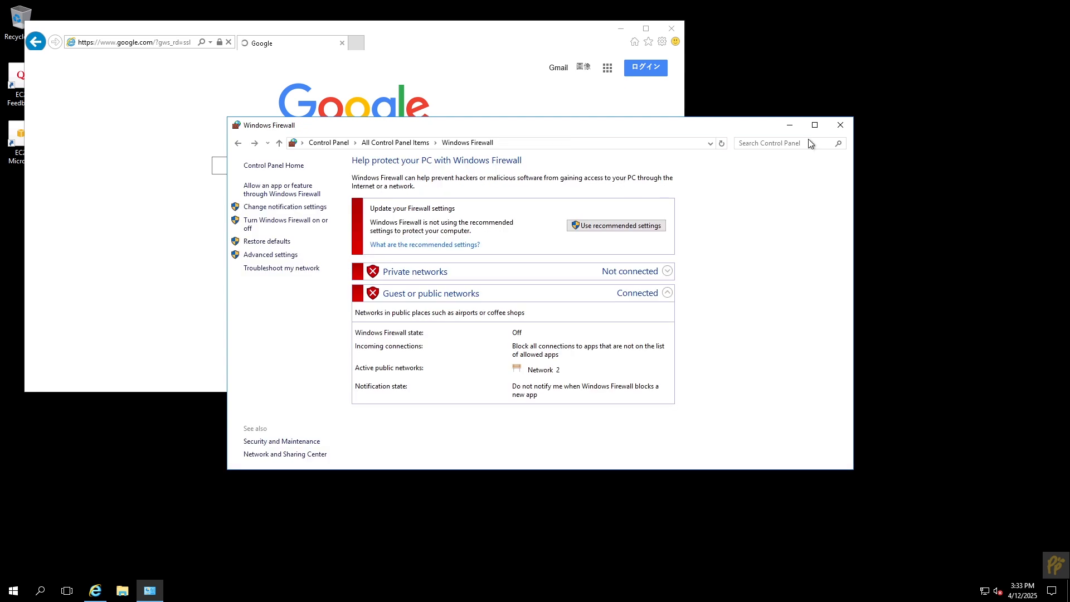
left_click(840, 125)
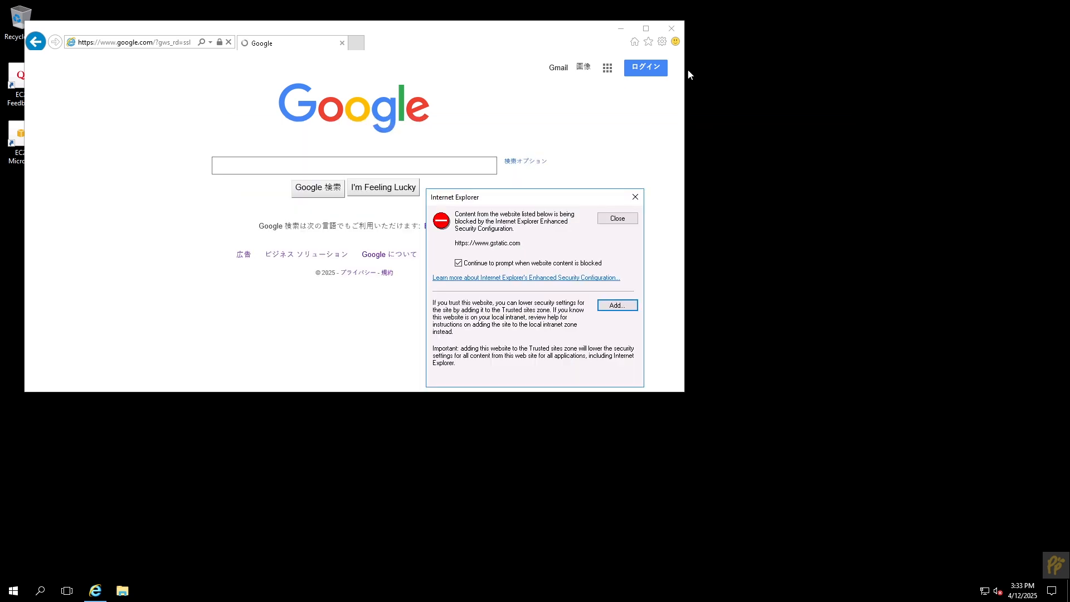
left_click(617, 305)
left_click(613, 379)
left_click(617, 219)
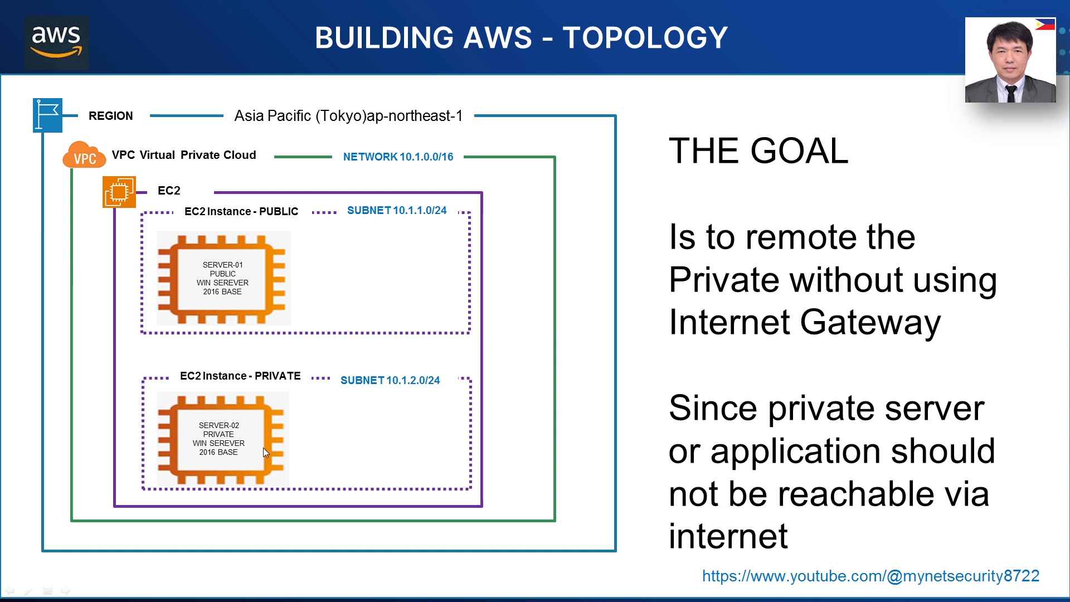
left_click(510, 371)
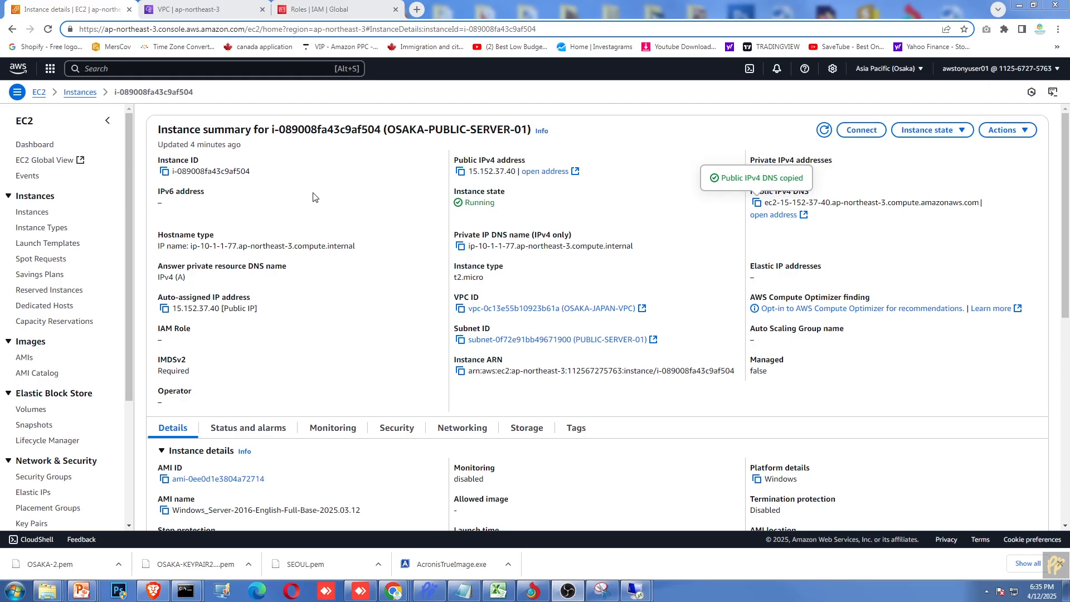
Step: Find the IAM service in the AWS console, open its roles, and start creating a new role
left_click(86, 69)
type("IAM")
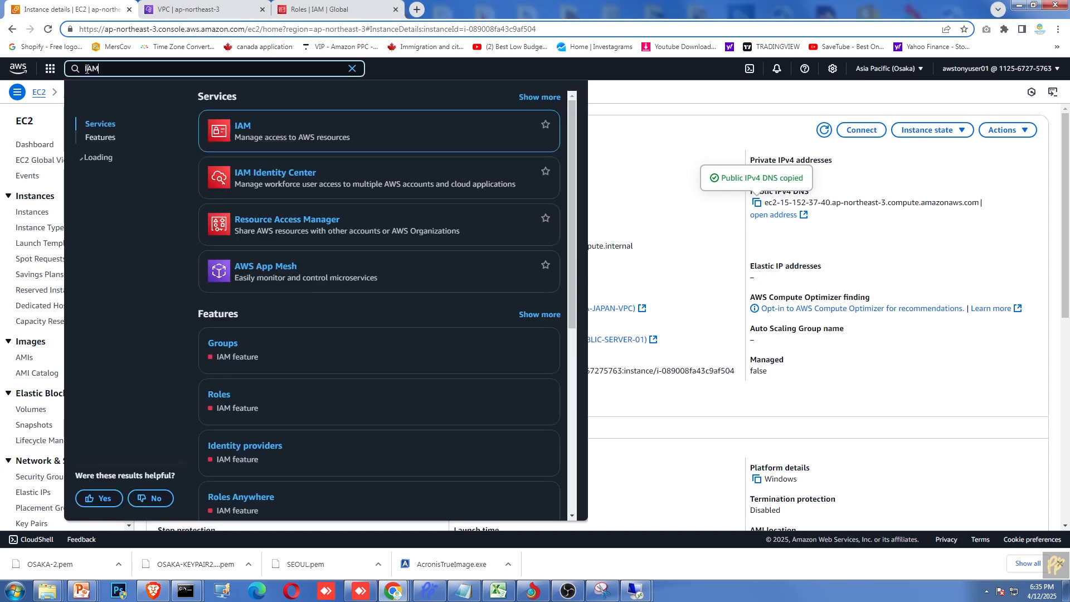
left_click(244, 132)
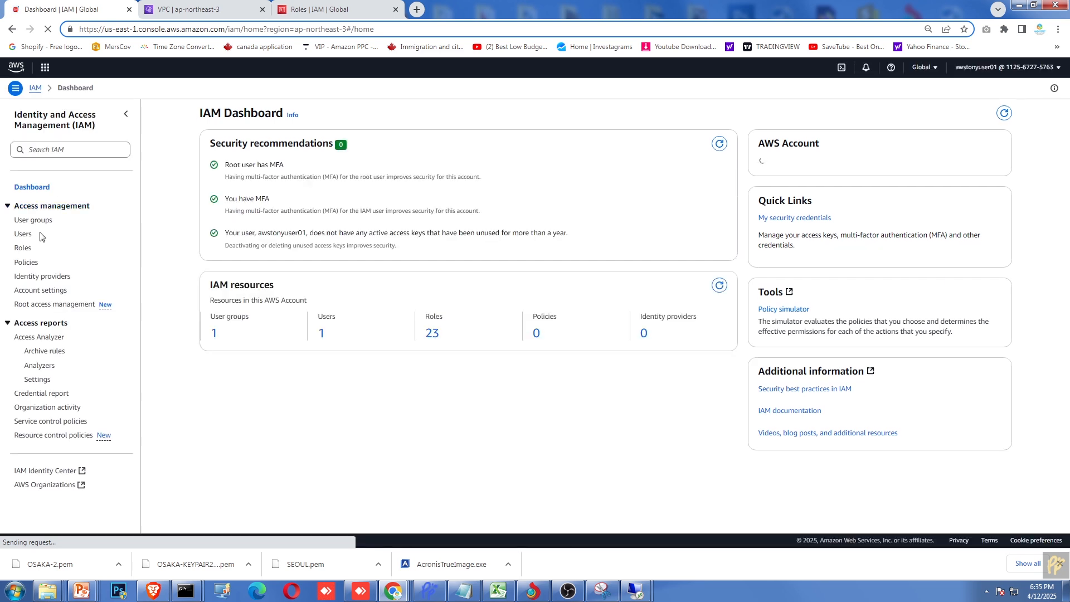
left_click(29, 248)
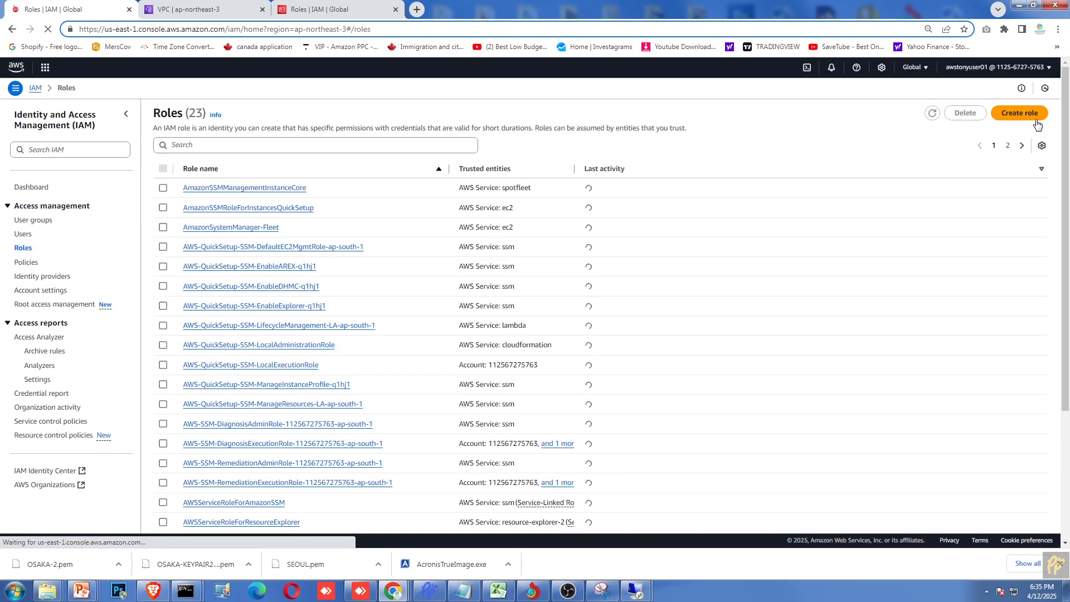
left_click(1029, 113)
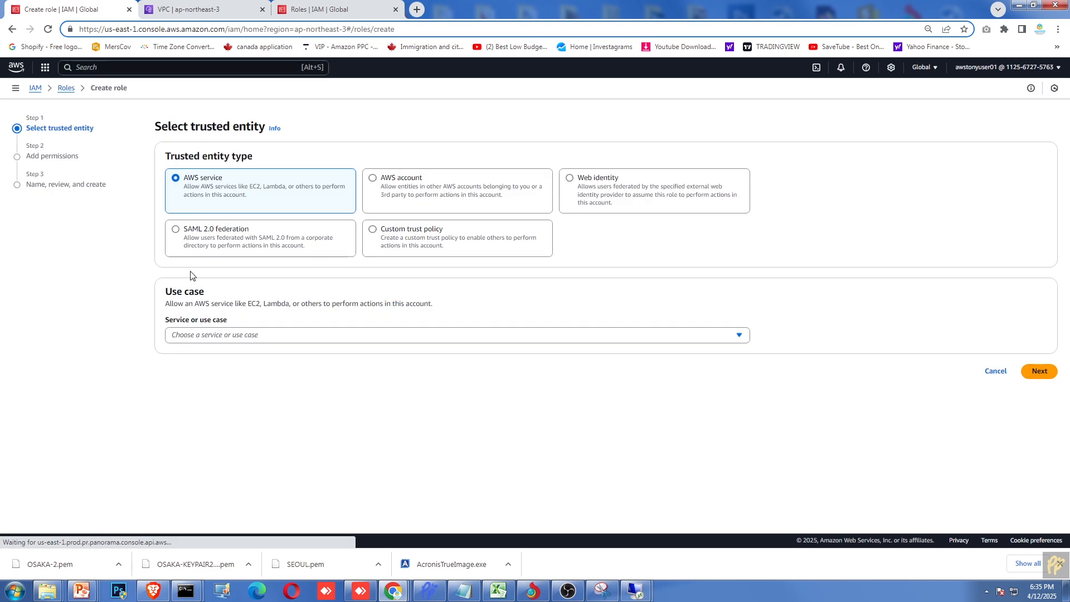
Step: Set the trusted service to EC2 with the use case EC2 Role for AWS Systems Manager, and accept the AmazonSSMManagedInstanceCore permissions policy
left_click(231, 339)
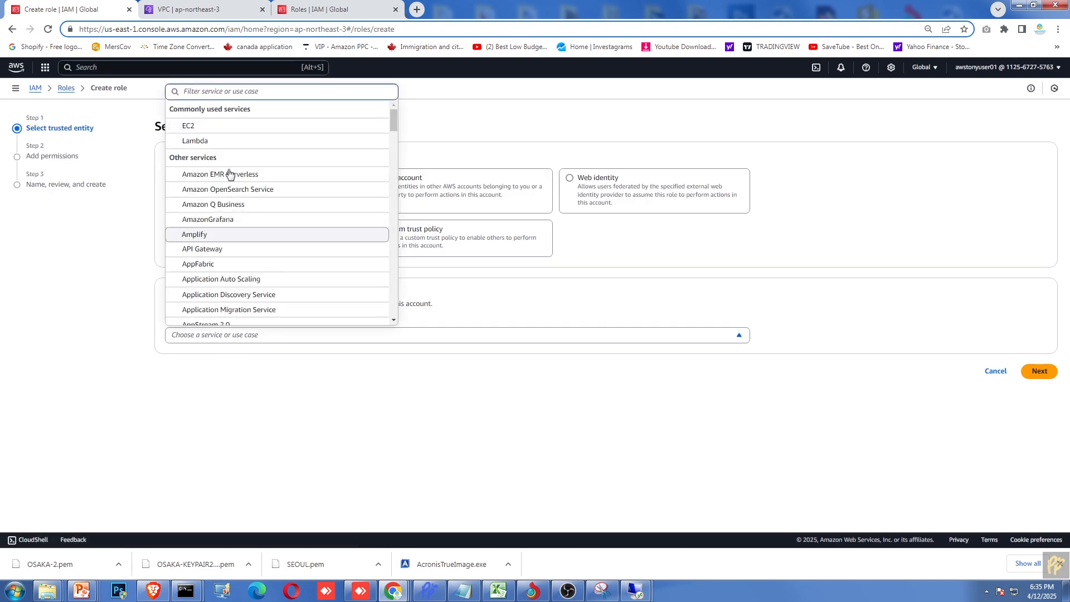
left_click(197, 126)
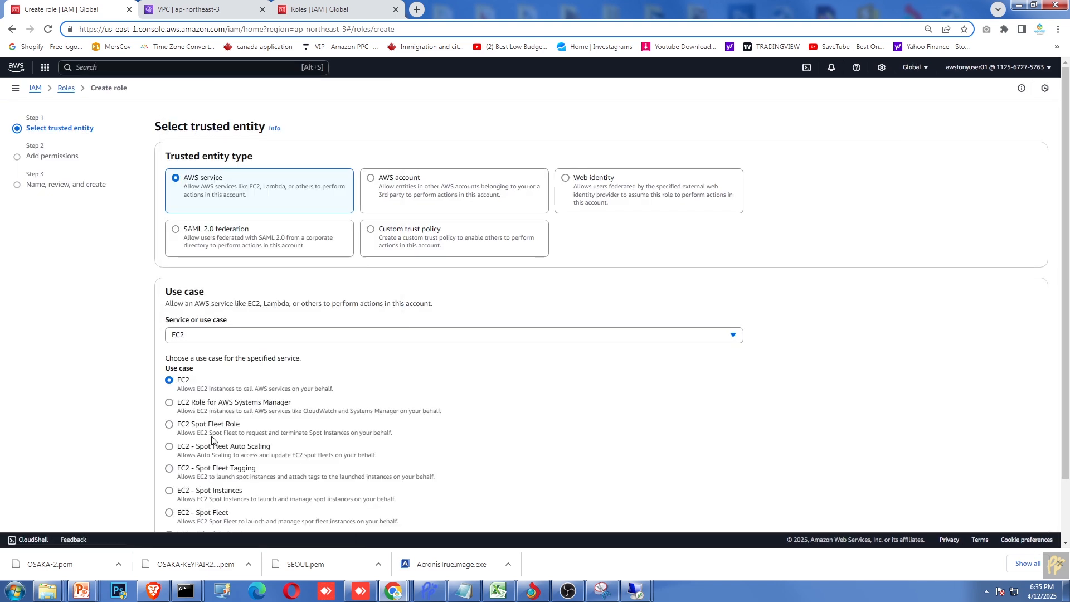
left_click(170, 404)
scroll(1019, 464, "down", 1)
left_click(1031, 520)
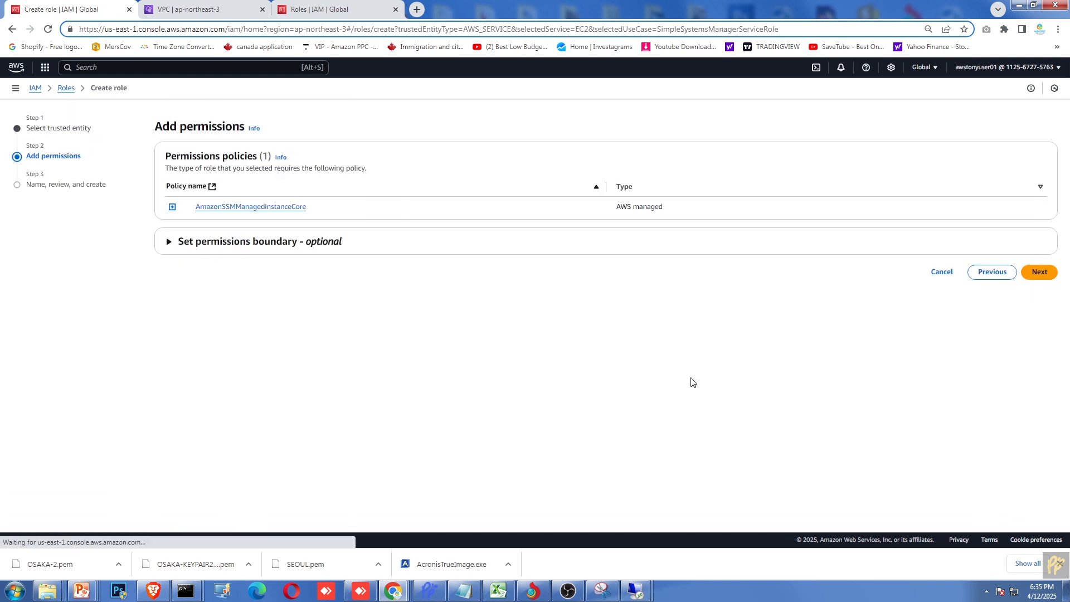
left_click(1039, 272)
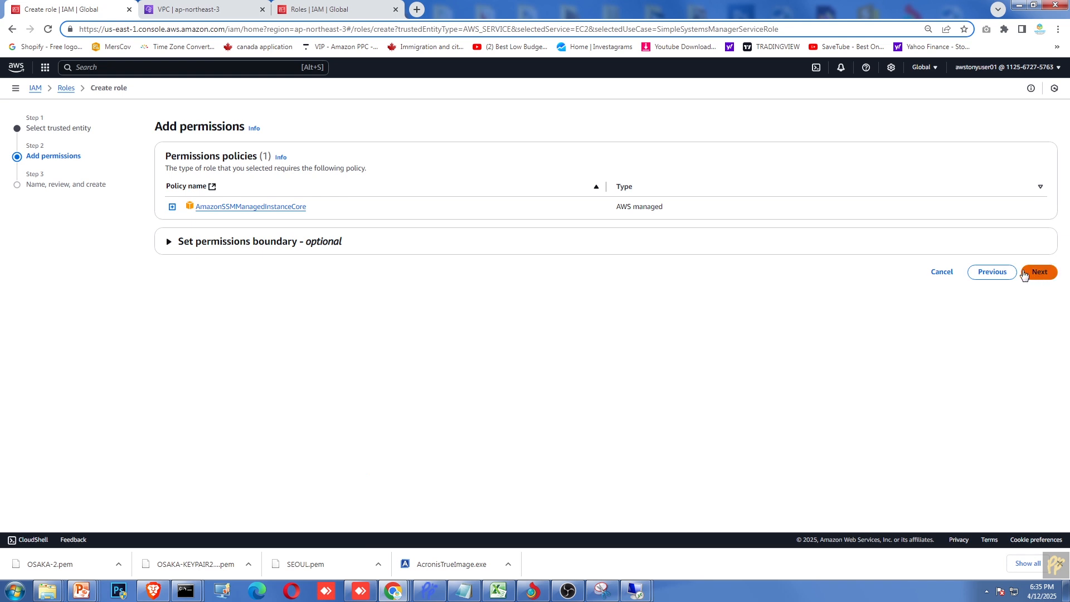
Step: Name the role OSAKA-SSM-02 and create it
left_click(203, 198)
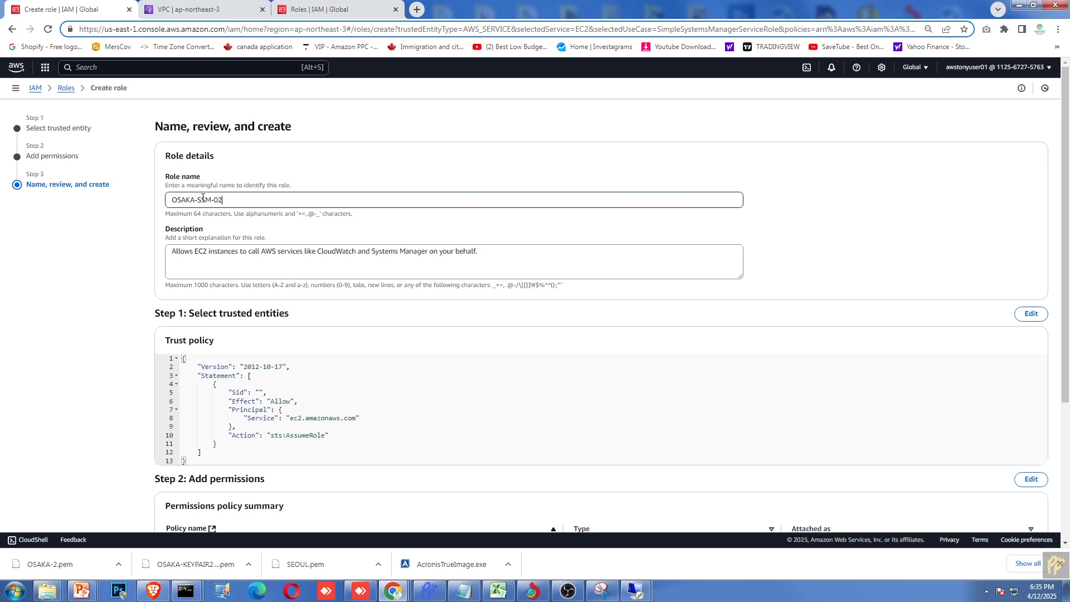
scroll(1018, 509, "down", 4)
left_click(1019, 505)
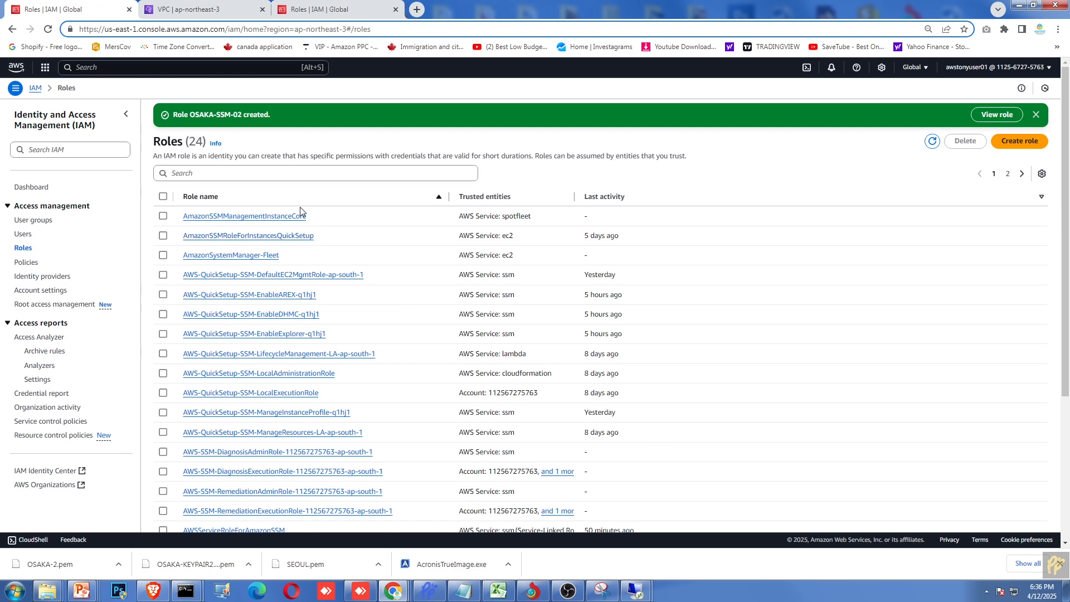
Step: Start creating a VPC endpoint in the Osaka region and give it the name tag SSM
left_click(196, 10)
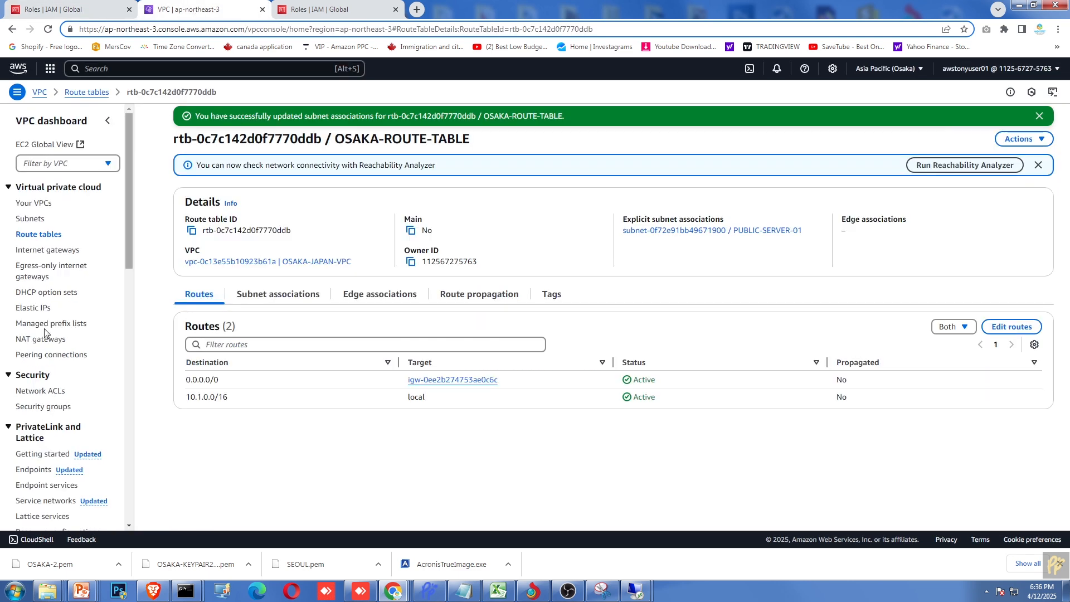
left_click(33, 471)
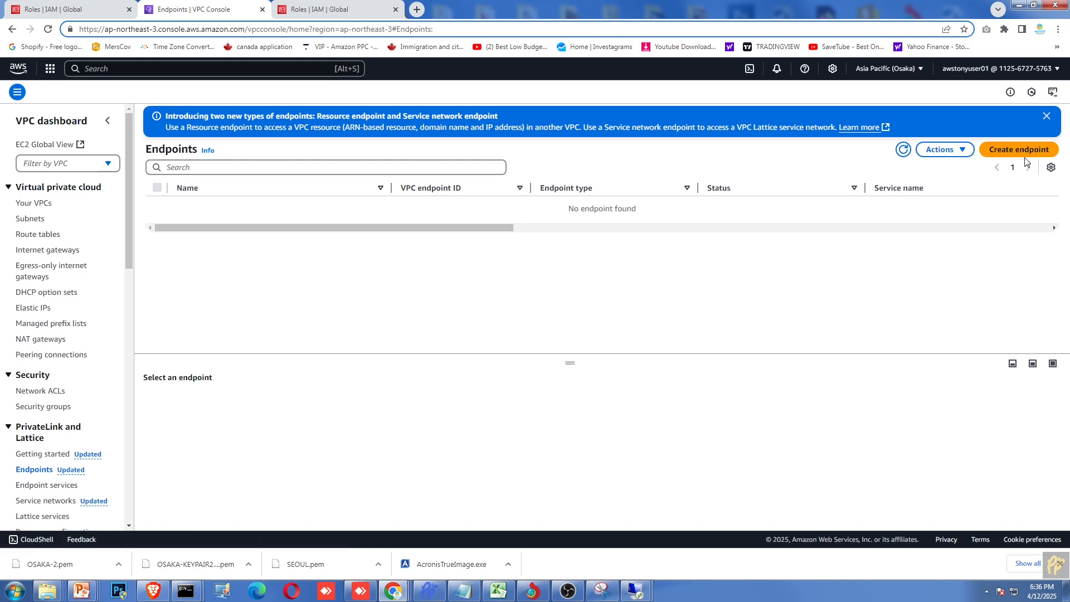
left_click(1019, 150)
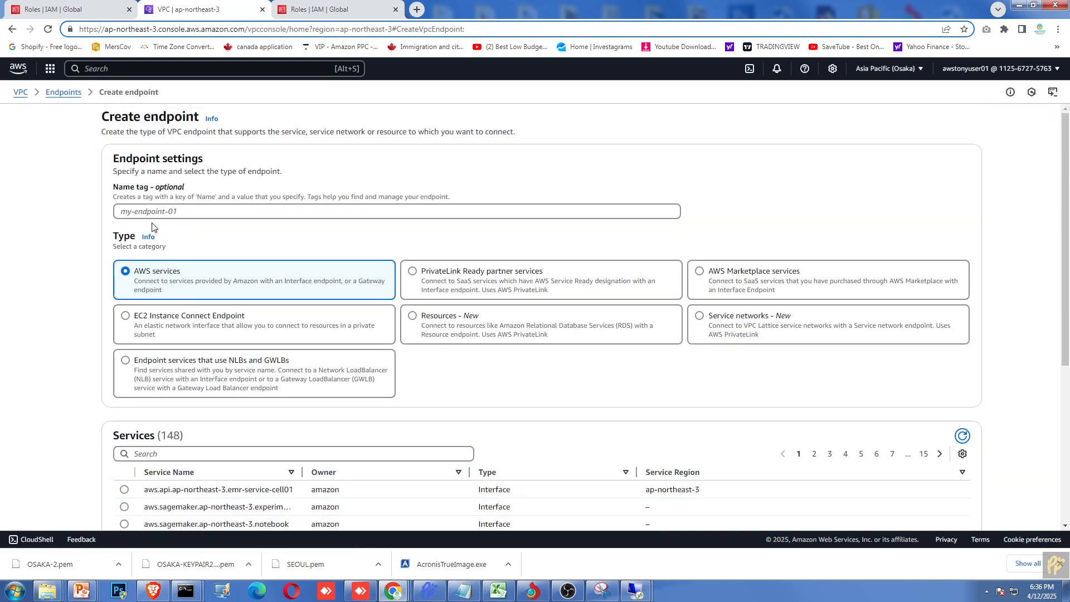
left_click(246, 212)
type("ss")
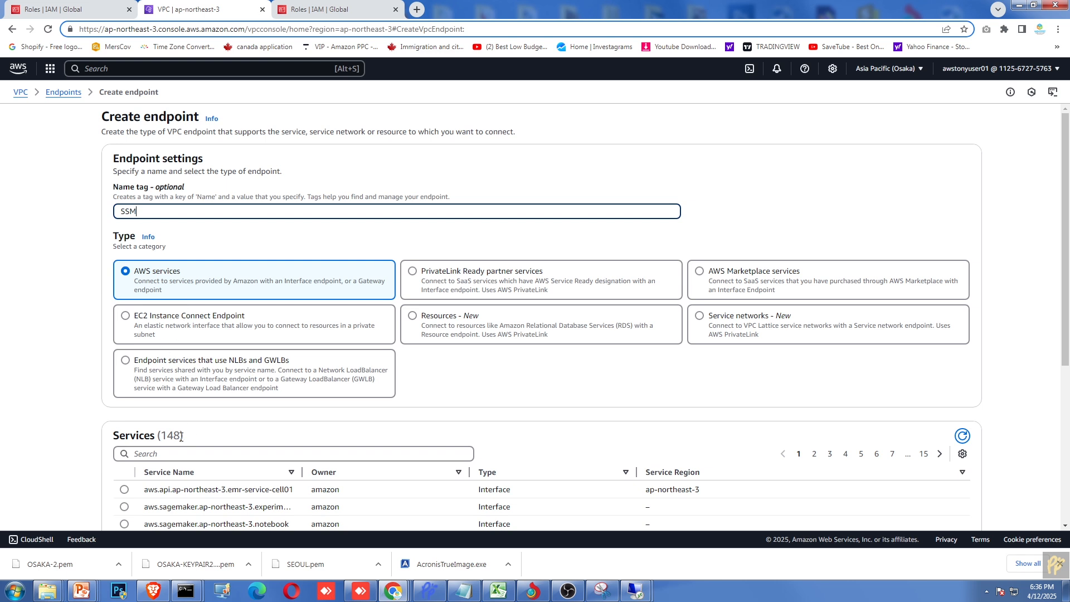
Step: Filter the endpoint services by SSM and select com.amazonaws.ap-northeast-3.ssm
left_click(175, 454)
type("SSM")
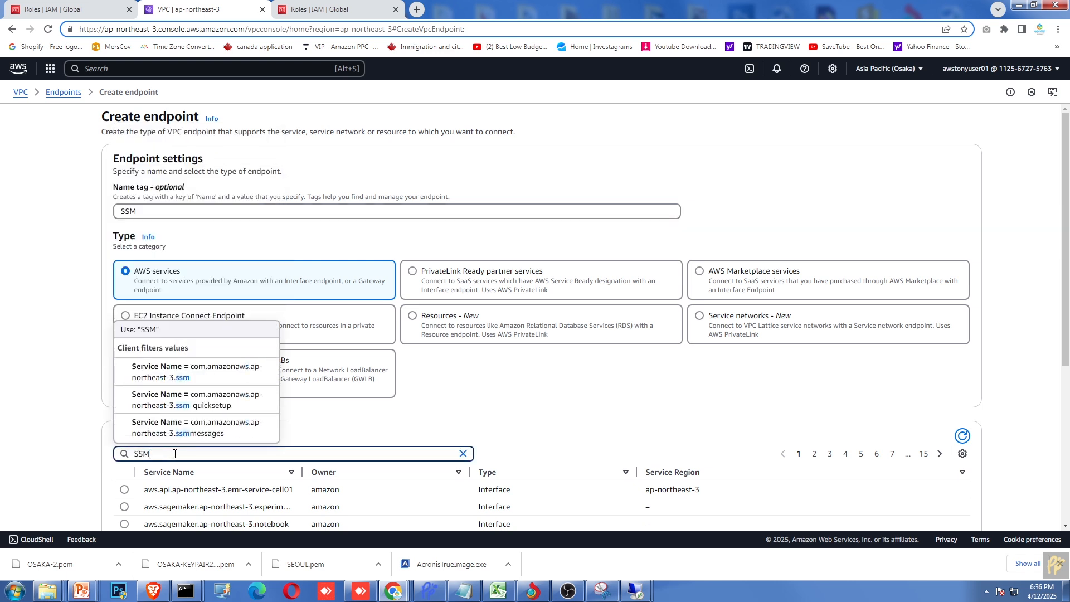
left_click(205, 378)
scroll(520, 387, "down", 3)
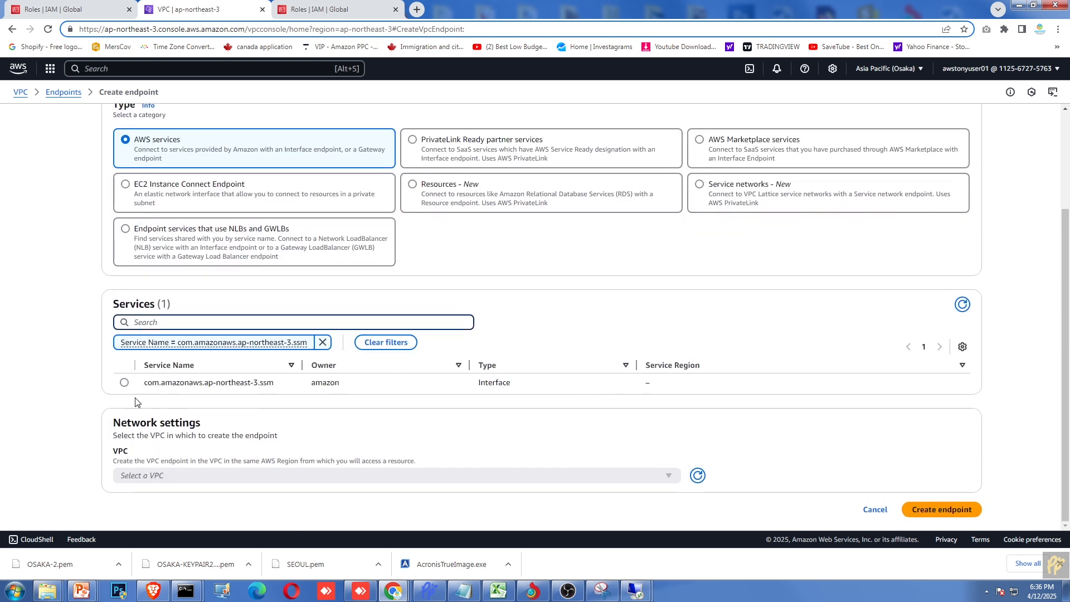
left_click(125, 383)
Step: Place the endpoint in OSAKA-JAPAN-VPC, using the private subnet in availability zone ap-northeast-3a
scroll(522, 386, "down", 3)
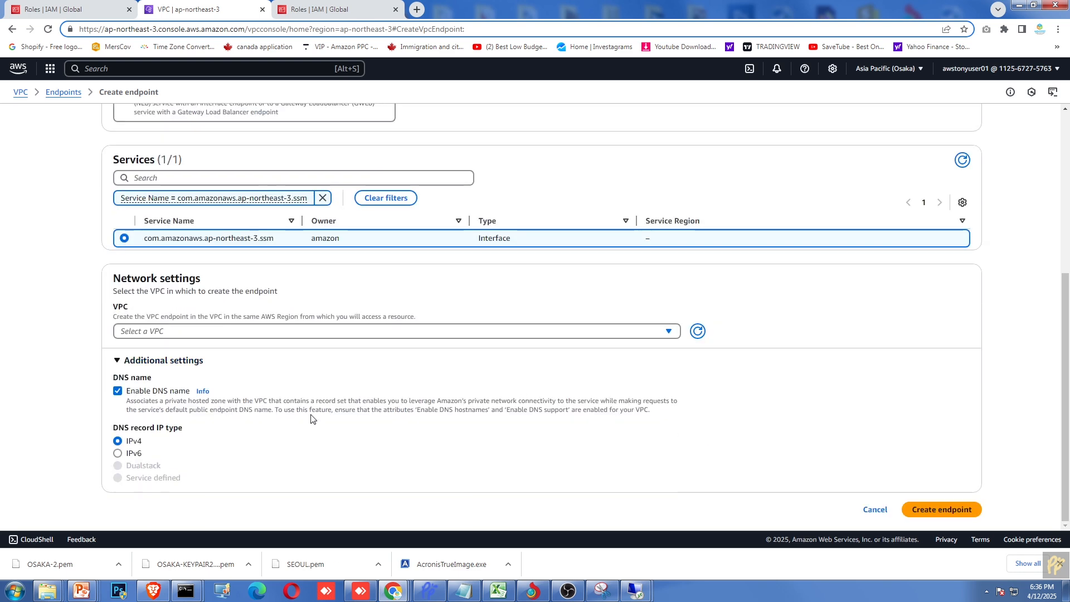
left_click(185, 333)
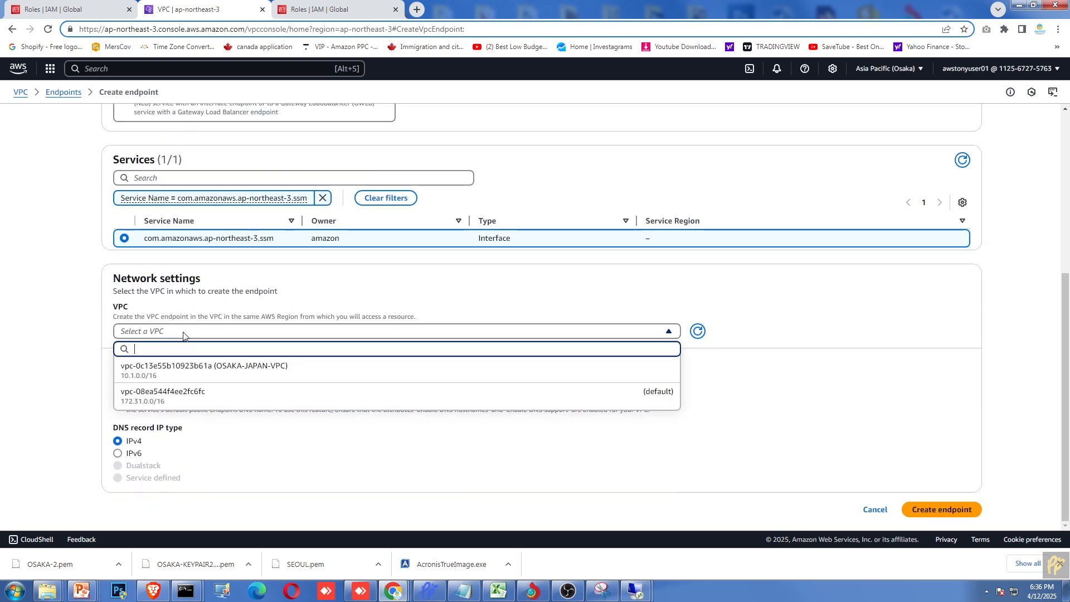
left_click(189, 377)
scroll(360, 449, "down", 3)
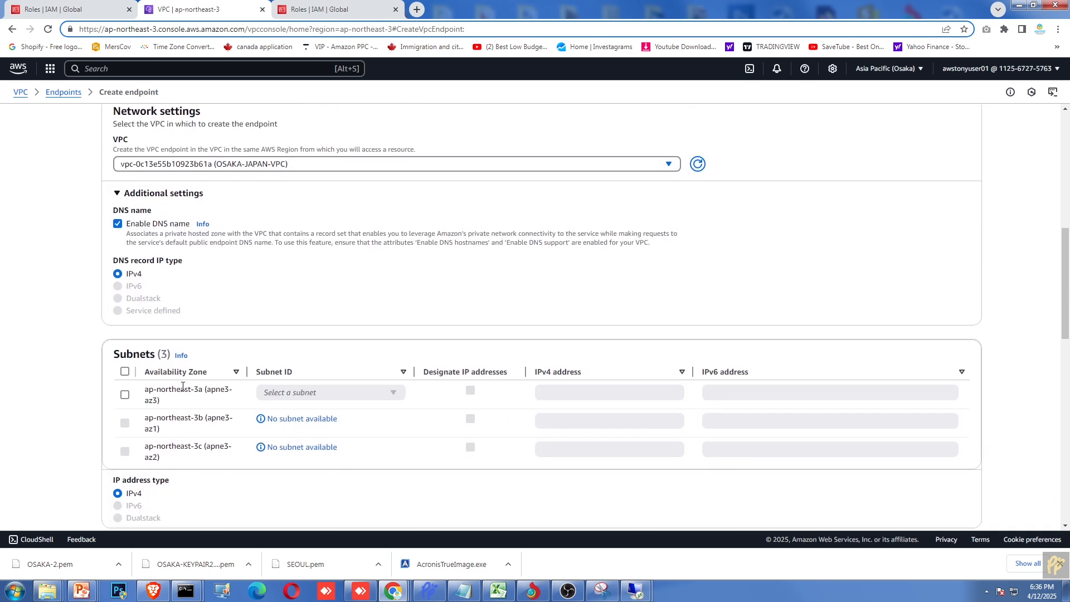
left_click(126, 395)
left_click(316, 397)
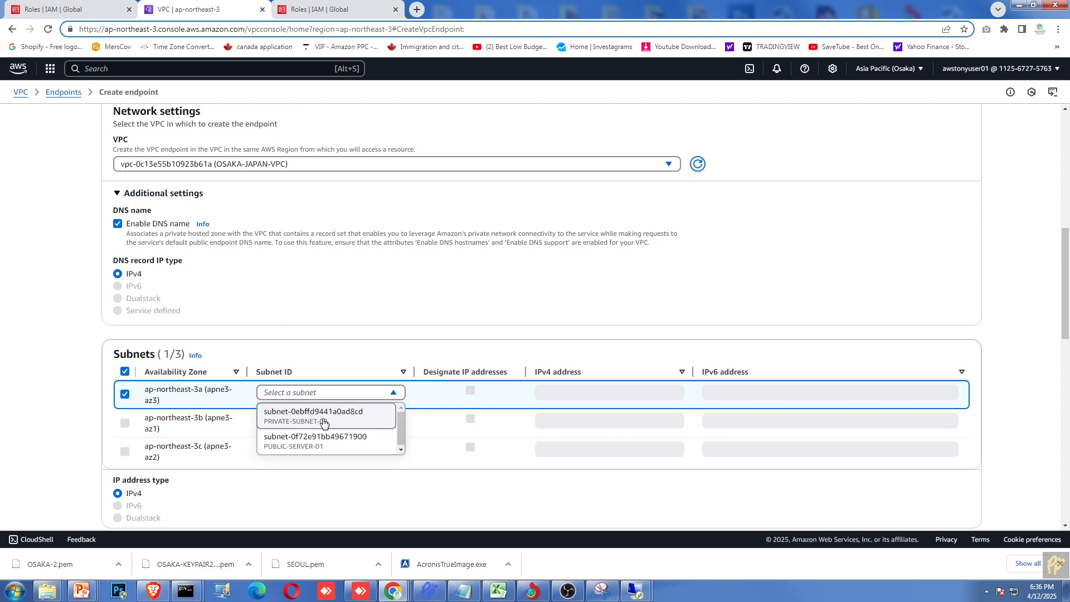
left_click(323, 418)
Step: Assign OSAKA-SECURITY-GROUP to the SSM endpoint, keep the full access policy, and create the endpoint
scroll(691, 300, "down", 7)
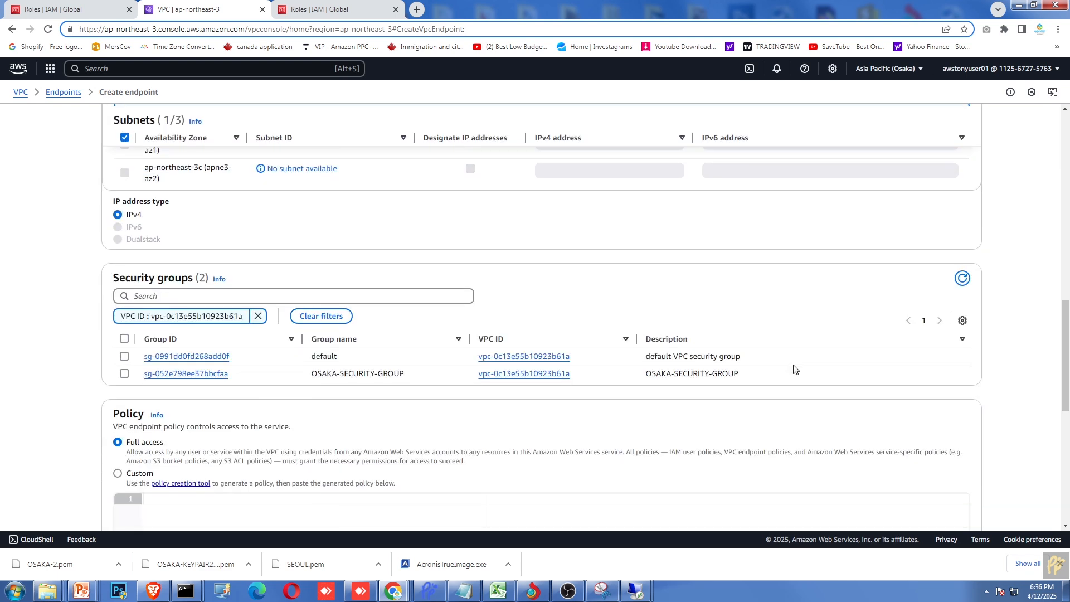
scroll(325, 350, "up", 3)
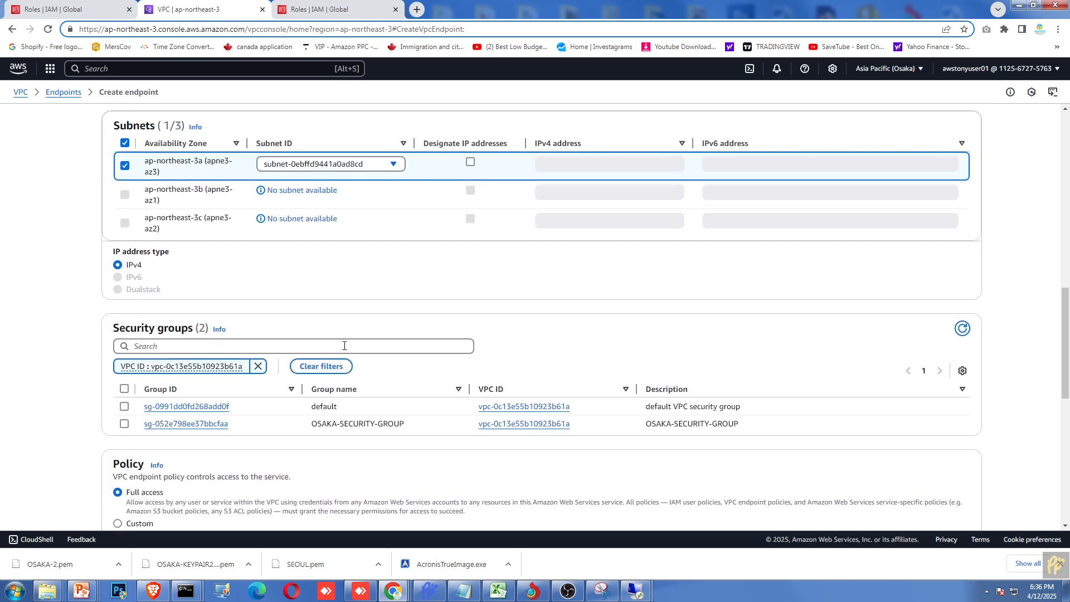
left_click(123, 430)
scroll(1032, 407, "down", 10)
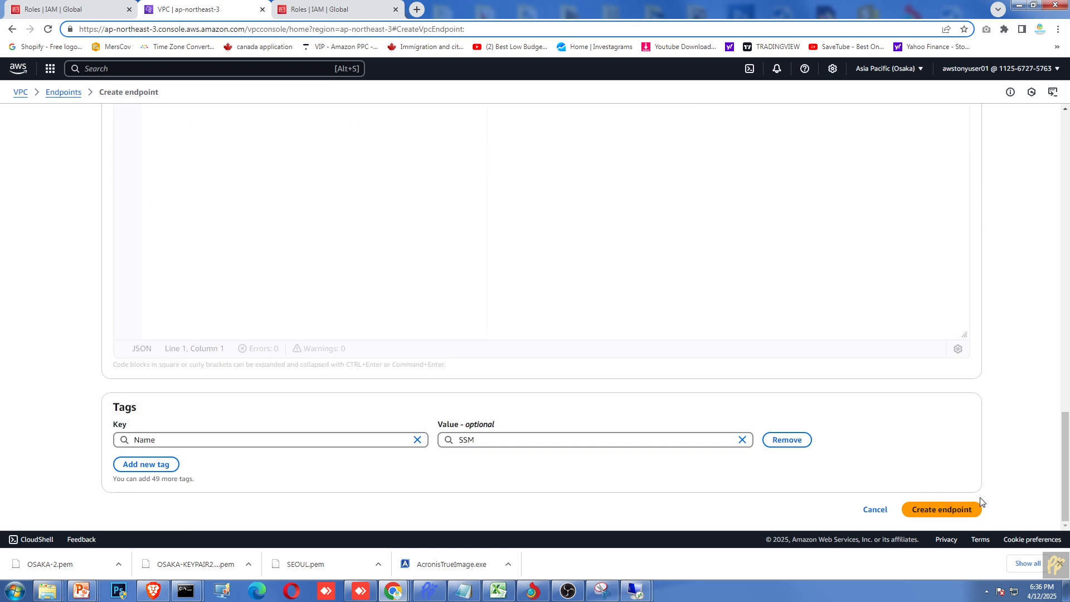
left_click(953, 512)
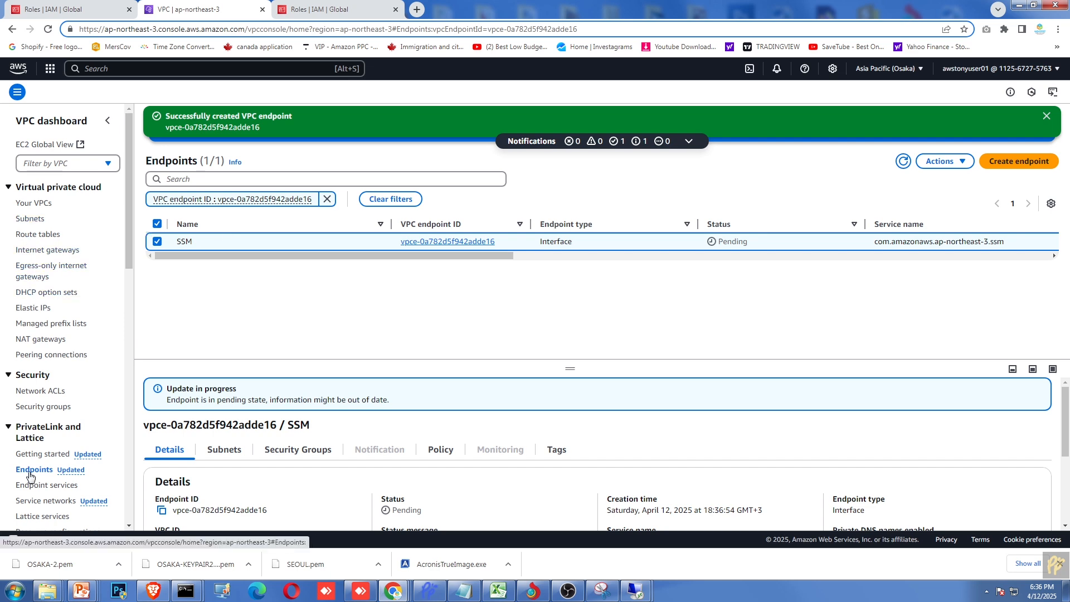
Step: Start creating another VPC endpoint and give it the name tag OSAKA-EC2MESSAGES
left_click(1019, 161)
left_click(147, 210)
type("OSAKA-EC2MESSAGES")
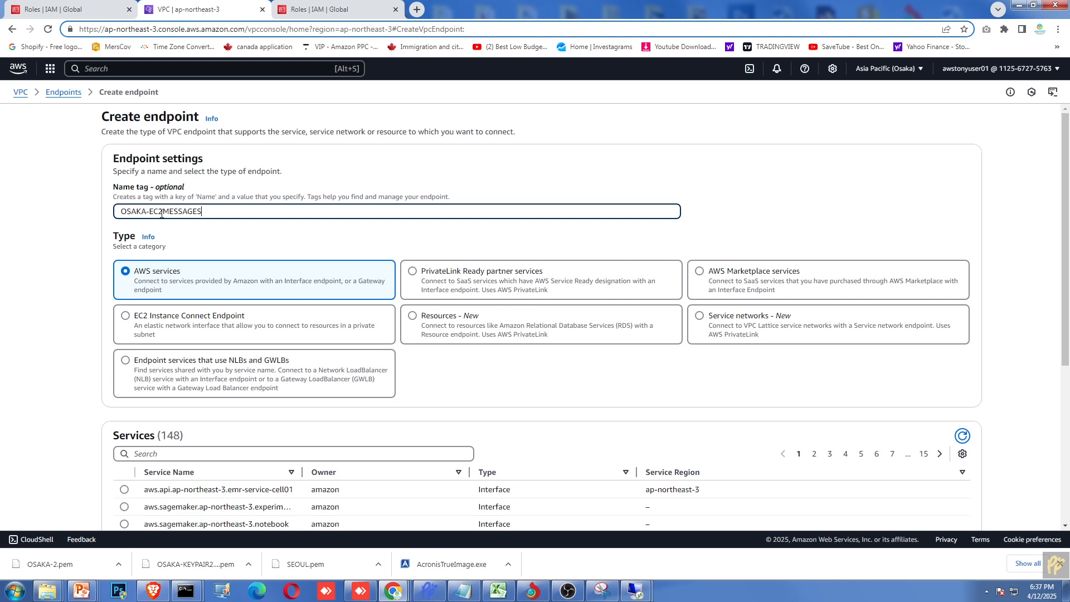
Step: Filter the endpoint services by EC2MESSAGES and select com.amazonaws.ap-northeast-3.ec2messages
scroll(193, 432, "down", 1)
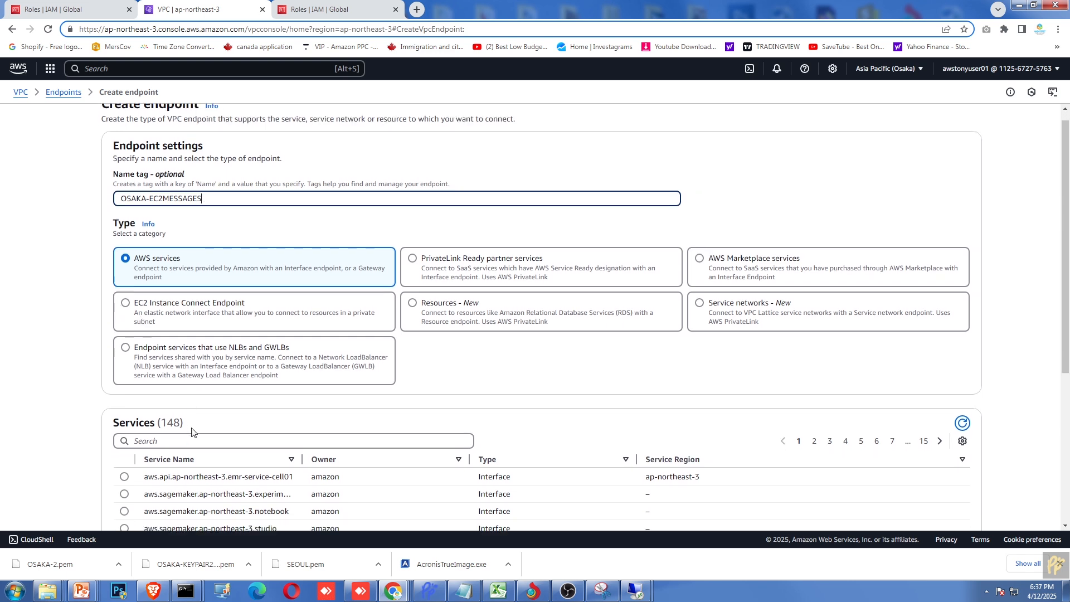
left_click(217, 398)
type("EC2W")
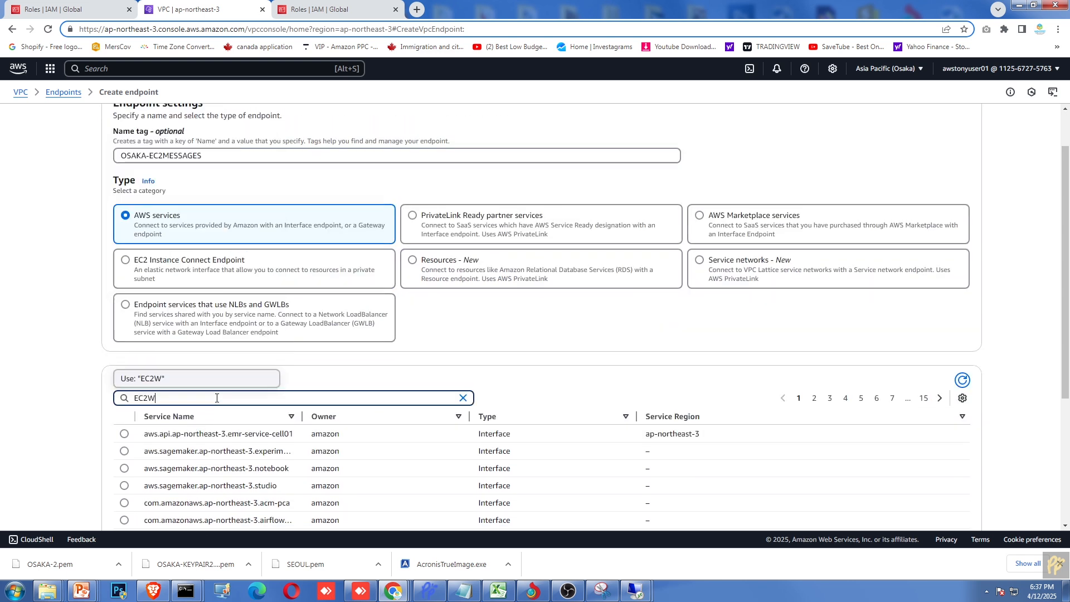
key("BackSpace")
type("MESSAGE")
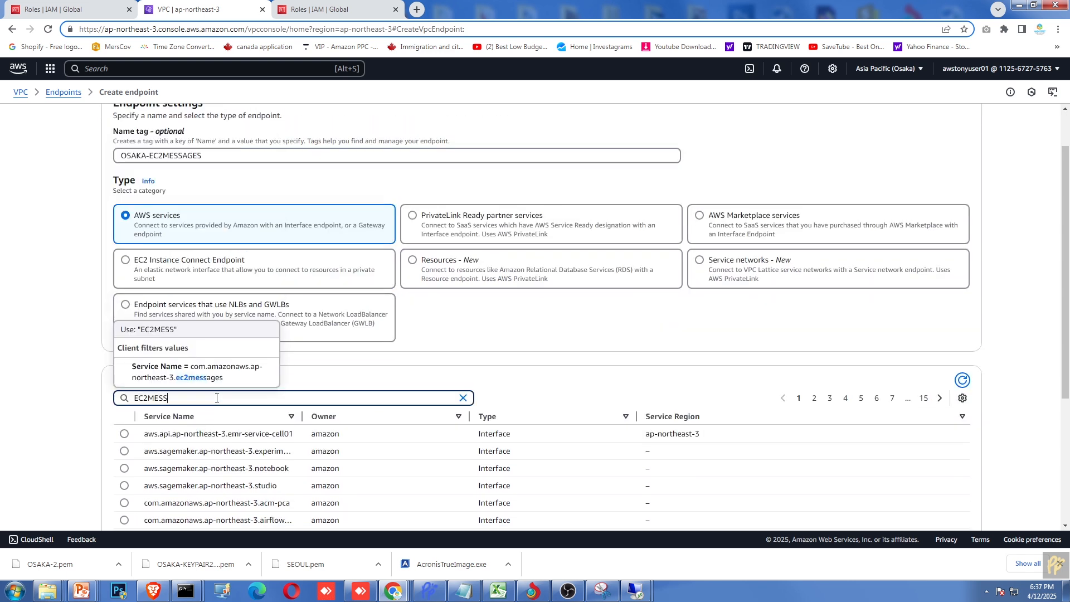
left_click(211, 369)
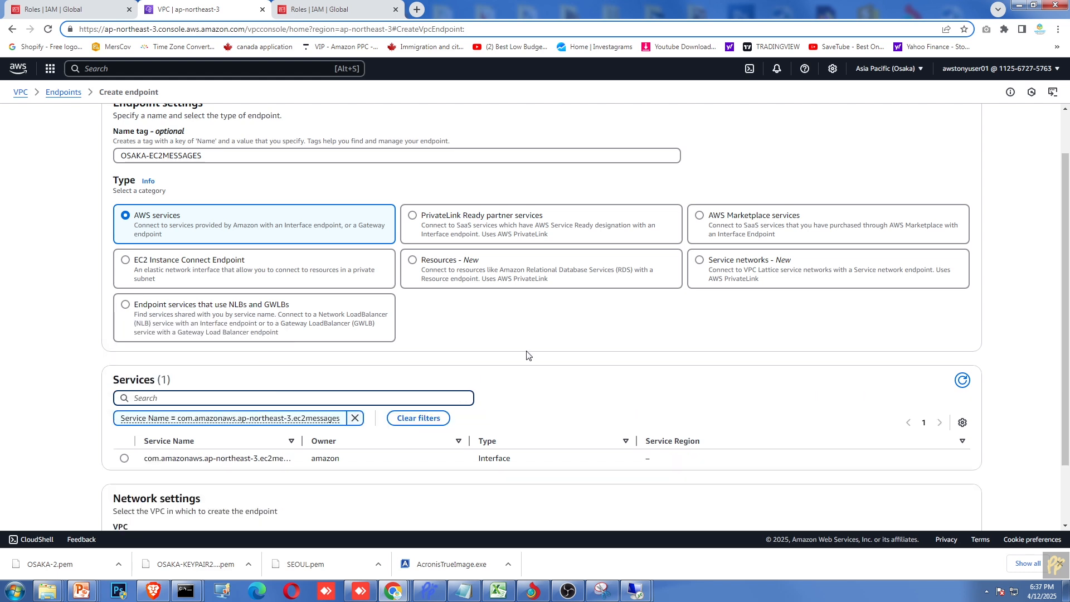
scroll(528, 356, "down", 2)
left_click(123, 383)
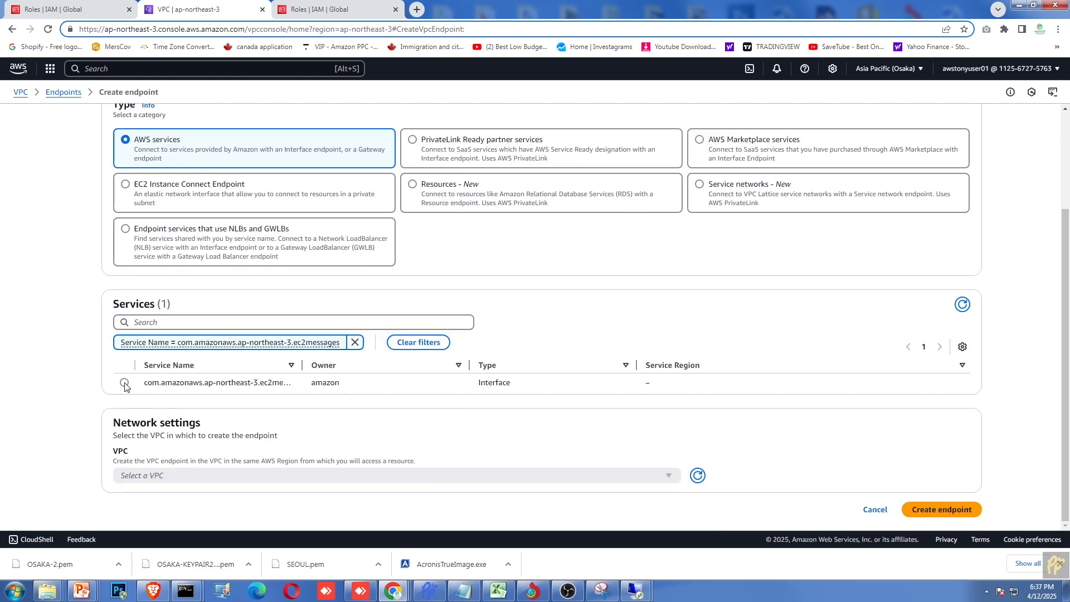
Step: Place the EC2 messages endpoint in OSAKA-JAPAN-VPC, using PRIVATE-SUBNET-02 in availability zone ap-northeast-3a
scroll(250, 379, "down", 3)
left_click(230, 331)
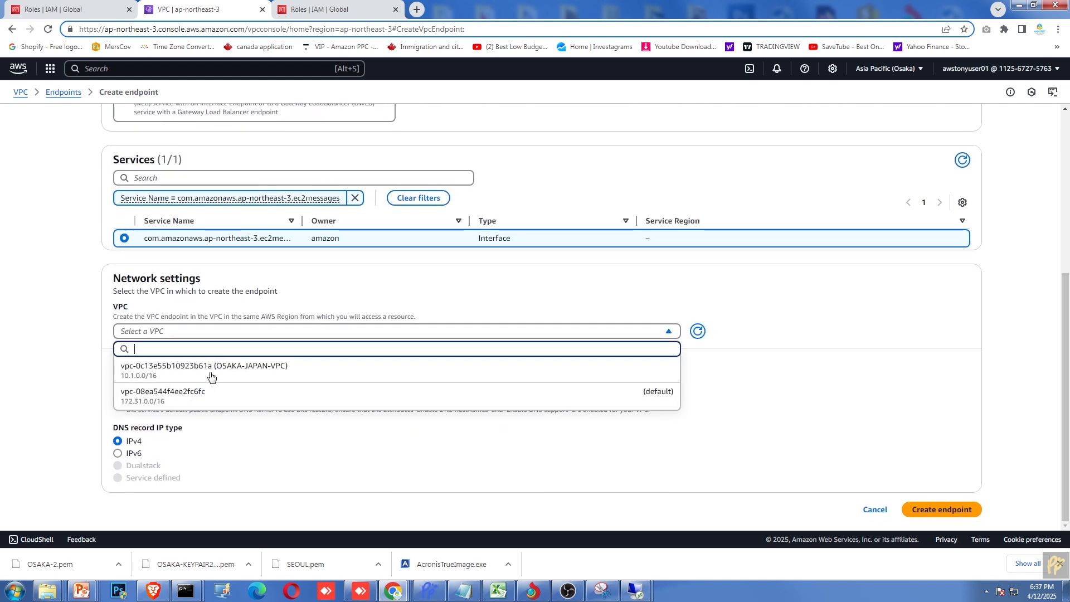
left_click(209, 369)
scroll(339, 441, "down", 3)
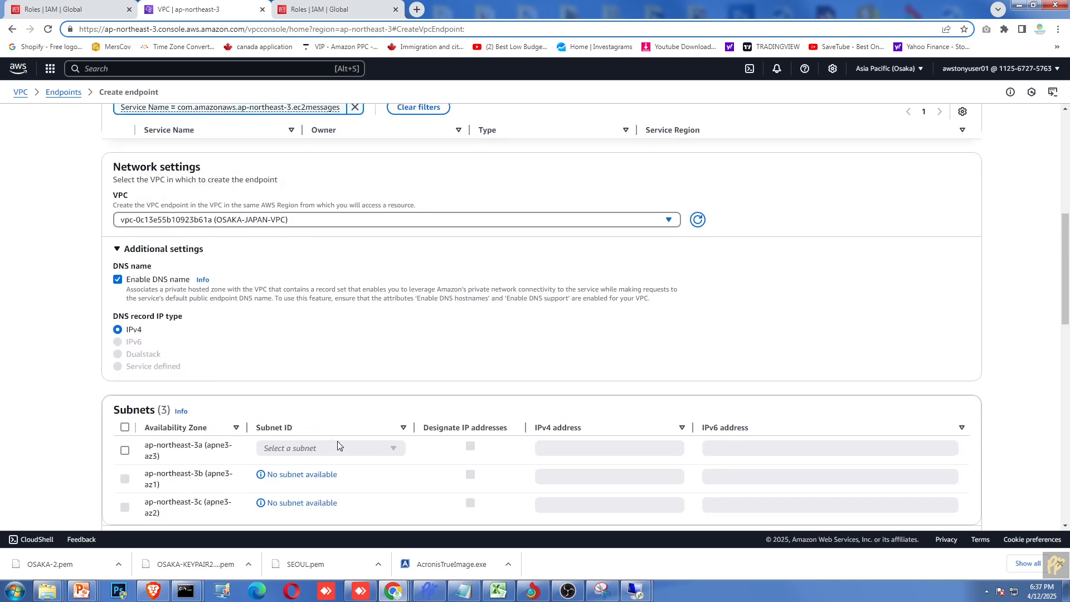
left_click(125, 395)
left_click(323, 393)
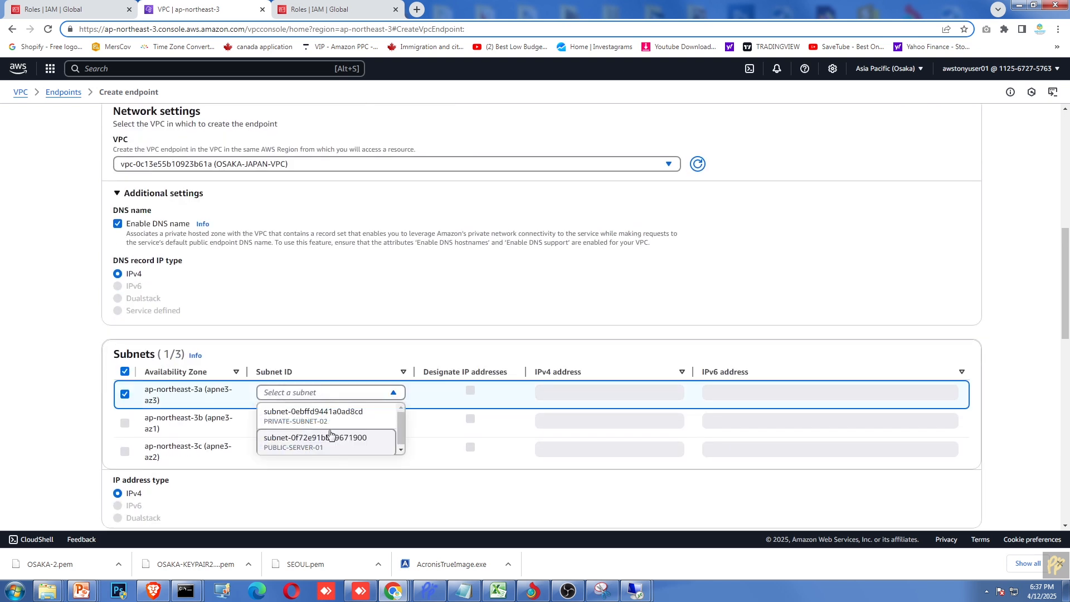
left_click(331, 416)
Step: Assign OSAKA-SECURITY-GROUP to the OSAKA-EC2MESSAGES endpoint and create the endpoint
scroll(358, 334, "down", 6)
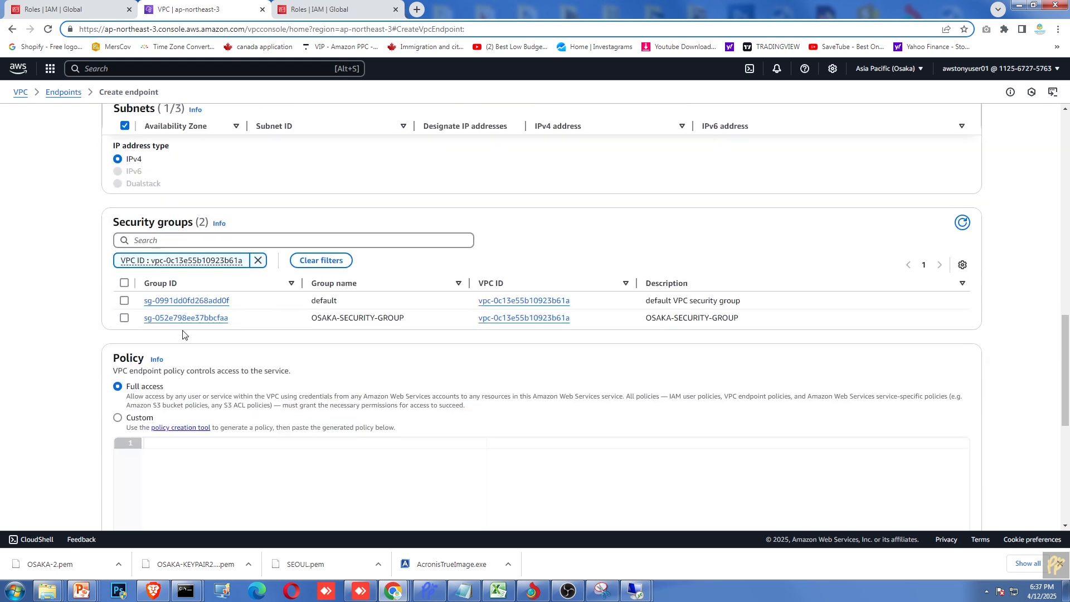
left_click(124, 318)
scroll(877, 413, "down", 5)
scroll(1013, 480, "down", 2)
left_click(946, 511)
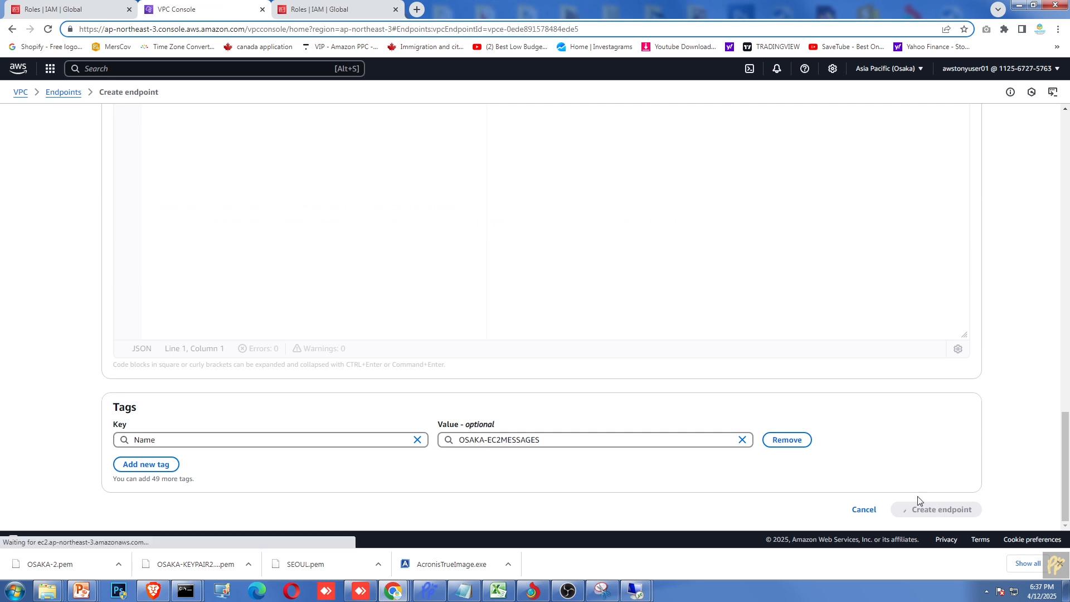
Step: Start creating a third VPC endpoint and give it the name tag OSAKA-SSMMESSAGE
left_click(1021, 166)
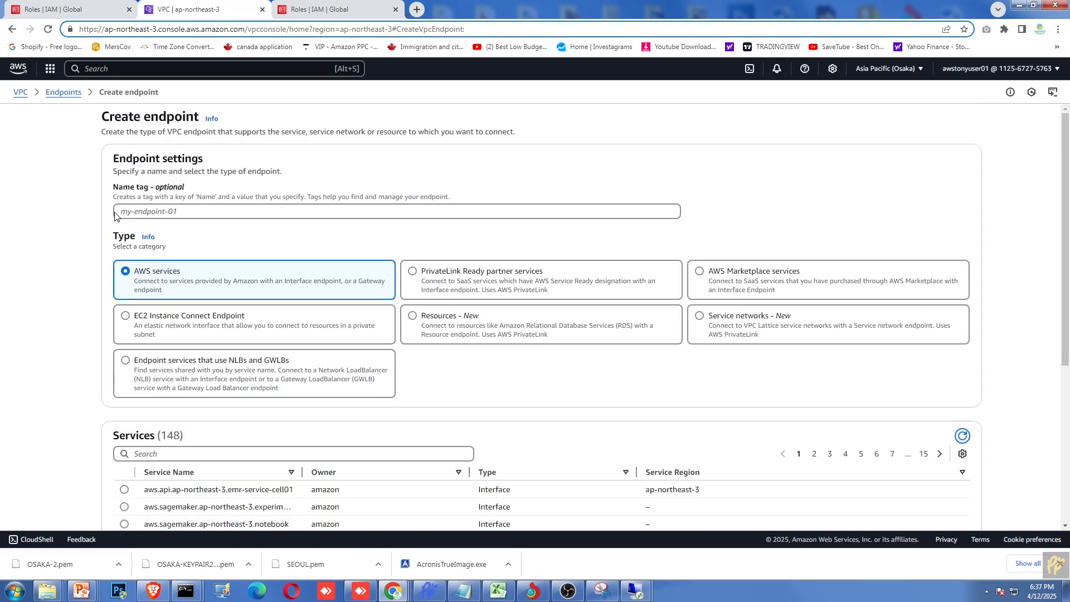
left_click(150, 211)
type("OSAKA-SSMMESSAGE")
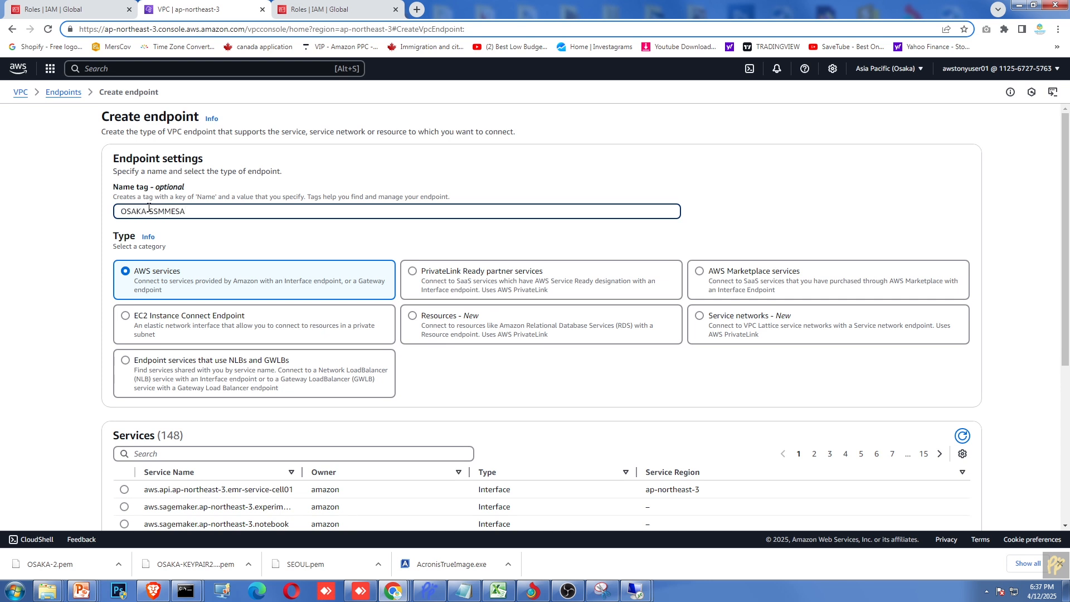
Step: Filter the endpoint services by SSMMESSAGES and select com.amazonaws.ap-northeast-3.ssmmessages
left_click(143, 453)
type("SSMESSAGES")
double_click(192, 456)
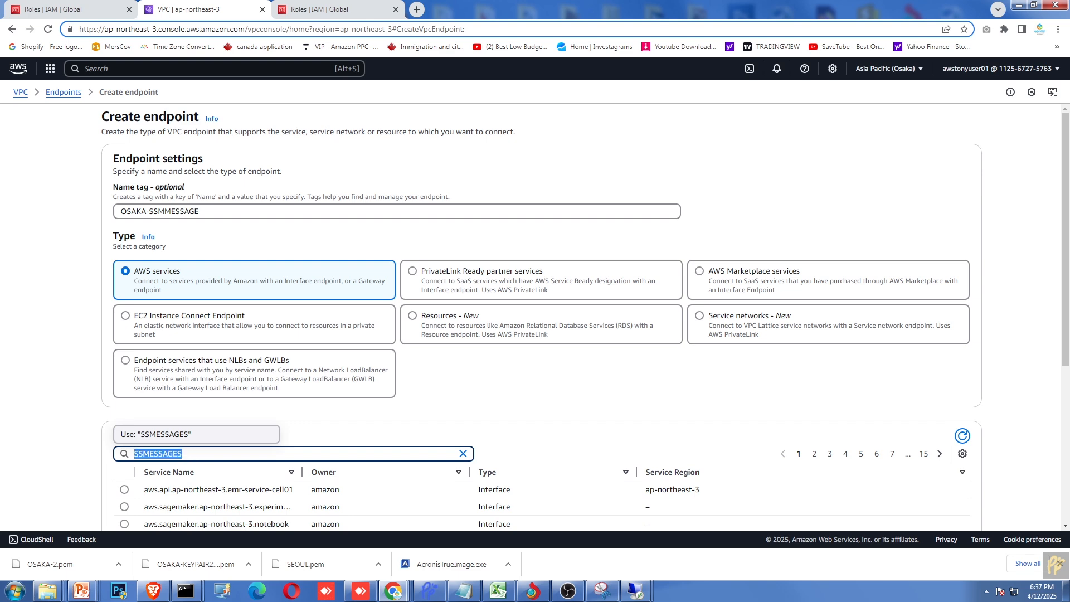
type("SSMMESS")
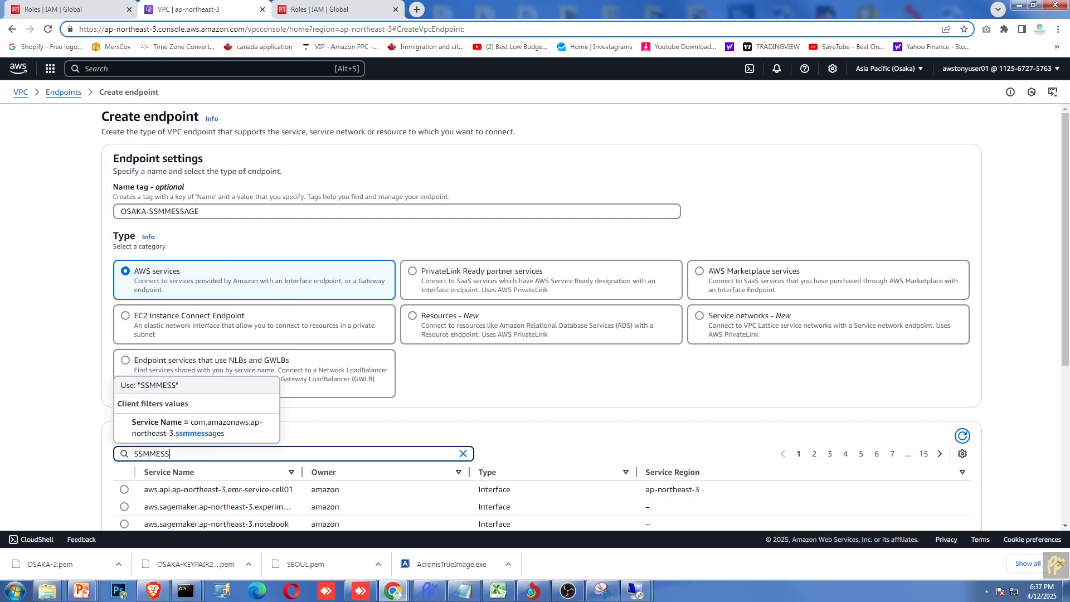
left_click(206, 428)
scroll(561, 455, "down", 3)
left_click(124, 383)
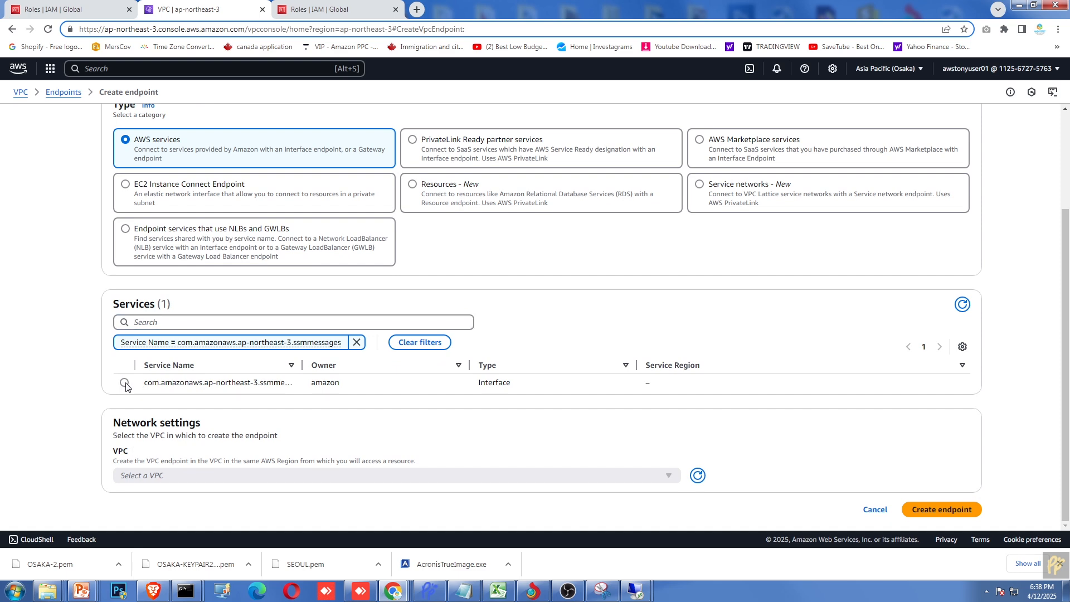
Step: Place the SSM messages endpoint in OSAKA-JAPAN-VPC, using PRIVATE-SUBNET-02 in availability zone ap-northeast-3a
scroll(377, 429, "down", 3)
left_click(199, 331)
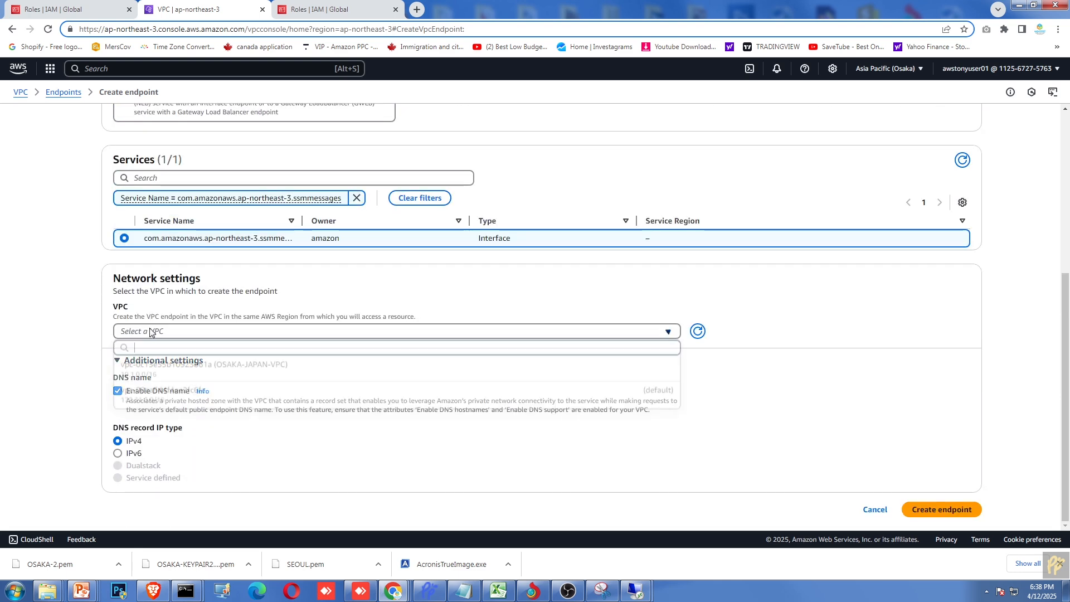
left_click(201, 375)
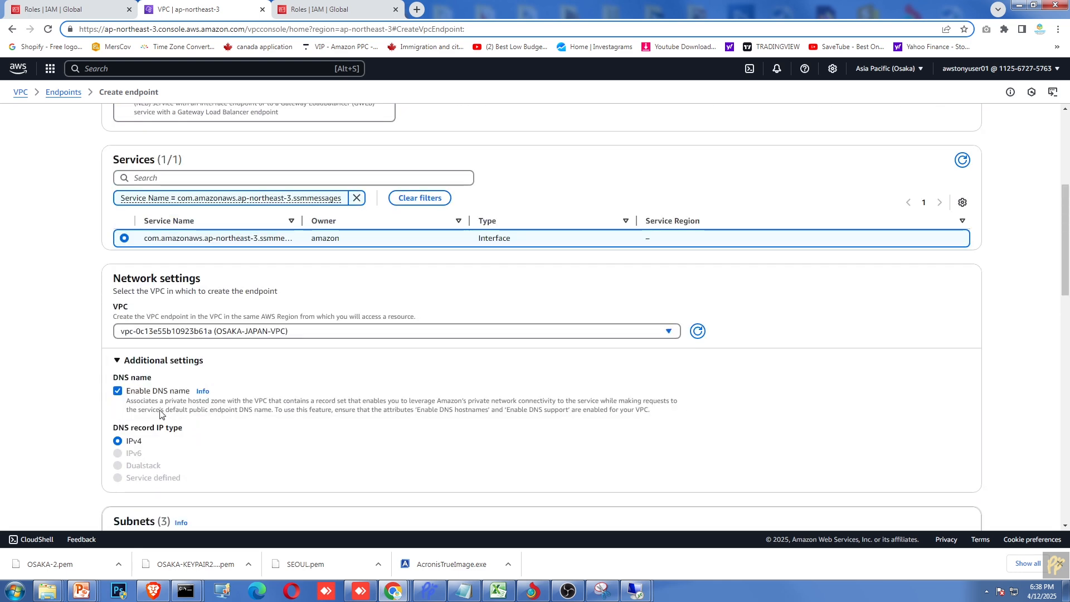
scroll(298, 446, "down", 4)
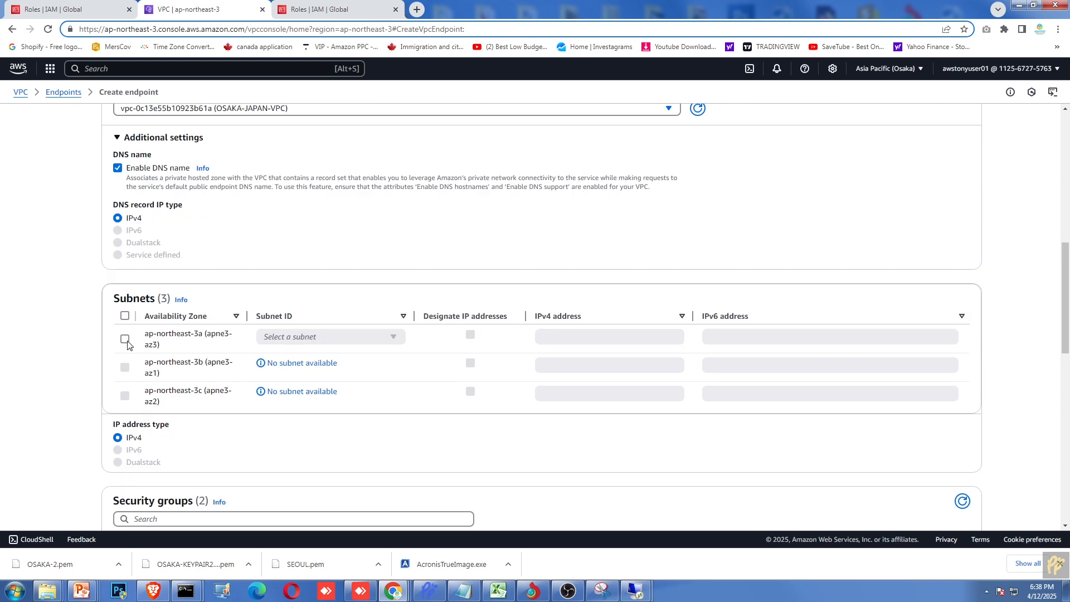
left_click(125, 339)
left_click(324, 337)
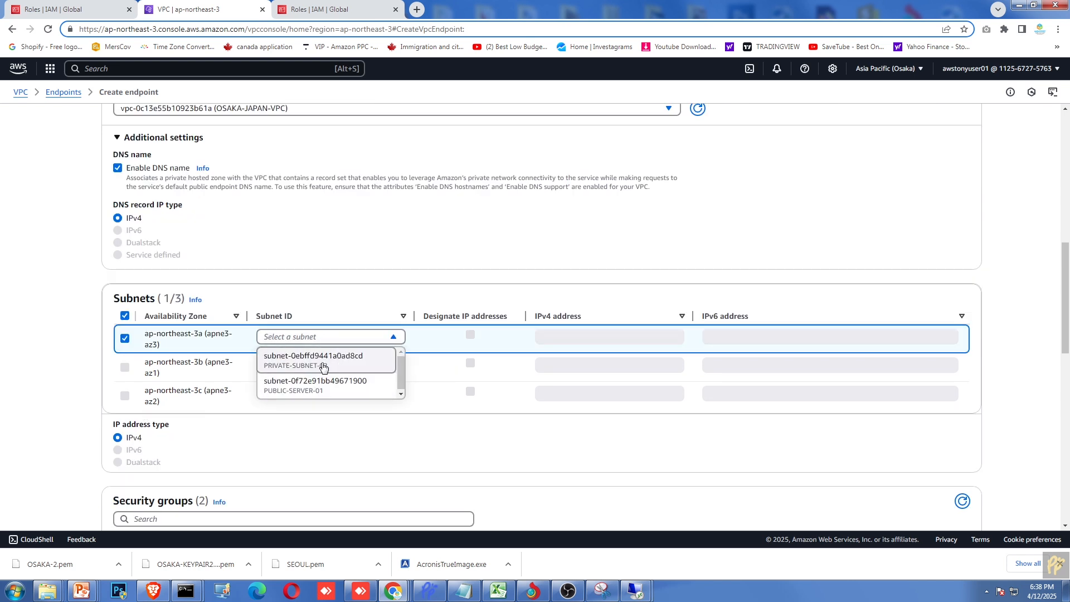
left_click(324, 362)
Step: Assign OSAKA-SECURITY-GROUP to the OSAKA-SSMMESSAGE endpoint and create the endpoint
scroll(301, 445, "down", 5)
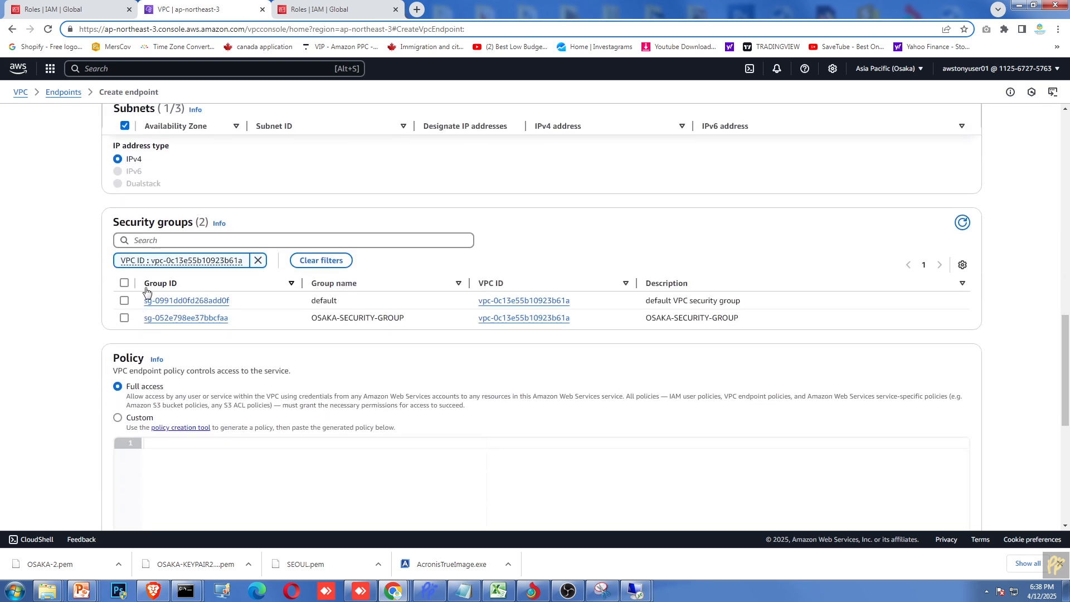
left_click(124, 318)
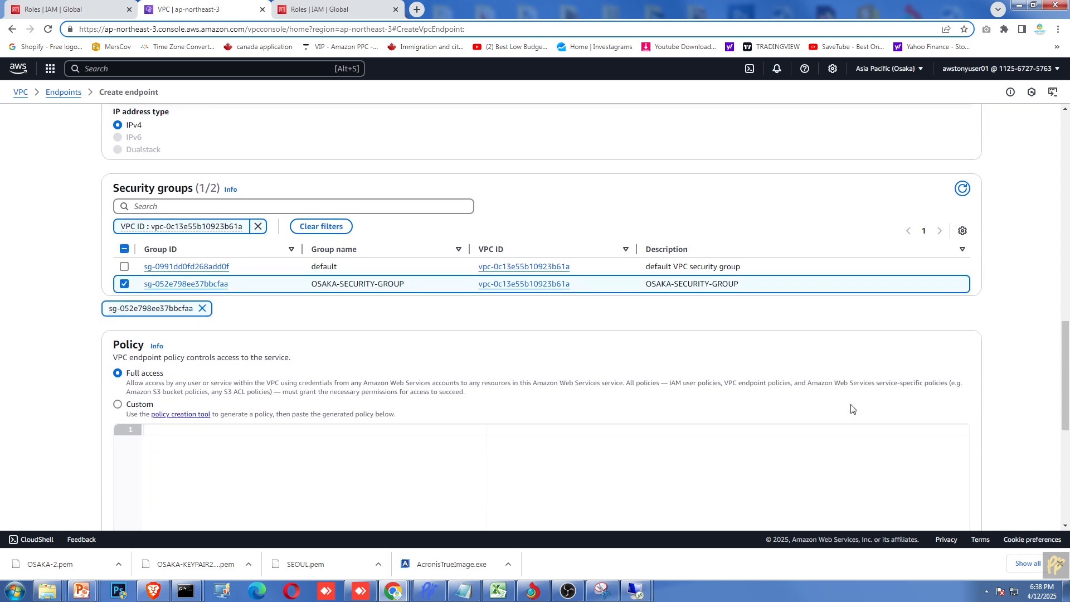
scroll(836, 406, "down", 10)
left_click(942, 505)
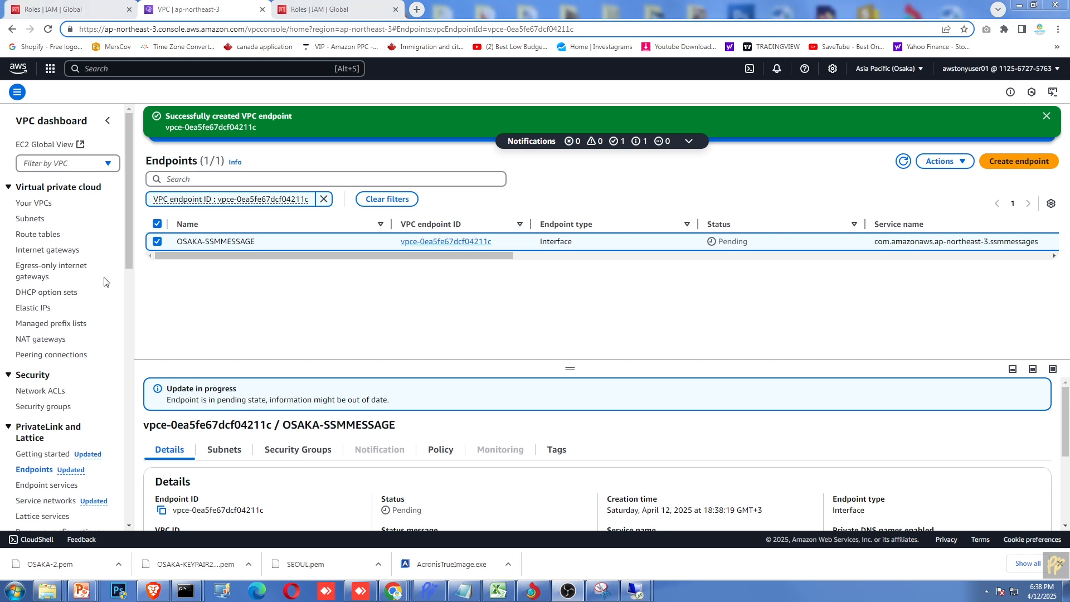
Step: Open the inbound rules of OSAKA-SECURITY-GROUP for editing
left_click(44, 409)
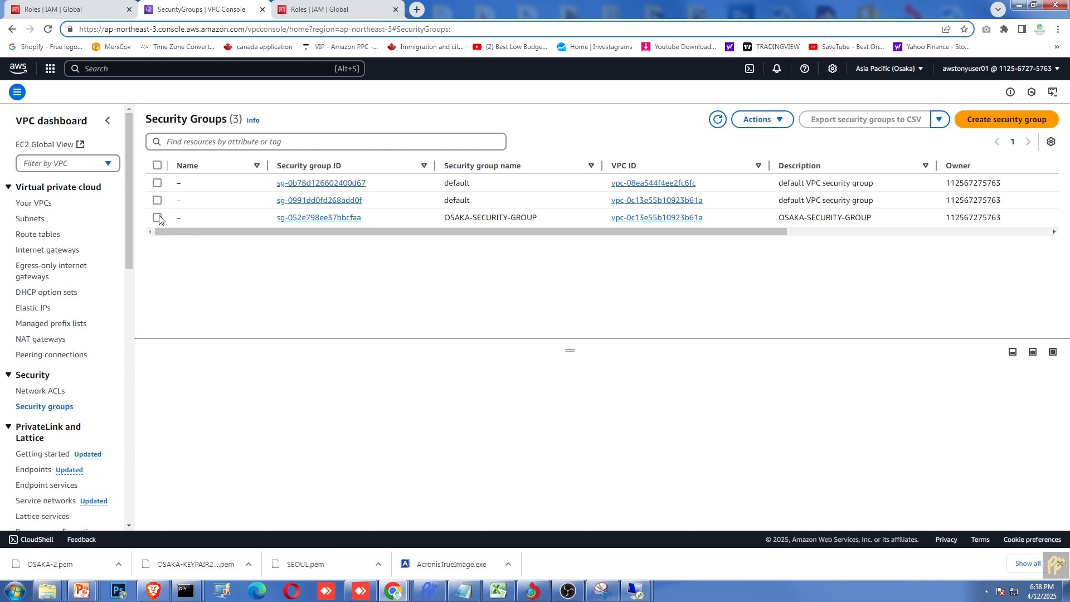
left_click(157, 218)
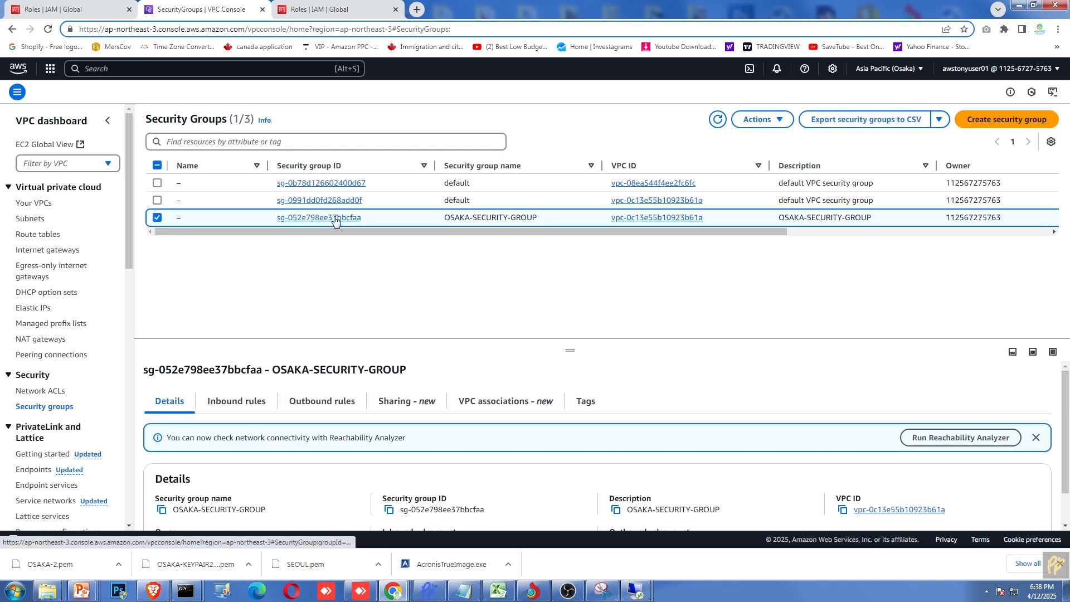
left_click(334, 217)
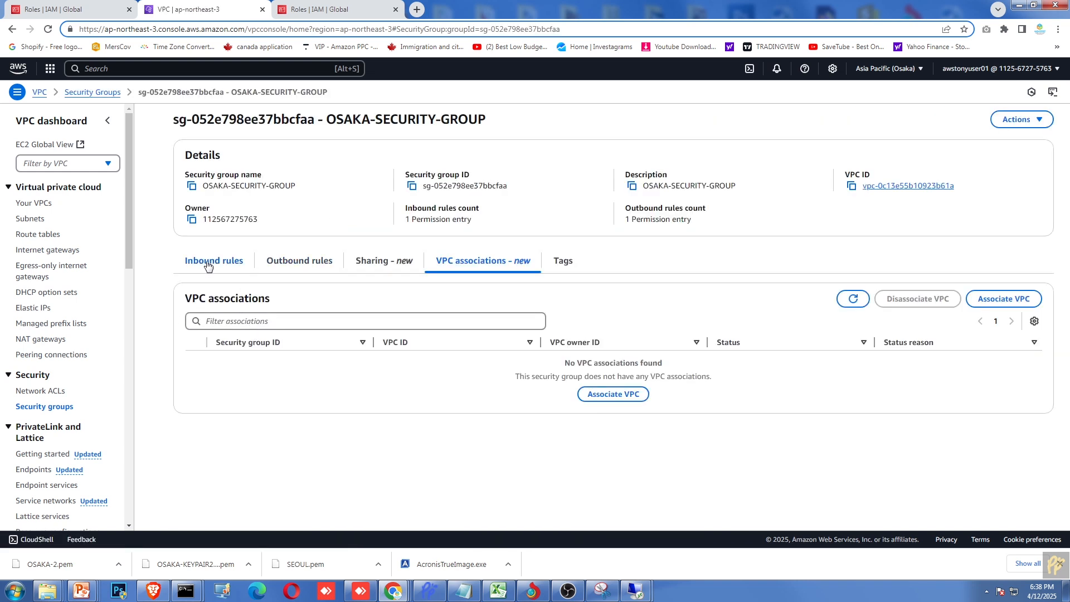
left_click(208, 262)
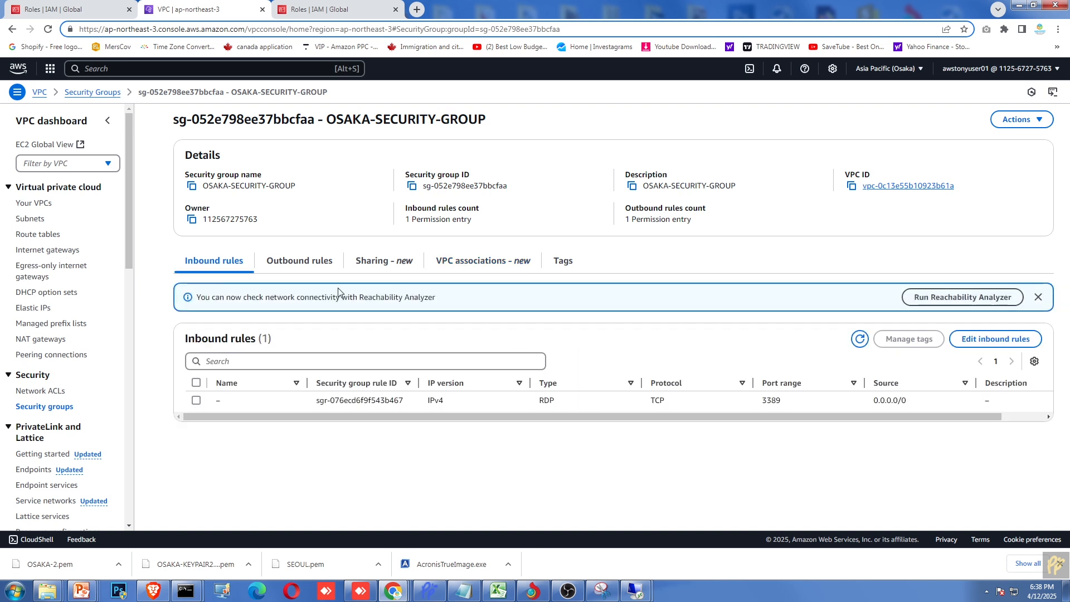
left_click(996, 339)
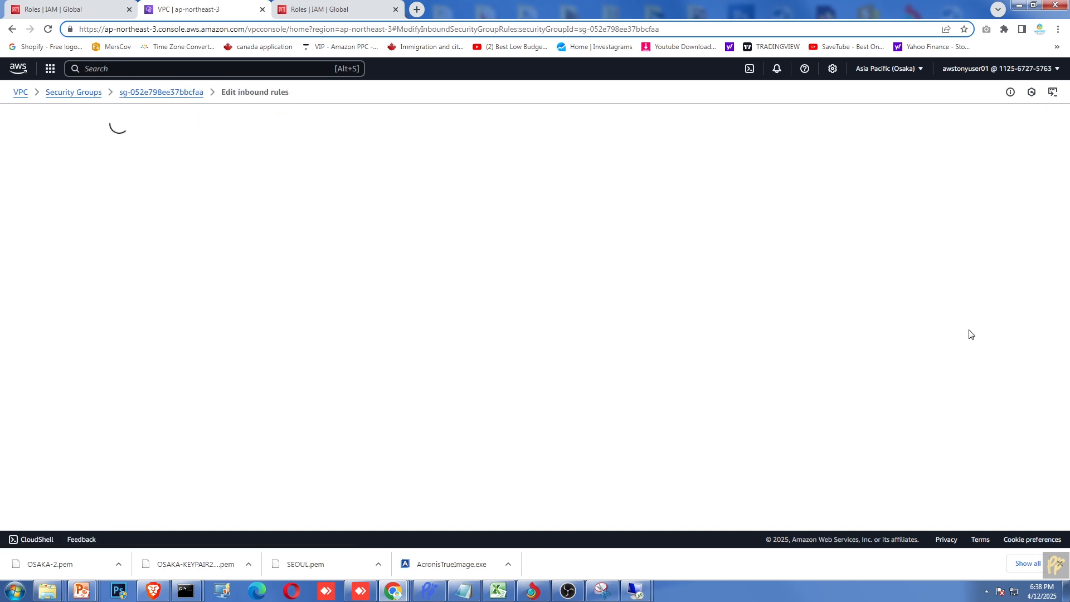
Step: Add an inbound rule allowing All traffic with OSAKA-SECURITY-GROUP itself as the source
left_click(150, 261)
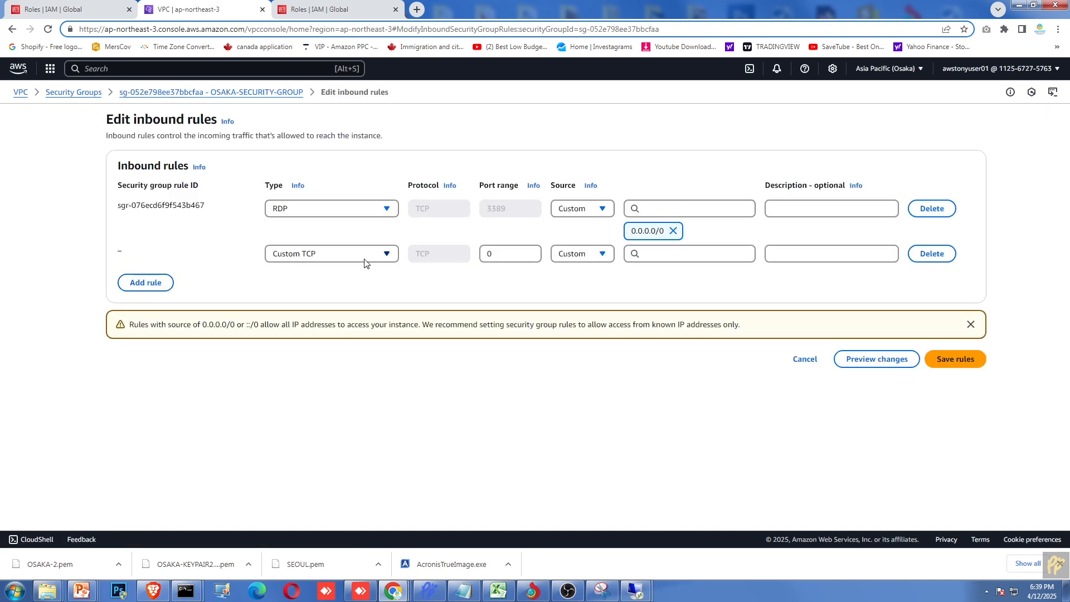
left_click(345, 257)
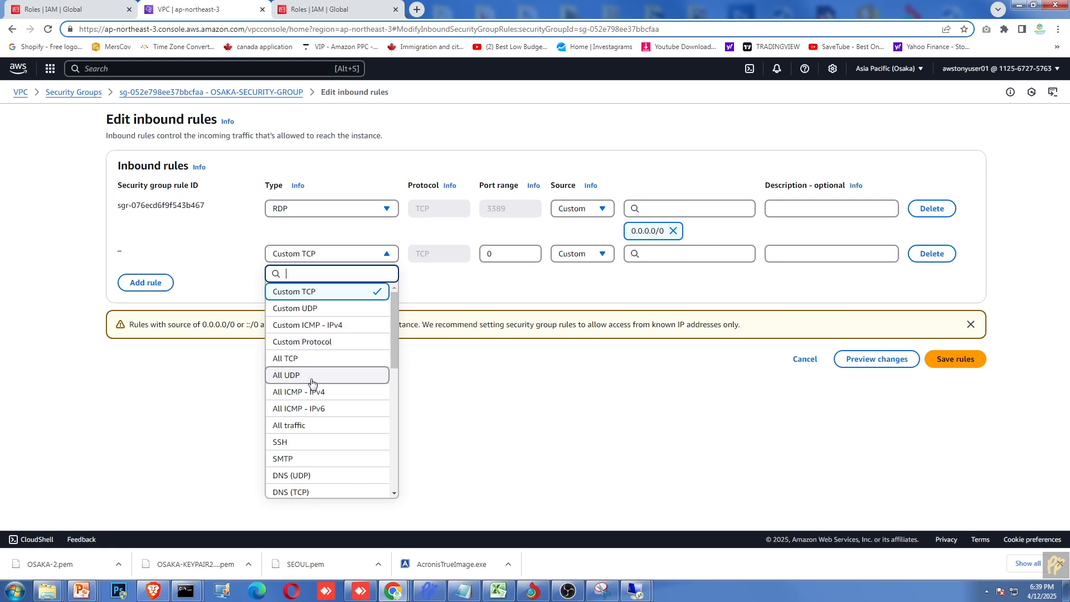
left_click(308, 425)
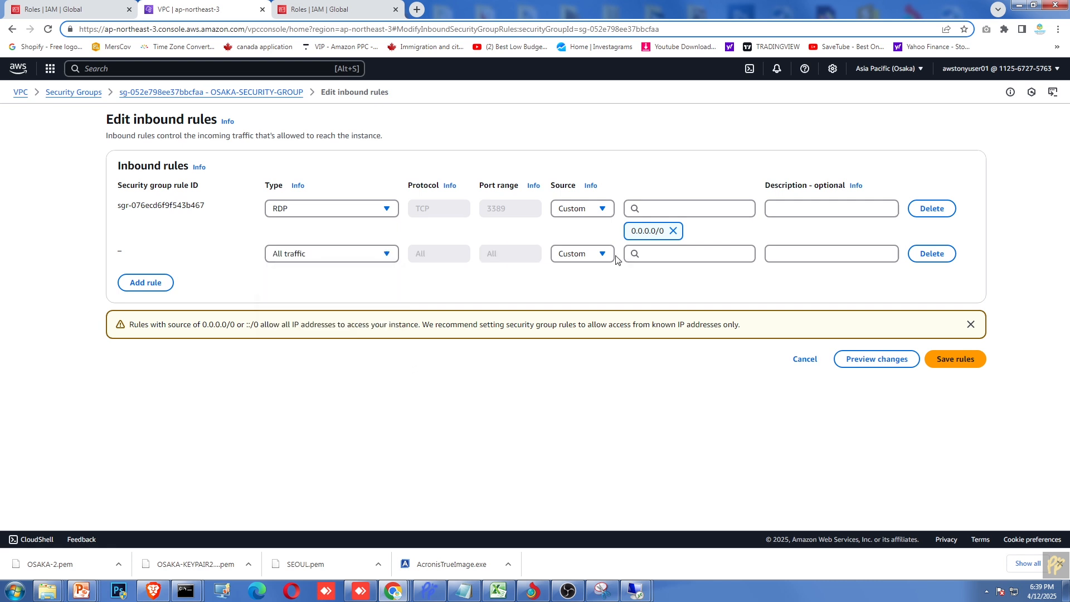
left_click(626, 255)
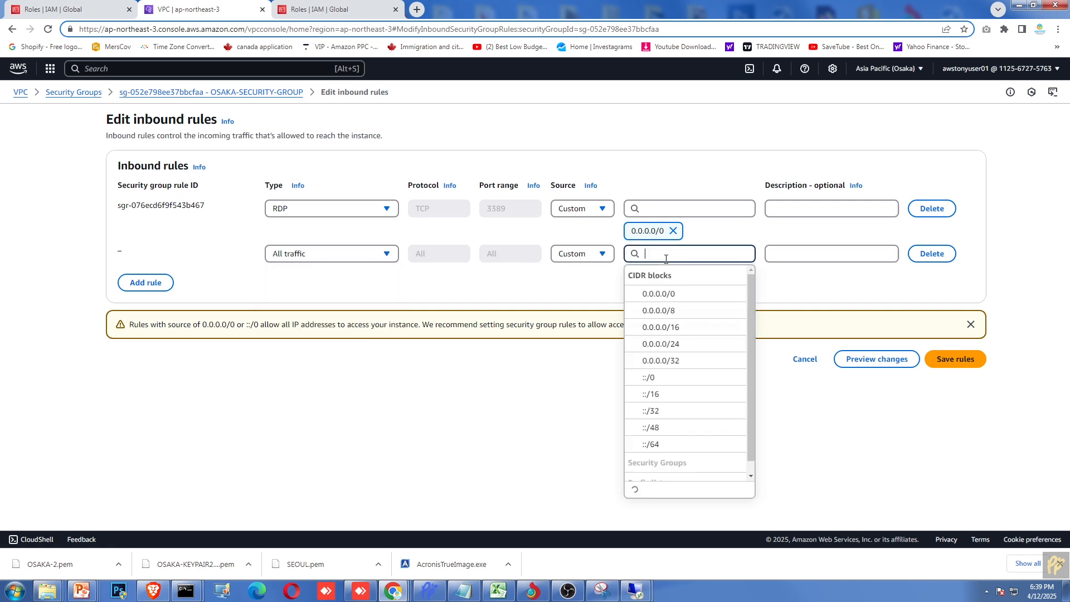
scroll(741, 430, "down", 1)
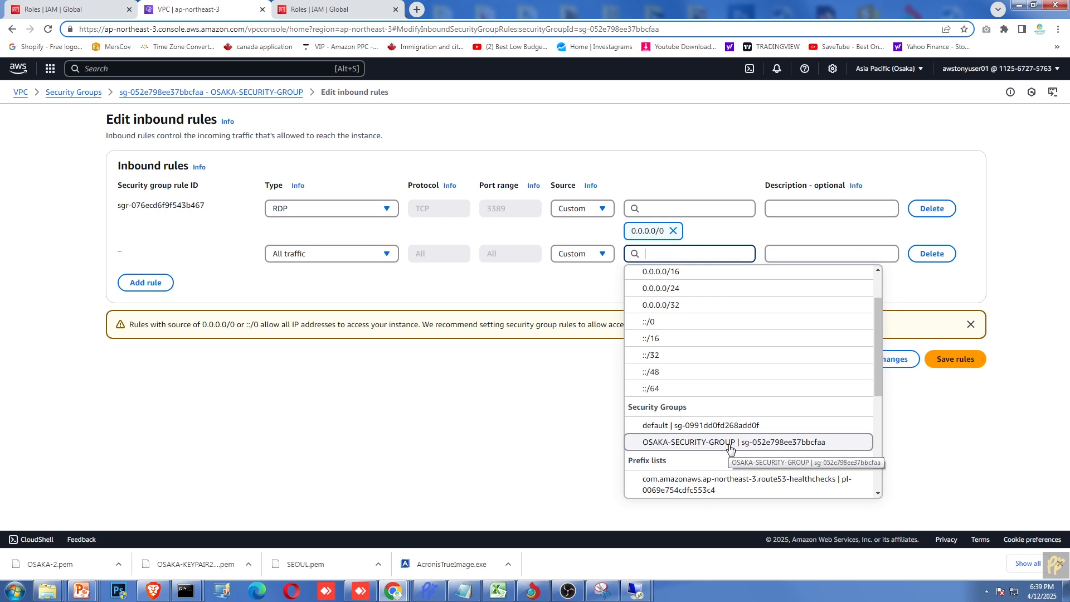
left_click(731, 443)
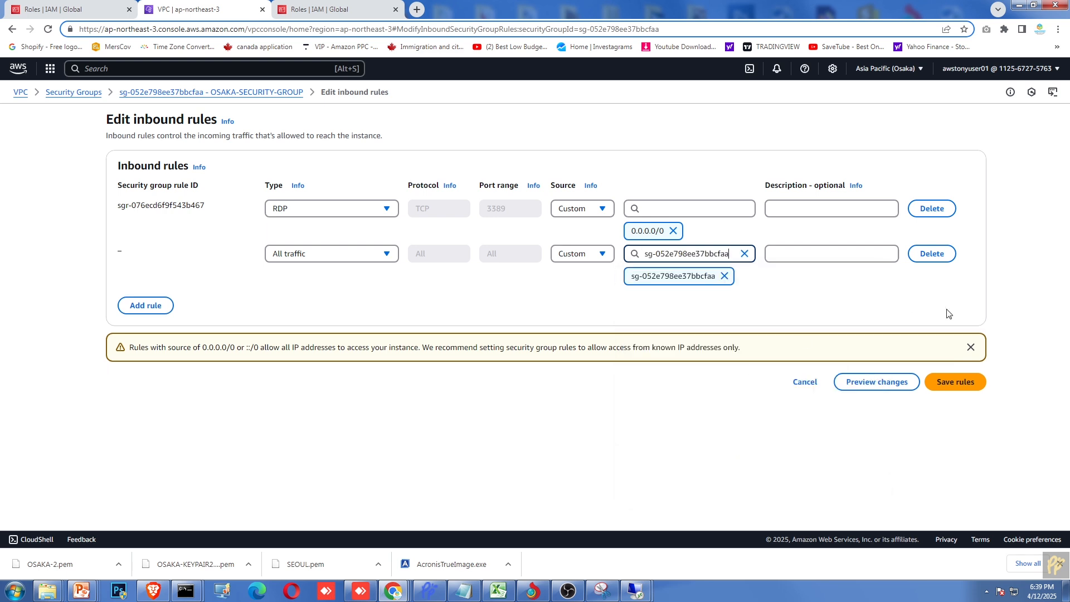
Step: Add an All ICMP - IPv4 inbound rule with OSAKA-SECURITY-GROUP as the source and save the rules
left_click(138, 311)
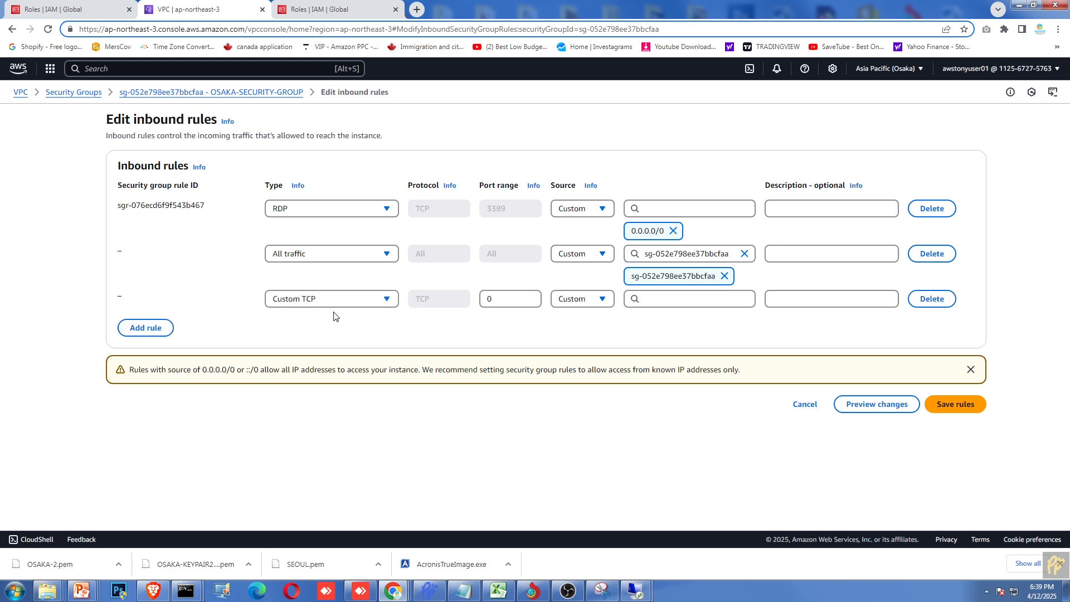
left_click(328, 299)
left_click(326, 438)
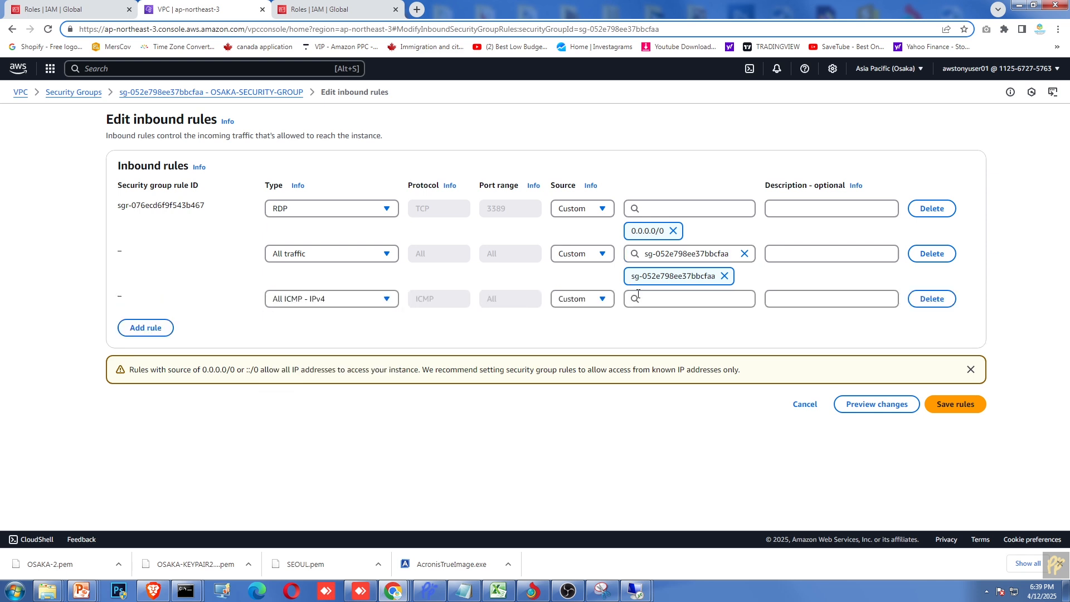
left_click(668, 304)
scroll(724, 442, "down", 3)
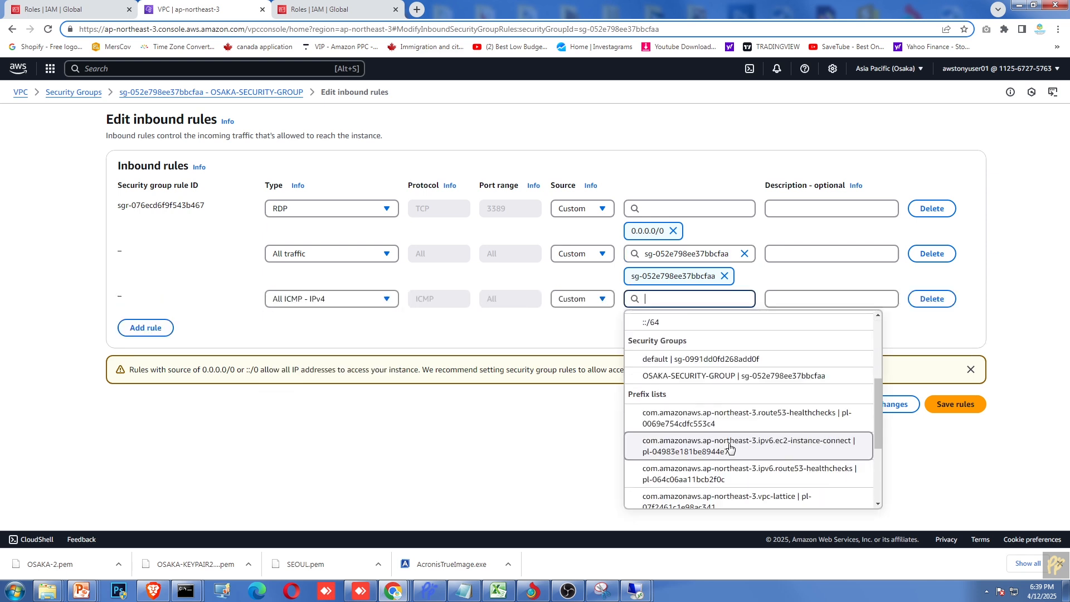
left_click(726, 375)
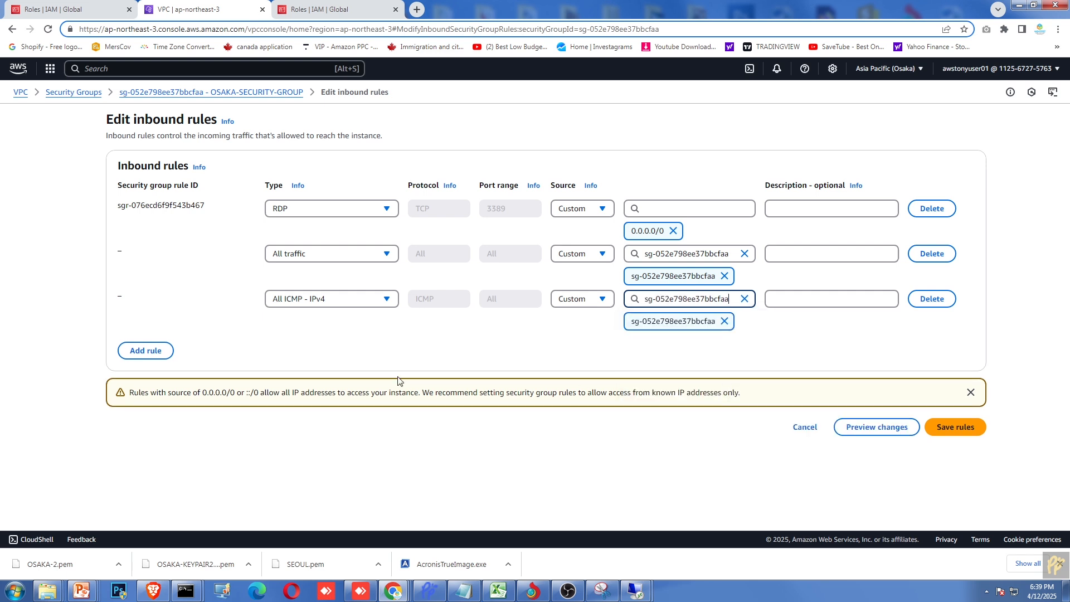
left_click(963, 432)
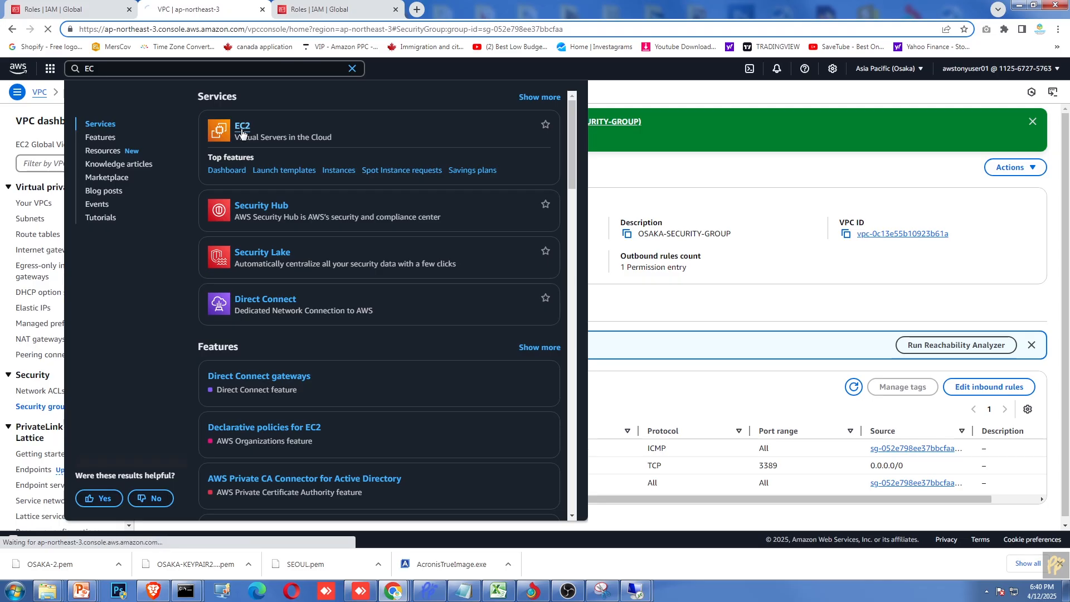
Step: Open the instance summary of OSAKA-PRIVATE-SERVER-02 in the EC2 service
left_click(241, 133)
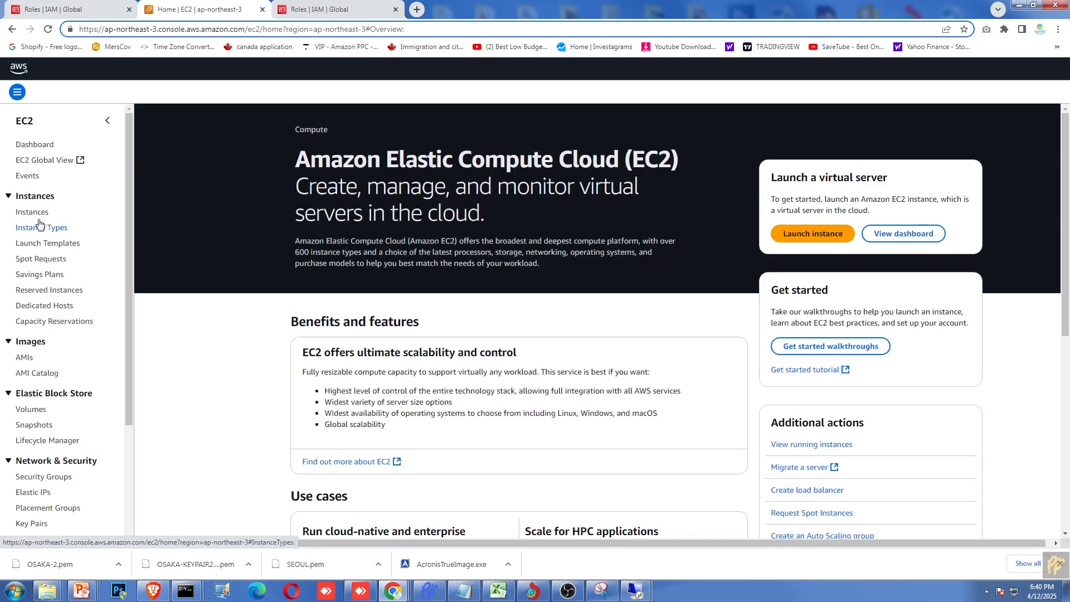
left_click(33, 213)
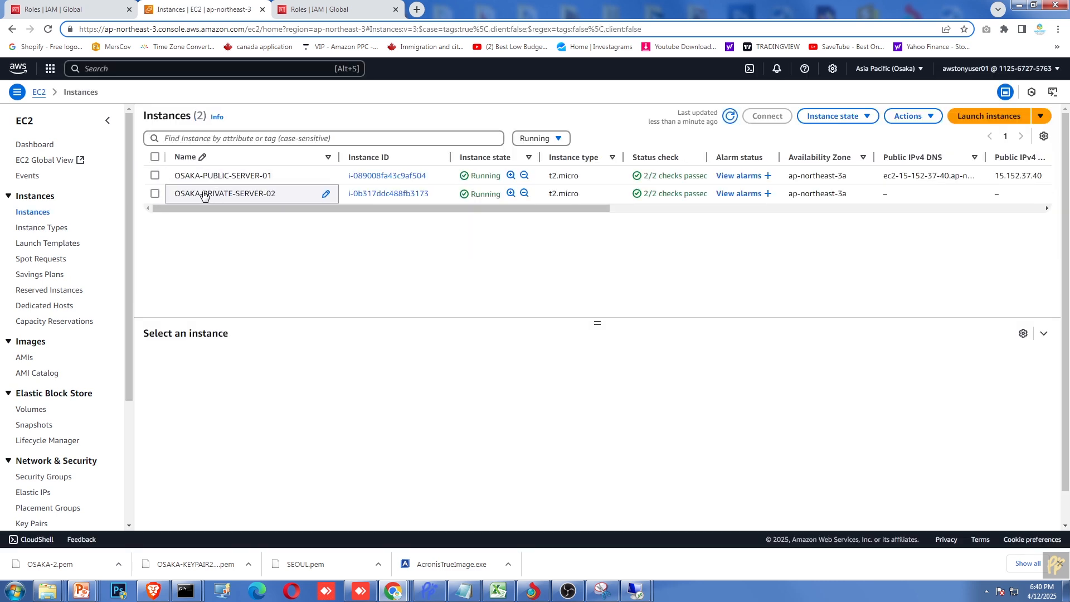
left_click(156, 194)
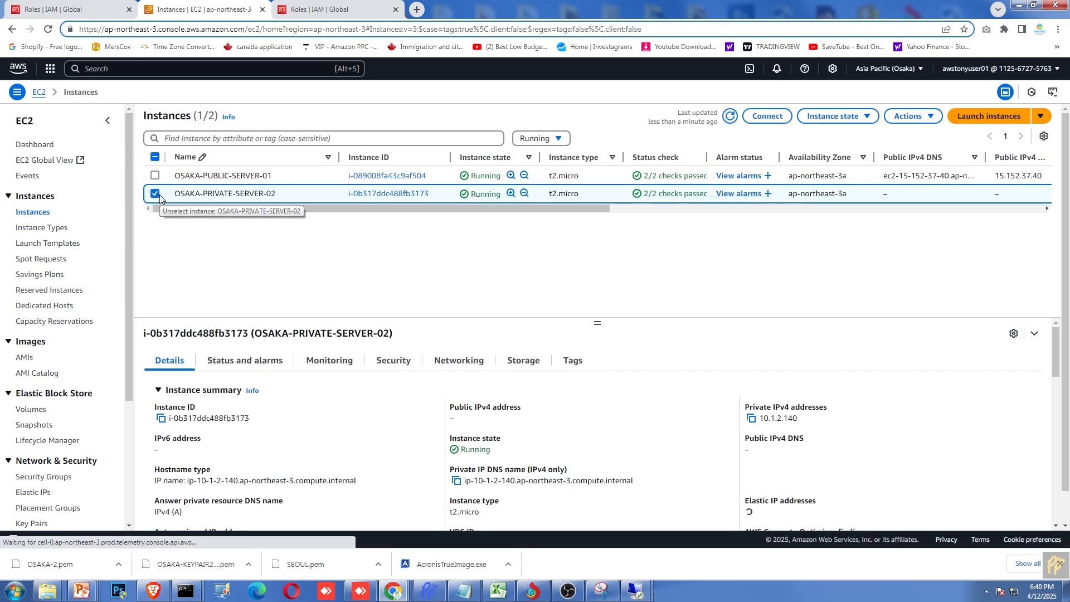
left_click(403, 200)
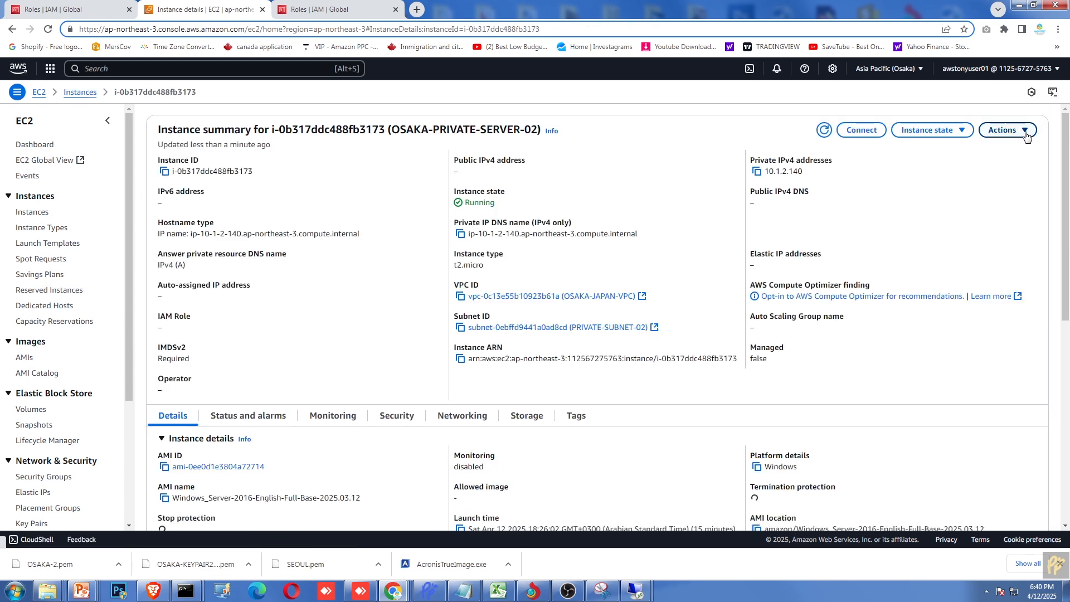
Step: Attach the IAM role OSAKA-SSM-02 to OSAKA-PRIVATE-SERVER-02
left_click(1027, 133)
mouse_move(969, 225)
left_click(839, 250)
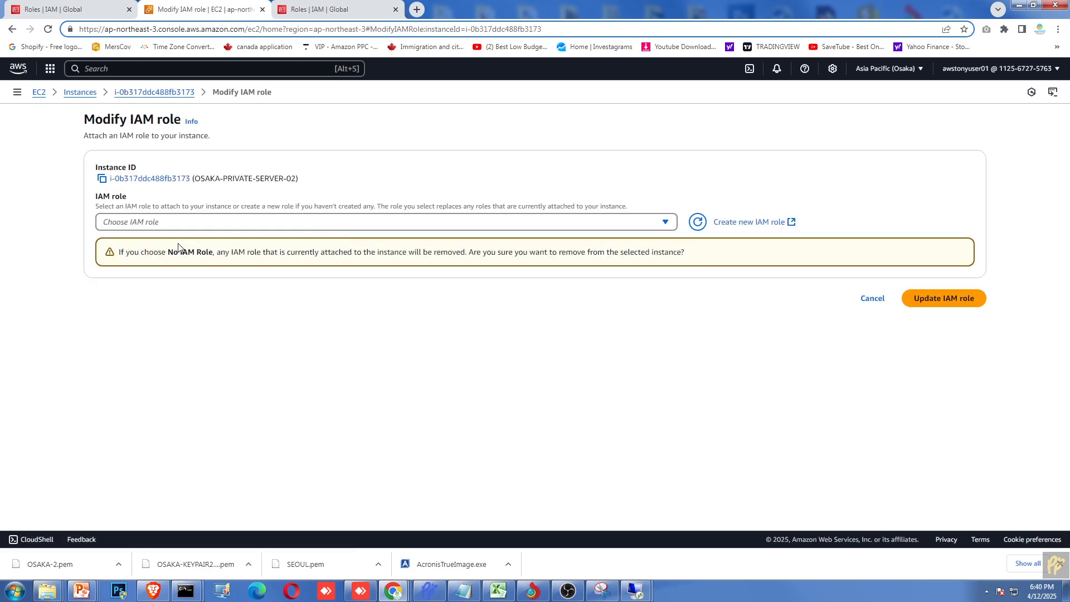
left_click(200, 224)
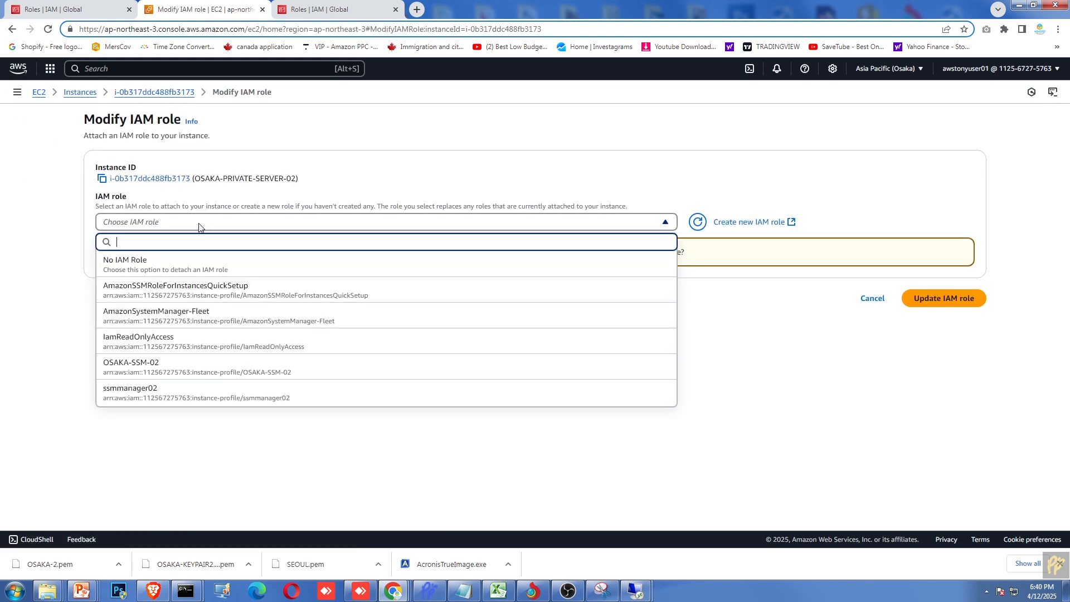
left_click(151, 368)
left_click(944, 263)
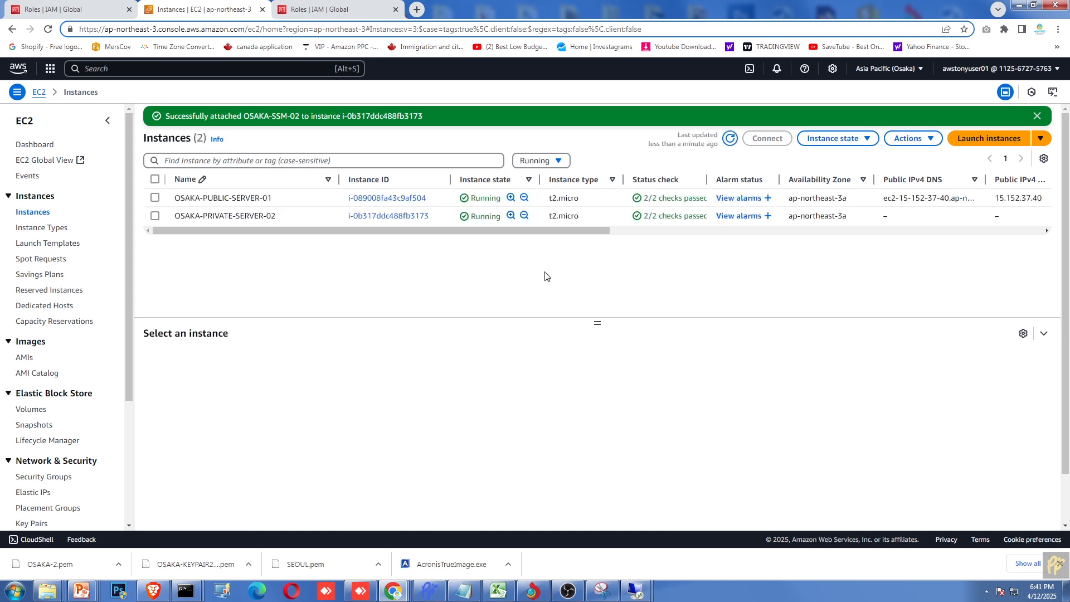
Step: Stop the OSAKA-PRIVATE-SERVER-02 instance
left_click(156, 216)
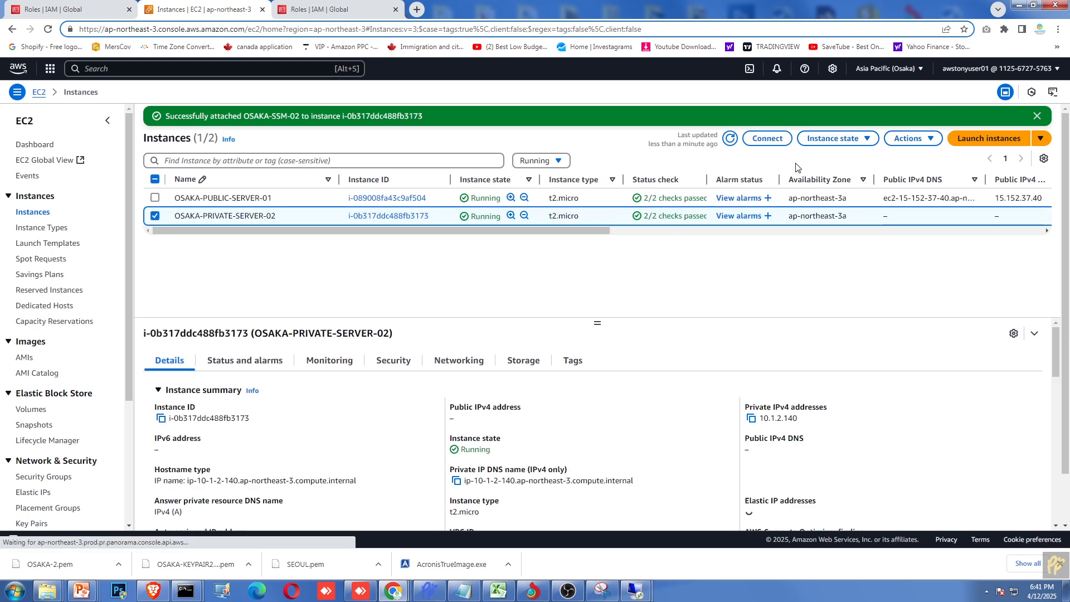
left_click(869, 141)
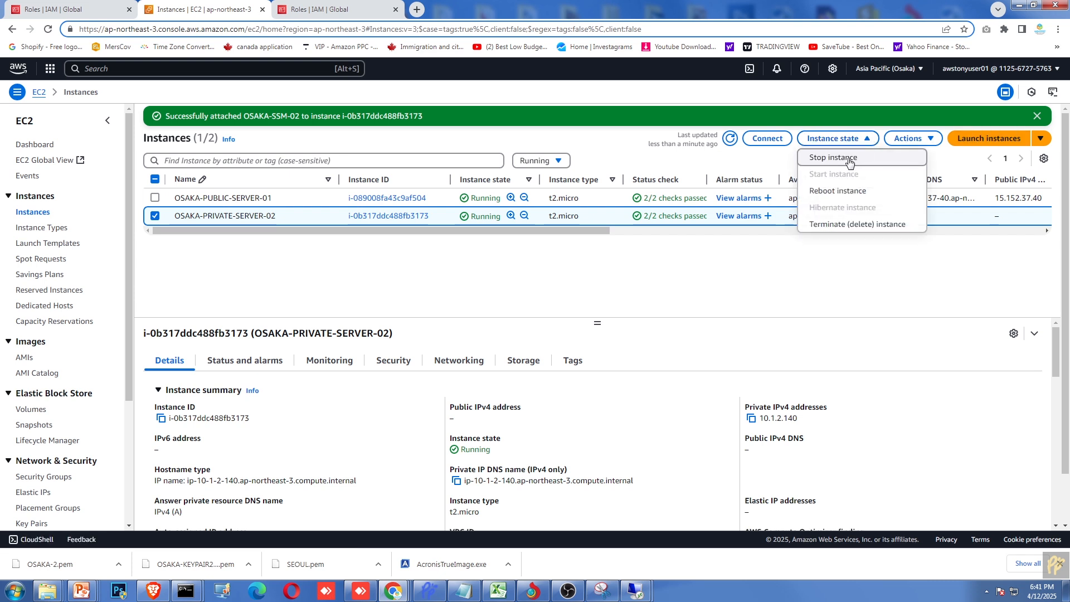
left_click(934, 142)
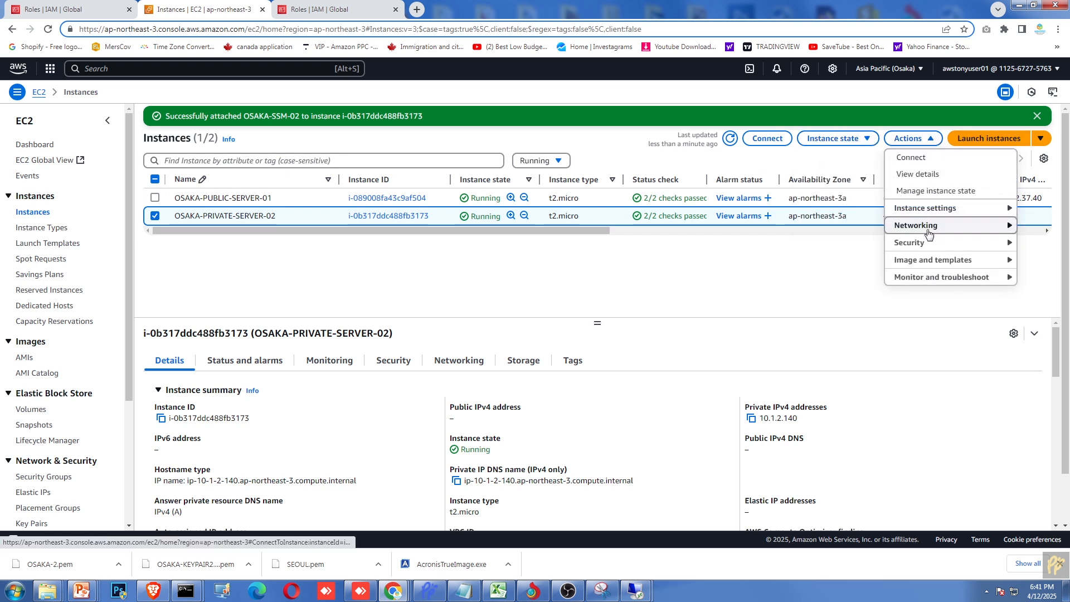
left_click(854, 140)
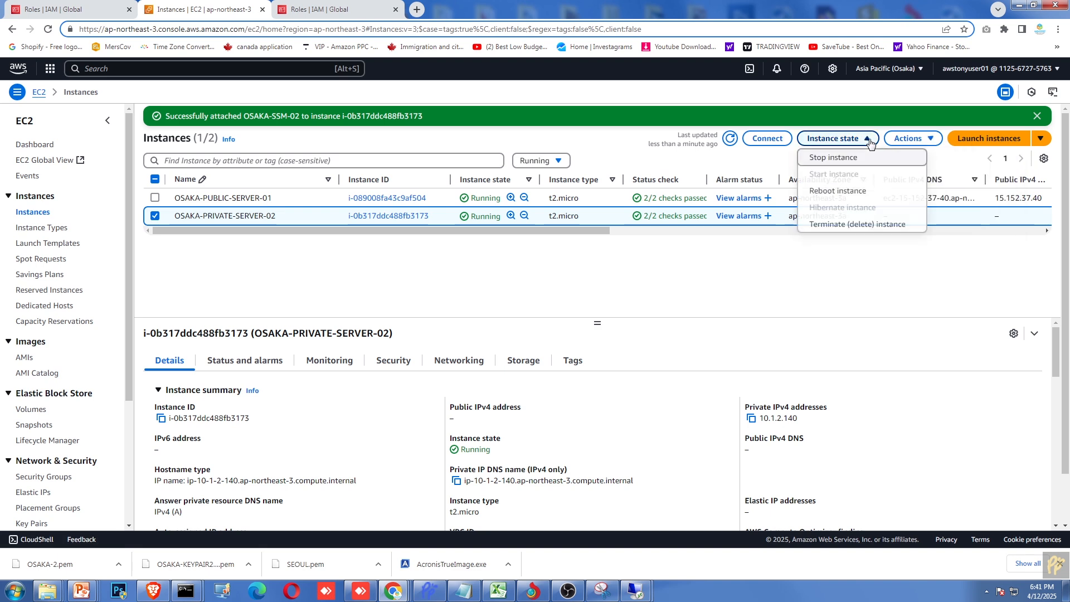
left_click(844, 160)
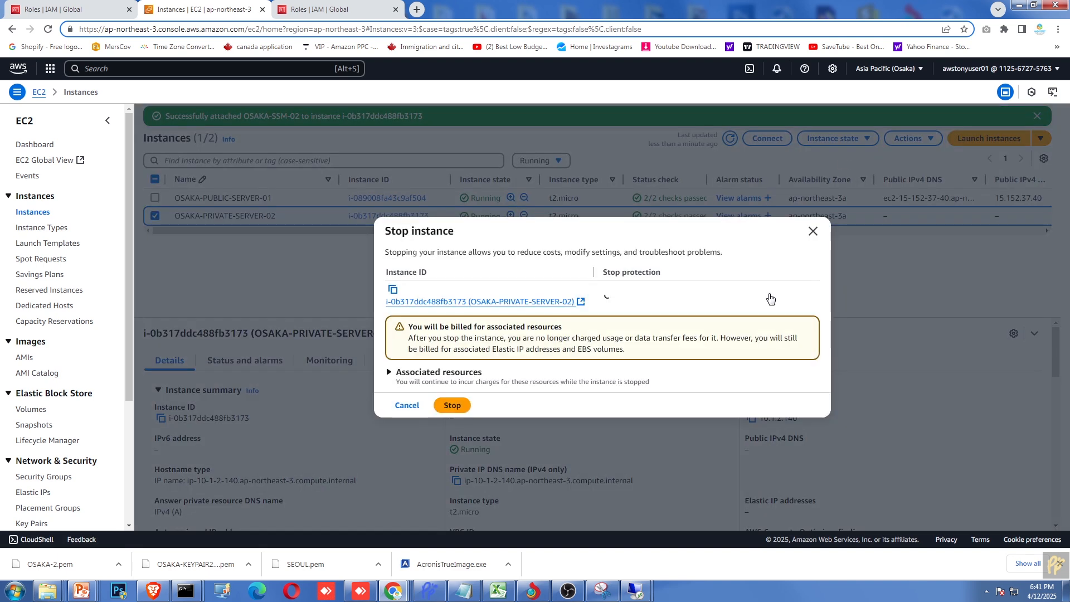
left_click(451, 405)
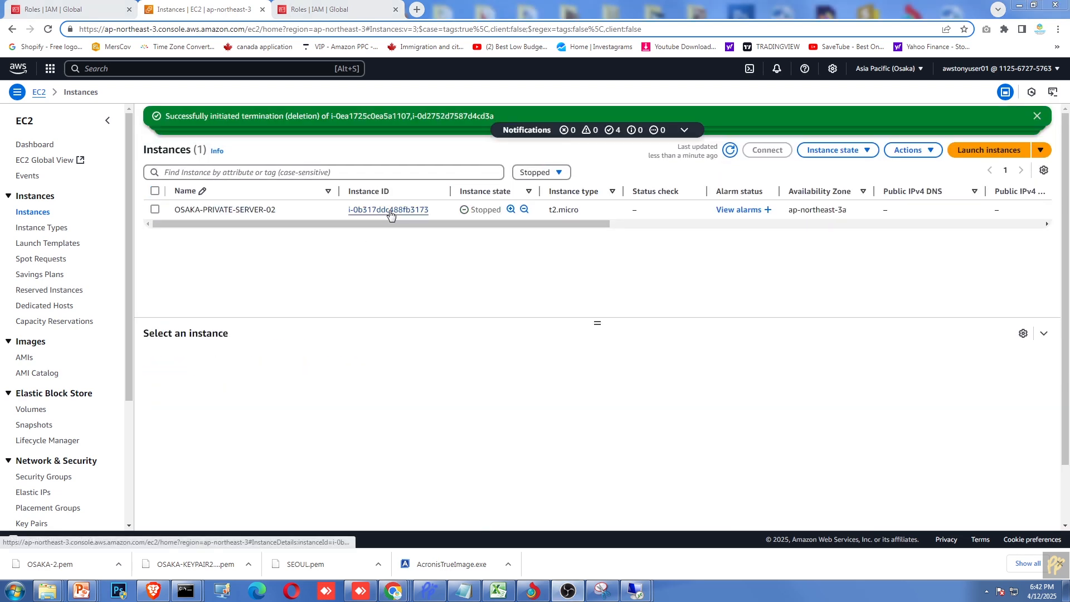
Step: Set the user data of OSAKA-PRIVATE-SERVER-02 to a PowerShell script that downloads and runs AmazonSSMAgentSetup.exe, and save it
left_click(389, 215)
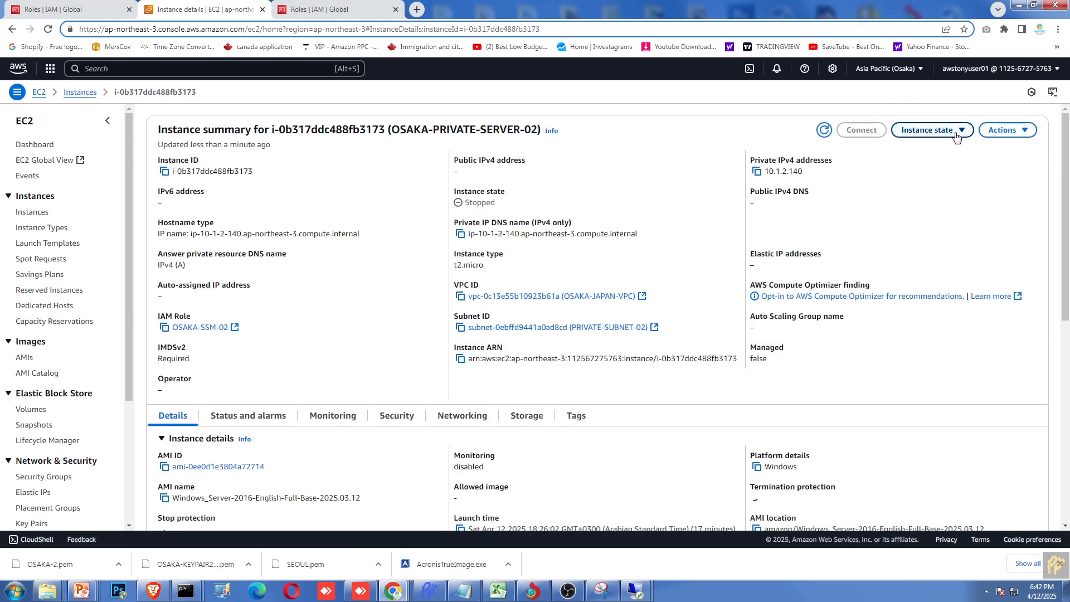
left_click(1027, 132)
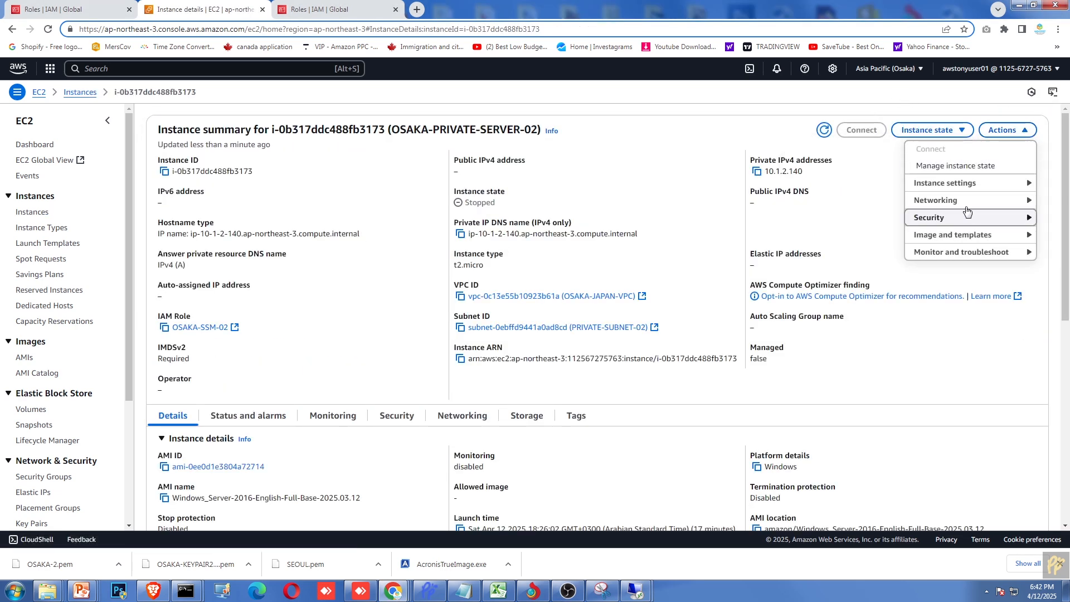
mouse_move(966, 189)
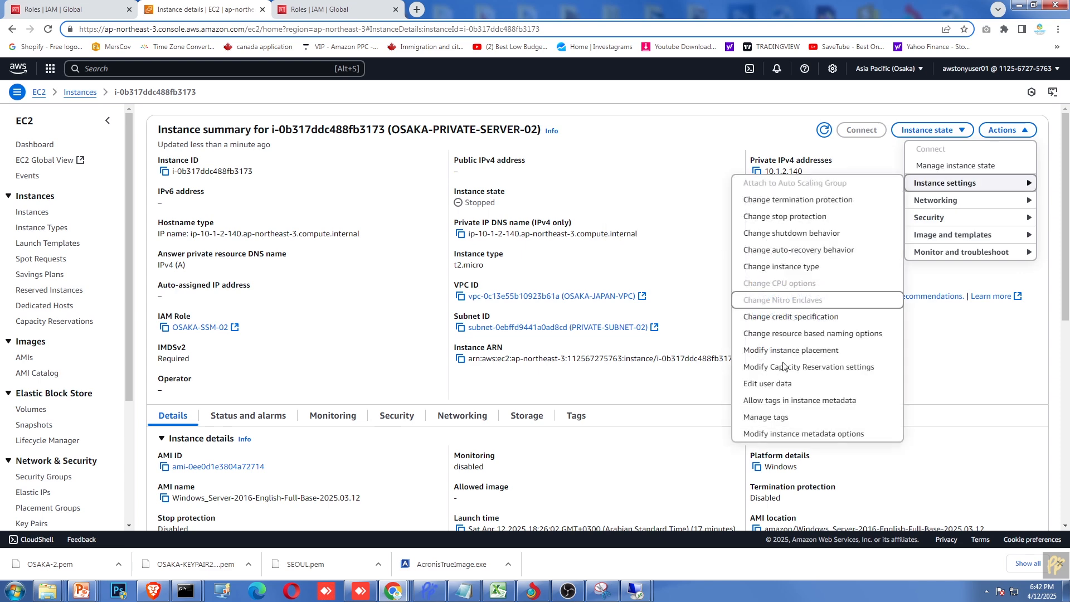
left_click(774, 384)
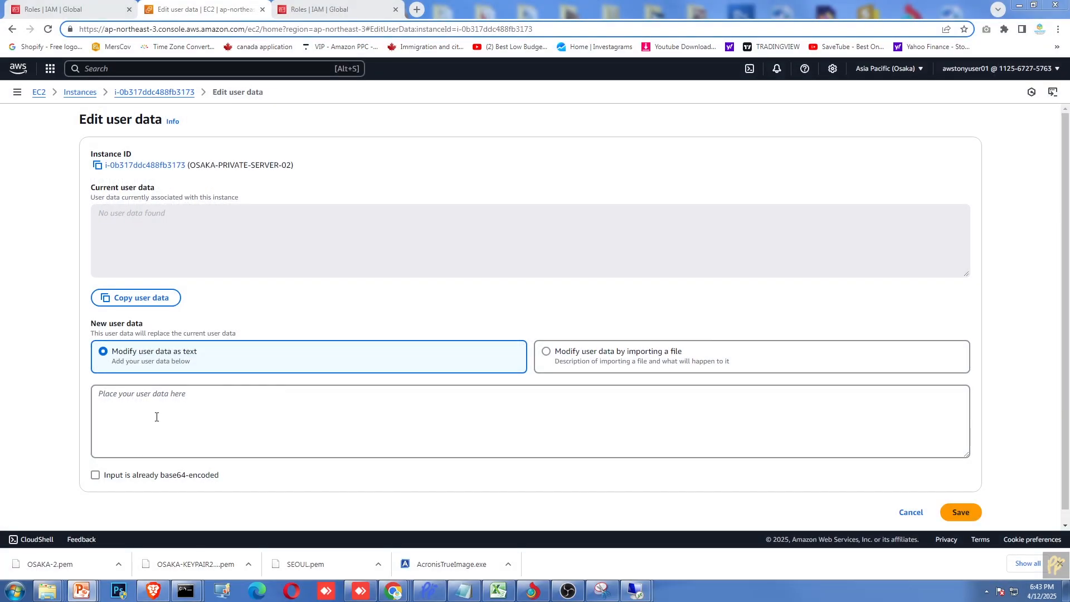
left_click(157, 416)
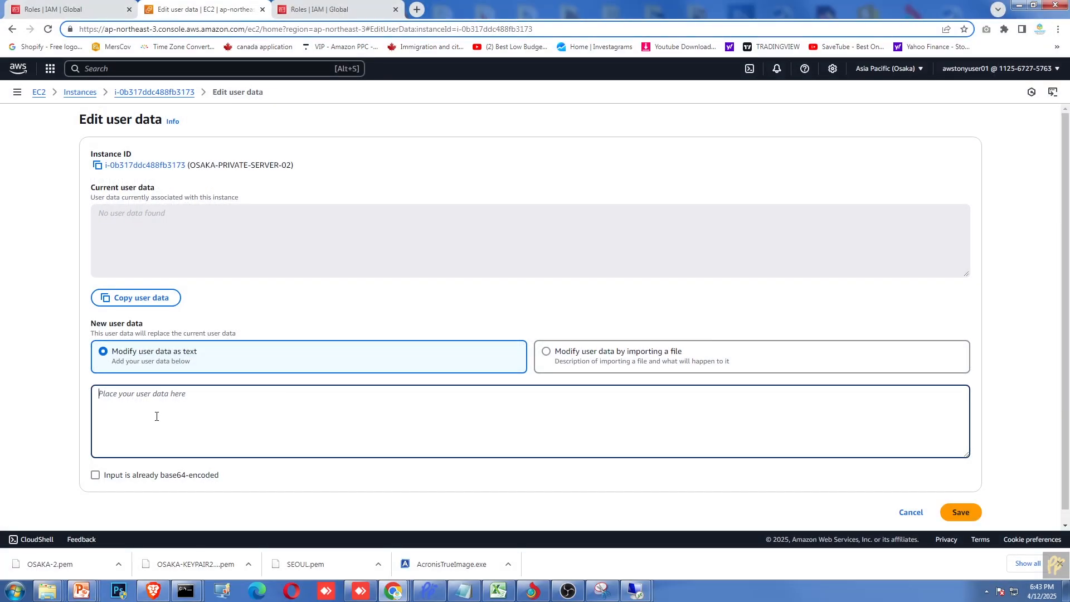
type("<powershell> $dir = $env:TEMP + \"\\ssm\" New-Item -ItemType directory -Path $dir -Force cd $dir (New-Object System.Net.WebClient).DownloadFile(\"https://s3.amazonaws.com/ec2-downloads-windows/SSMAgent/latest/windows_amd64/AmazonSSMAgentSetup.exe\", $dir + \"\\AmazonSSMAgentSetup.exe\") Start-Process .\\AmazonSSMAgentSetup.exe -ArgumentList @(\"/q\", \"/log\", \"install.log\") -Wait </powershell>")
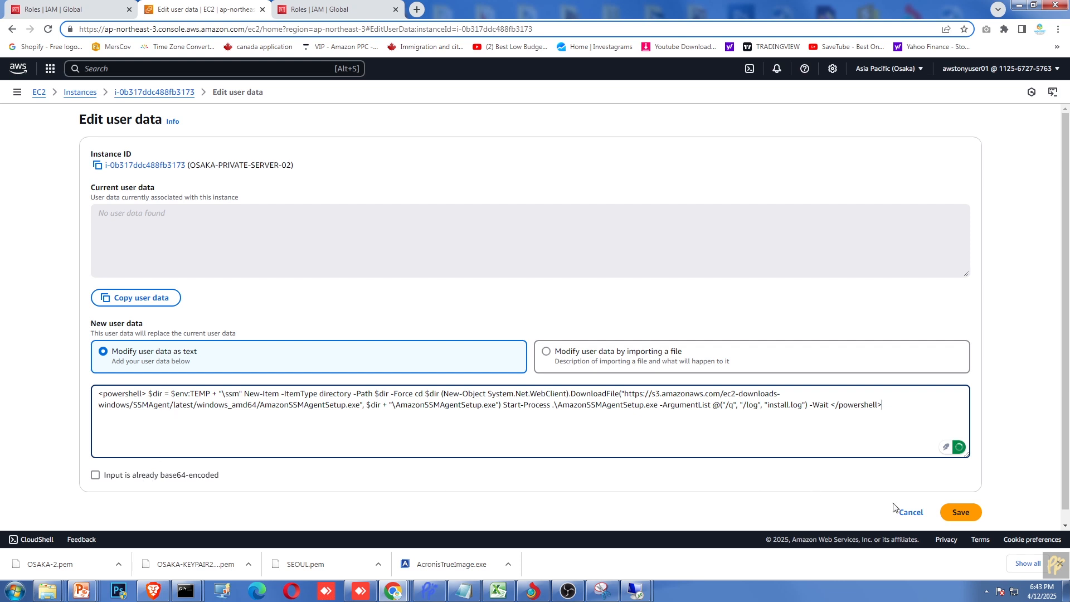
left_click(960, 512)
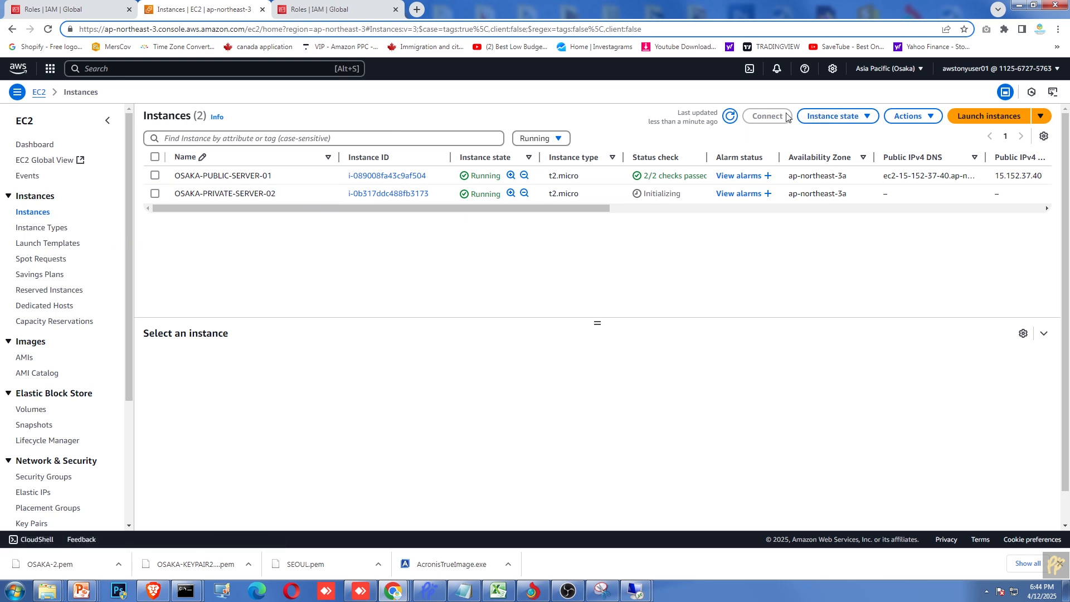
Step: Open a Fleet Manager Remote Desktop connection page for OSAKA-PRIVATE-SERVER-02 from its RDP client connection options
left_click(158, 195)
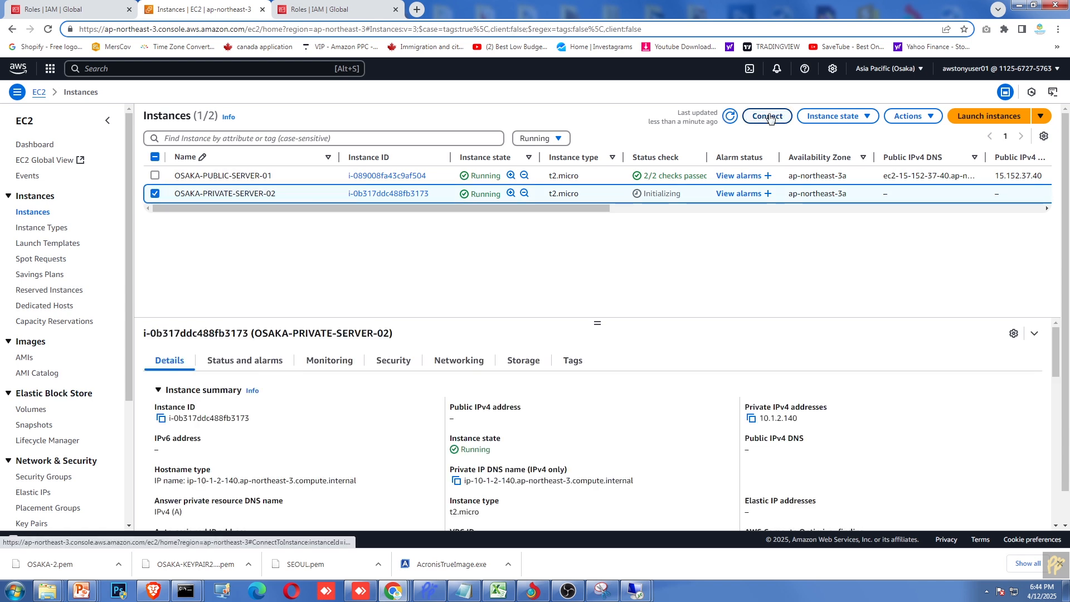
left_click(768, 116)
left_click(216, 173)
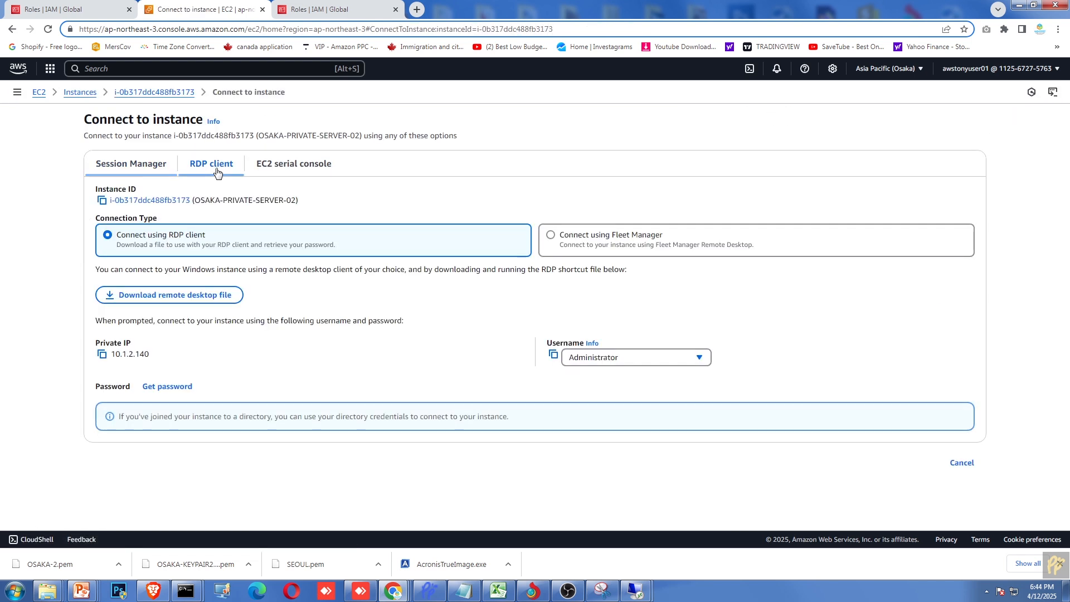
left_click(551, 234)
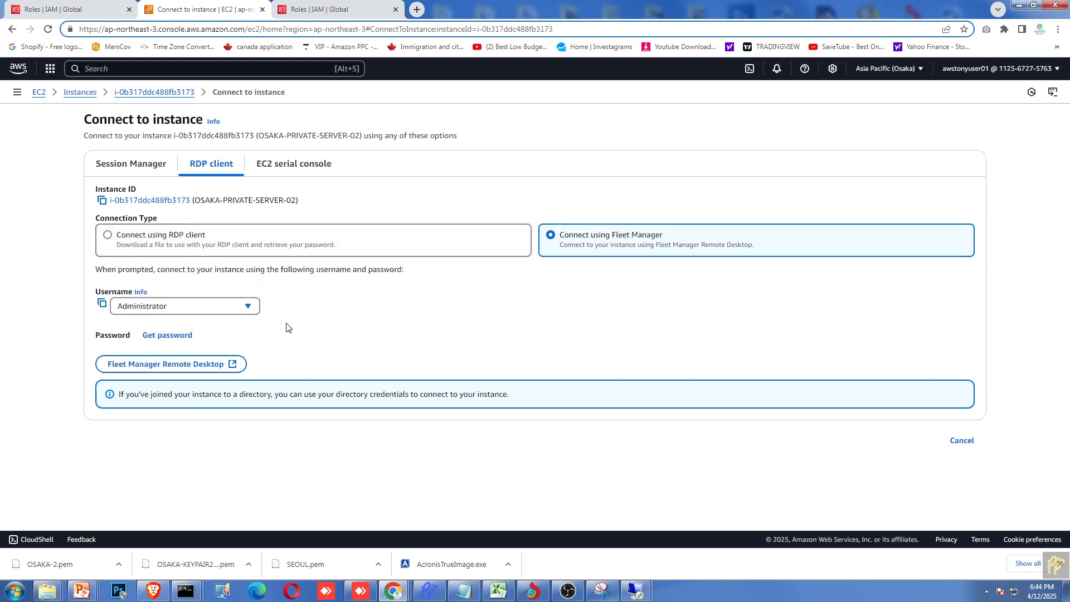
left_click(167, 365)
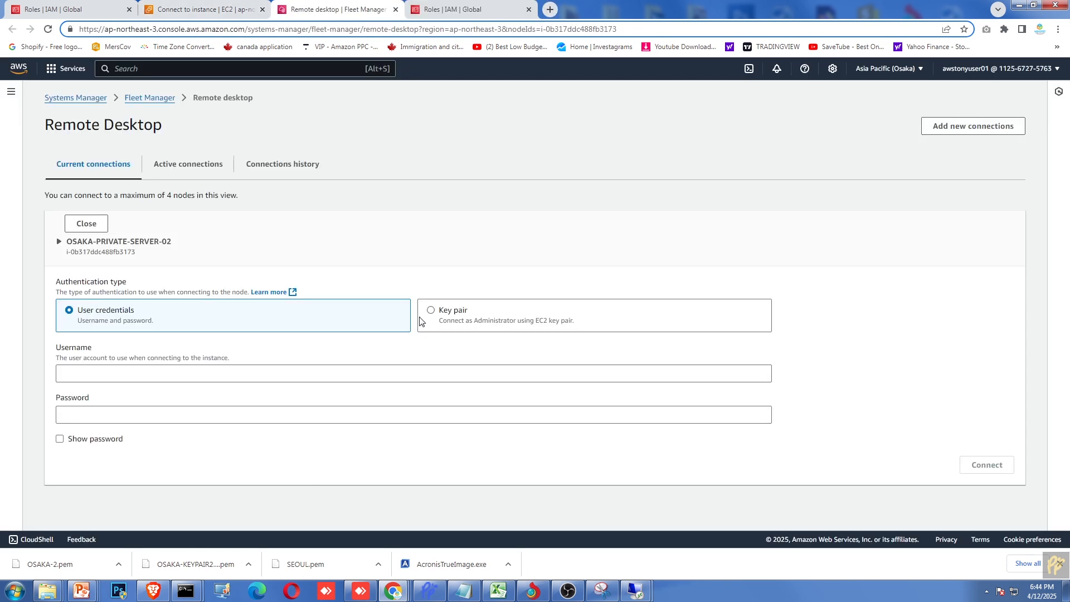
Step: Connect to OSAKA-PRIVATE-SERVER-02 as Administrator with key pair authentication, using the local key file OSAKA-2.pem
left_click(431, 311)
scroll(133, 487, "down", 1)
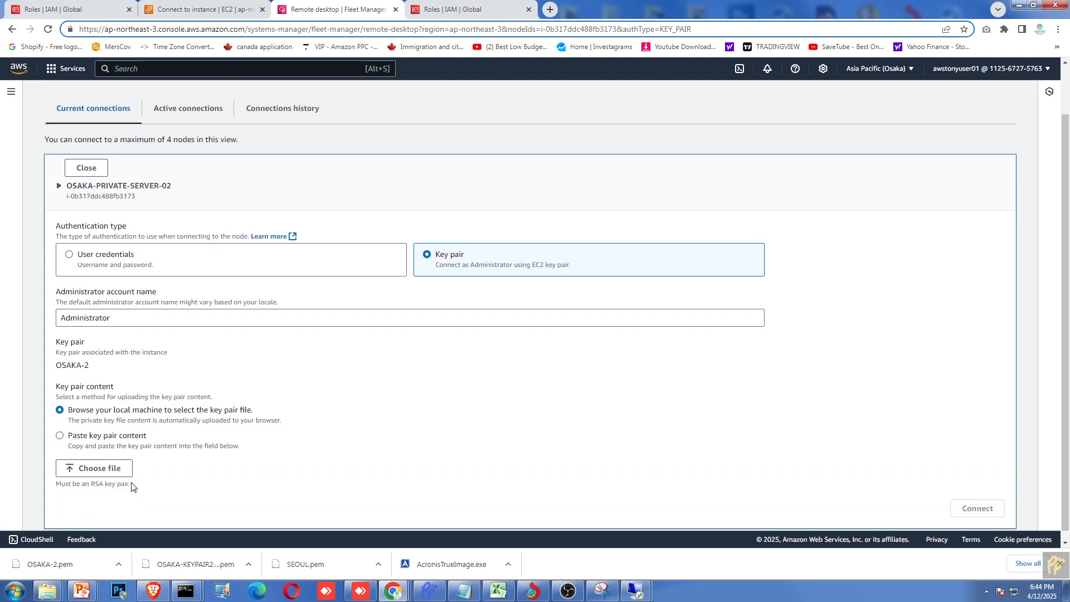
left_click(103, 464)
left_click(248, 81)
left_click(985, 563)
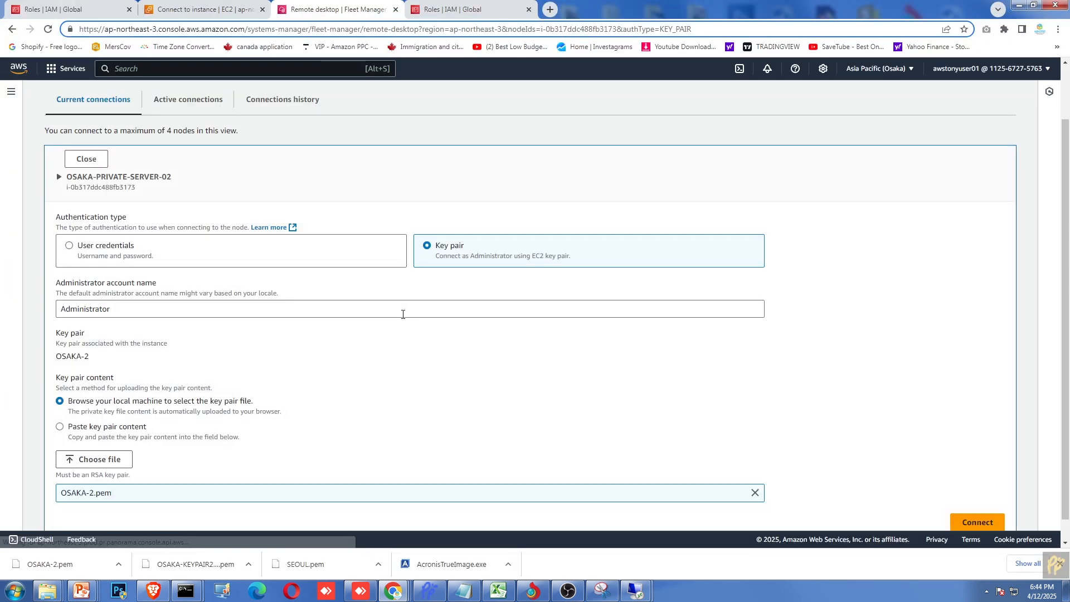
scroll(968, 496, "down", 1)
left_click(973, 499)
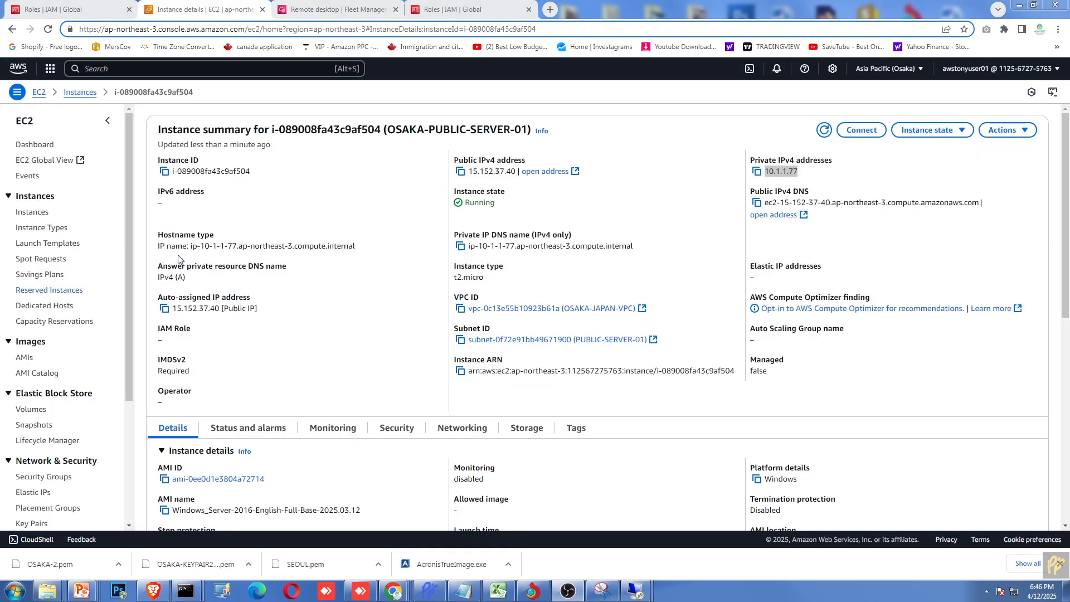
Step: Look up the private IPv4 address of OSAKA-PUBLIC-SERVER-01 in its EC2 instance summary
left_click(33, 212)
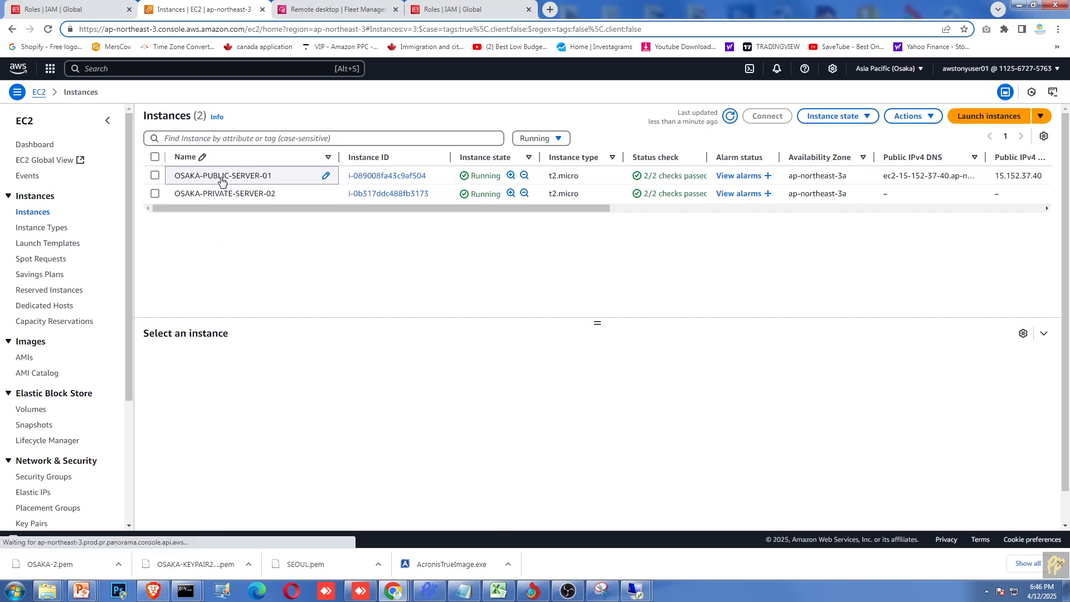
left_click(220, 177)
left_click(410, 177)
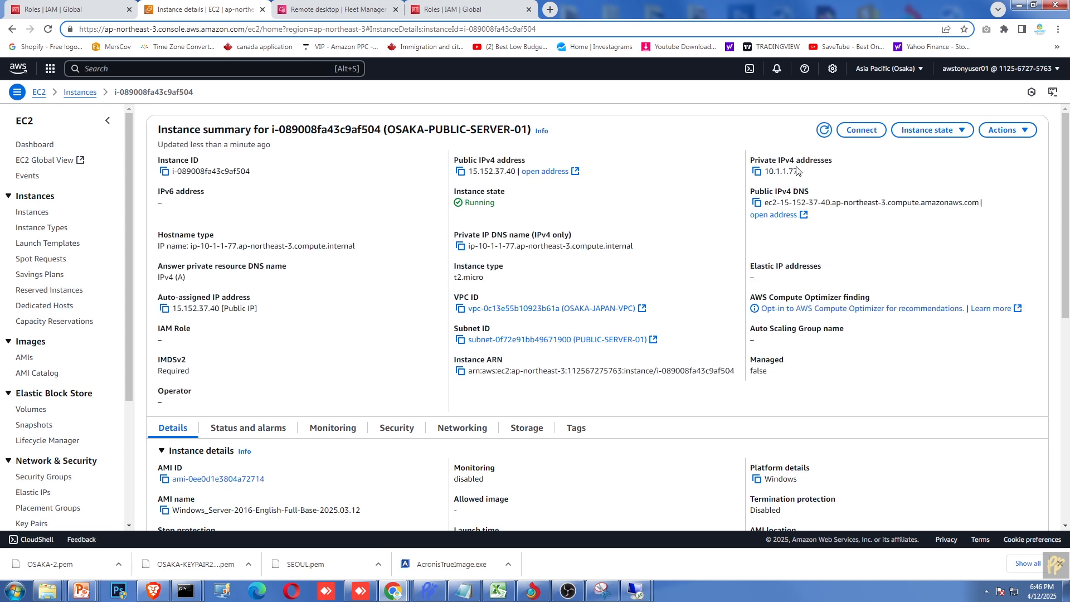
left_click_drag(801, 173, 769, 172)
Step: Ping the public server at 10.1.1.77 from the command prompt in the private server's remote desktop session
left_click(349, 10)
left_click(351, 228)
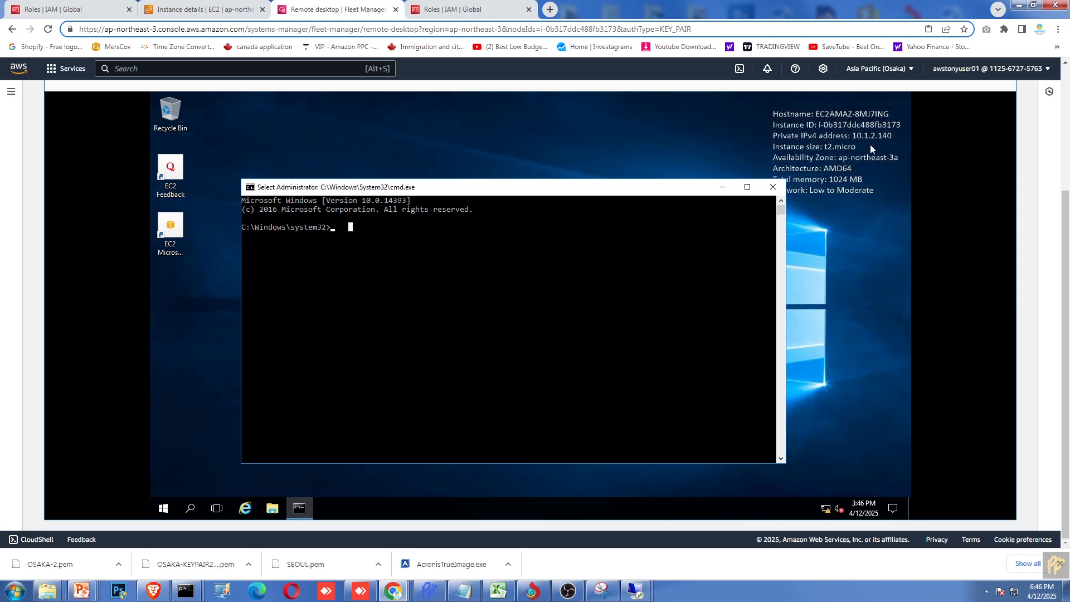
type("PING 10.1.1.")
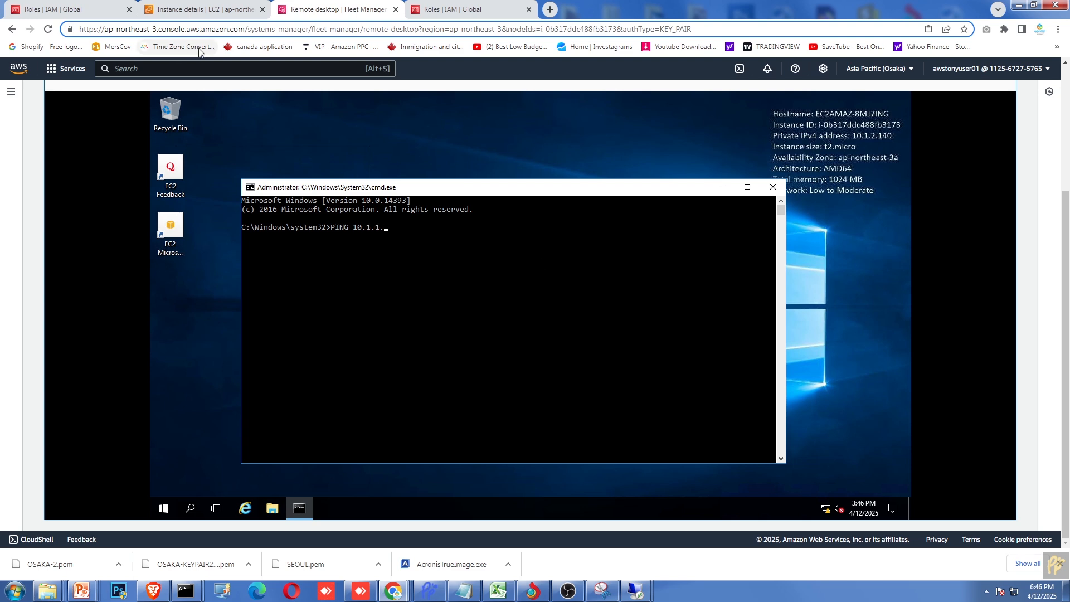
left_click(206, 12)
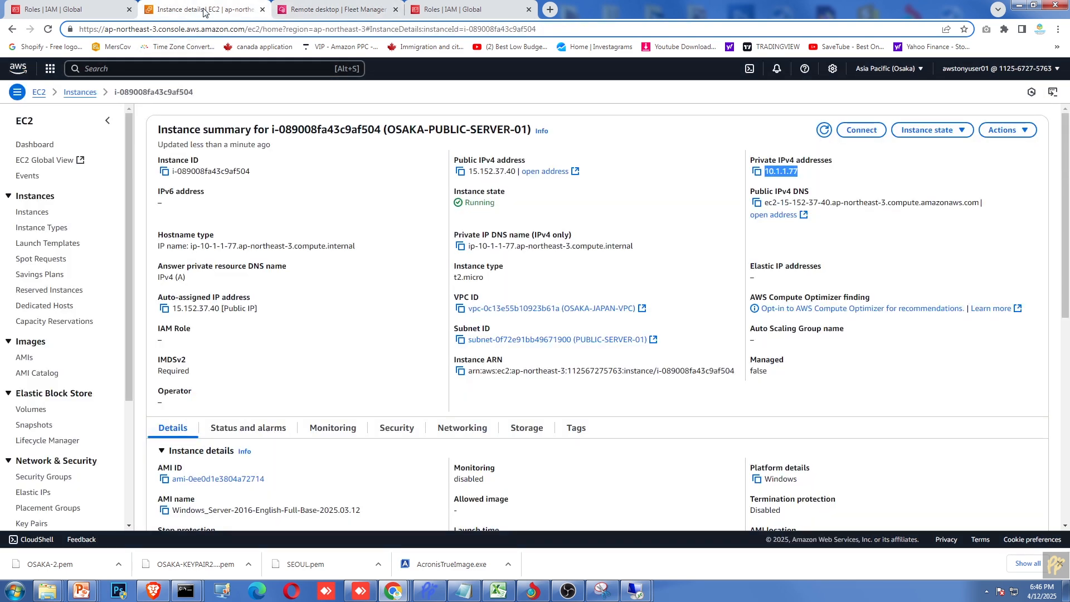
left_click(370, 10)
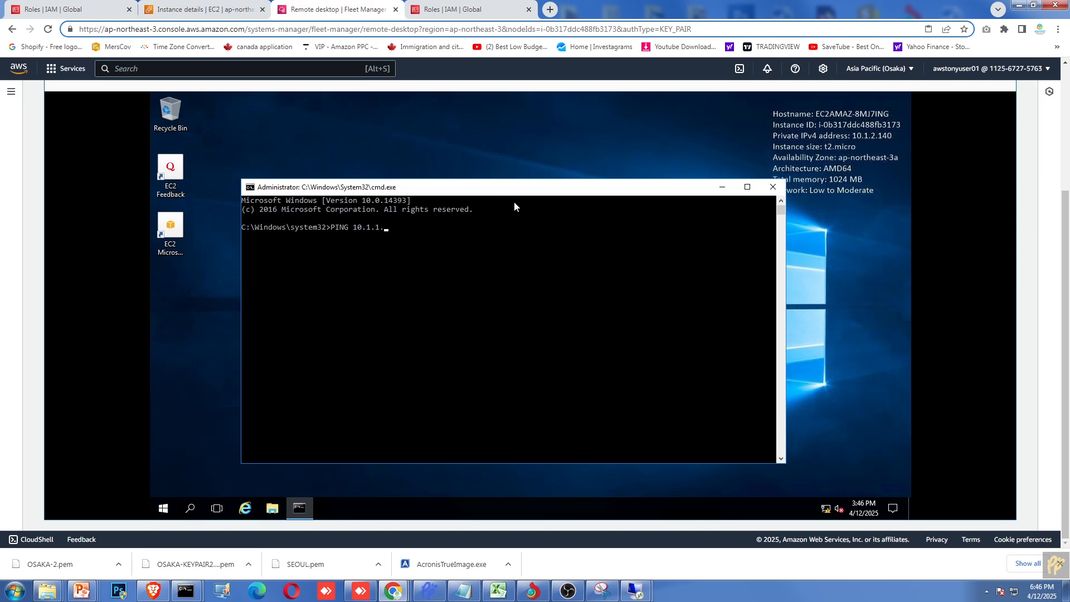
type("77")
key("Return")
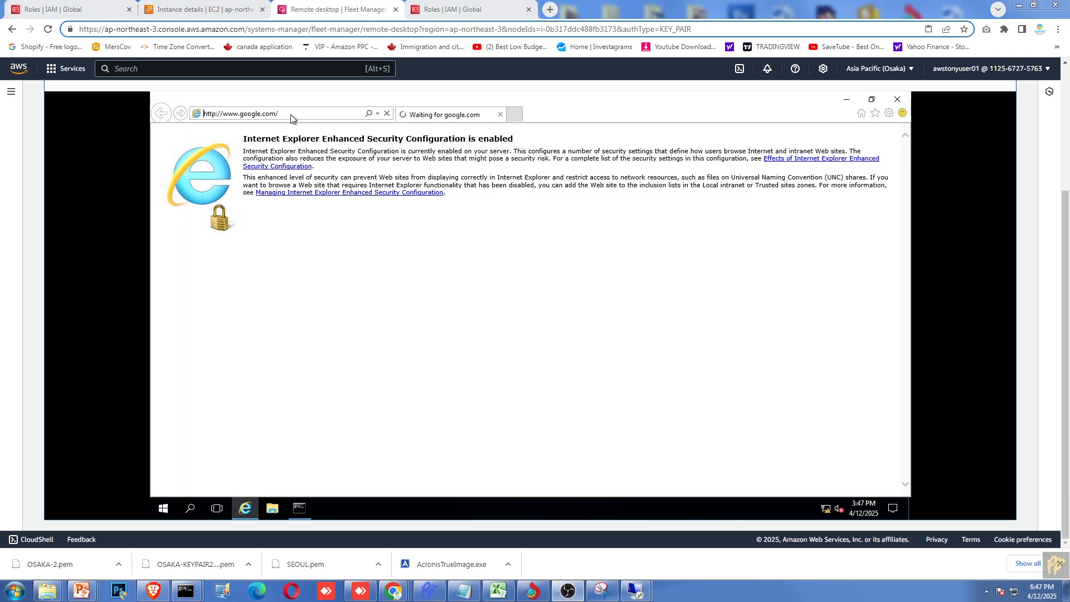
Step: Test the private server's internet access by pinging 8.8.8.8 from its command prompt
left_click(294, 112)
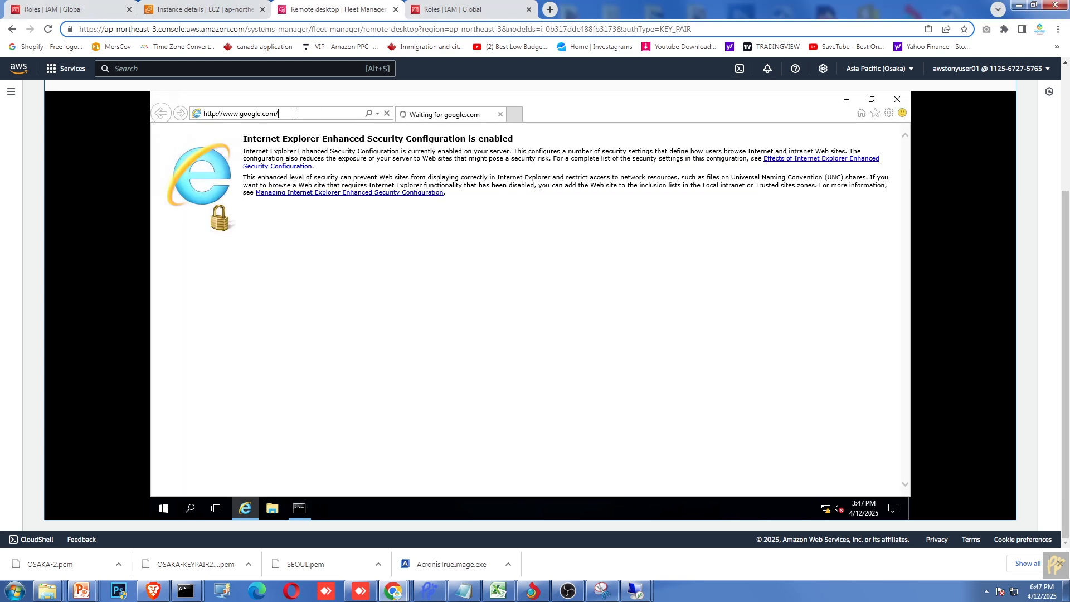
left_click(300, 508)
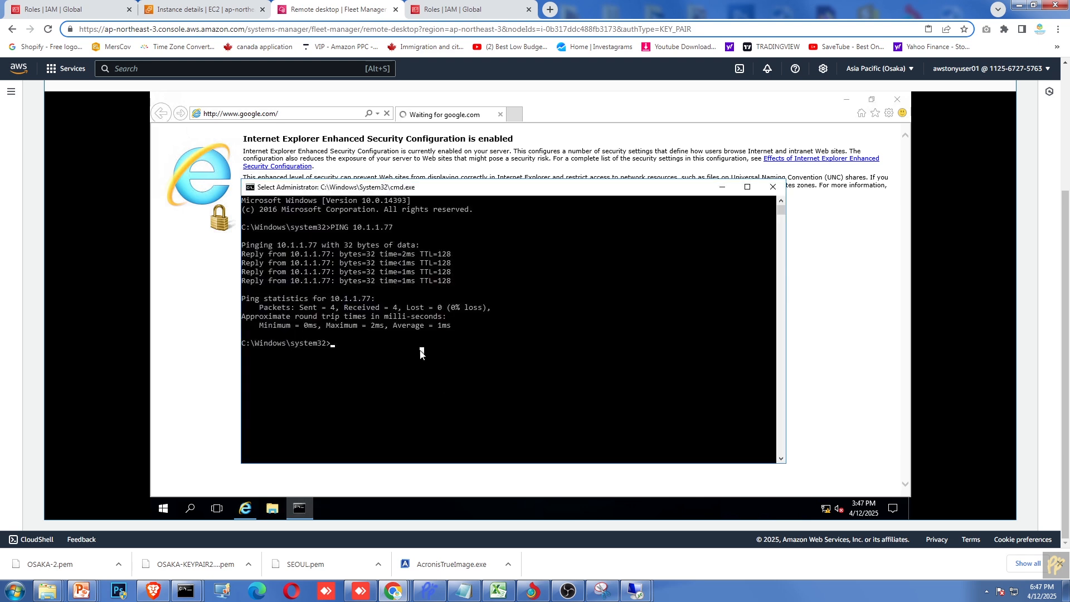
type("PING 8.8.8.8")
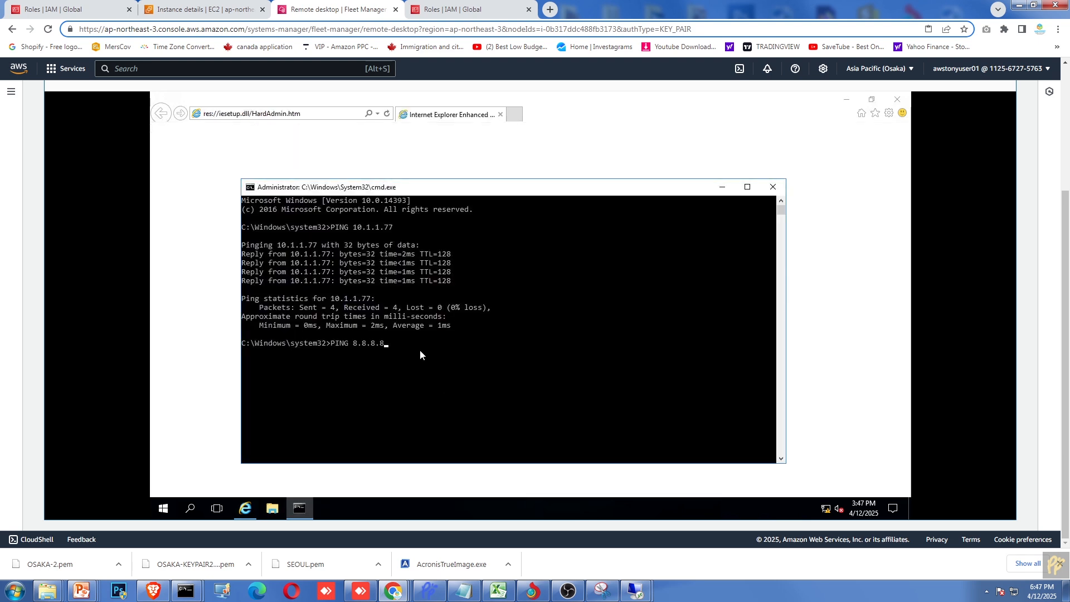
key("Return")
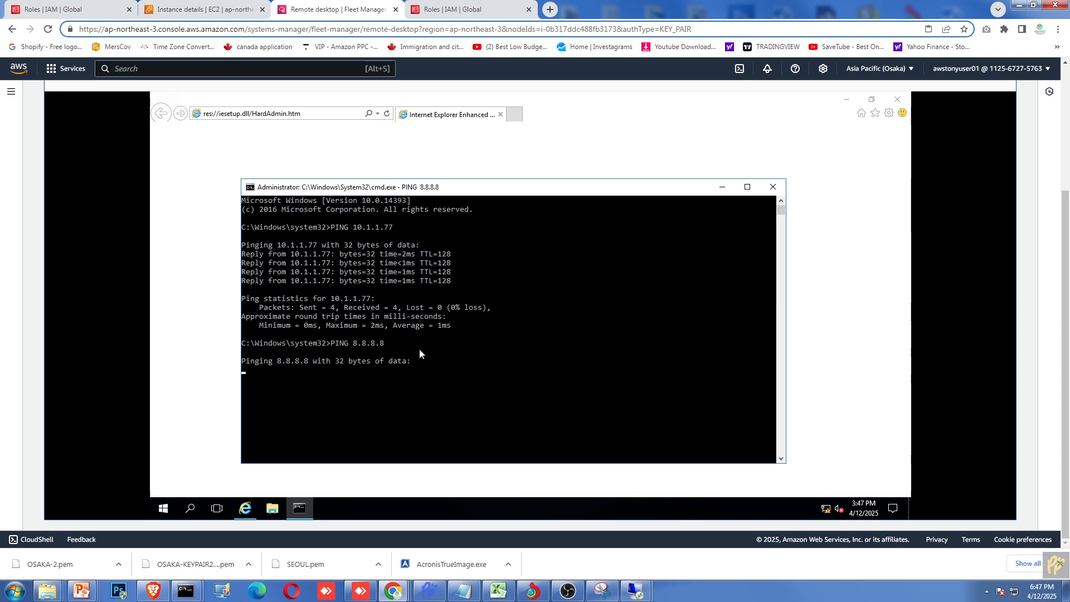
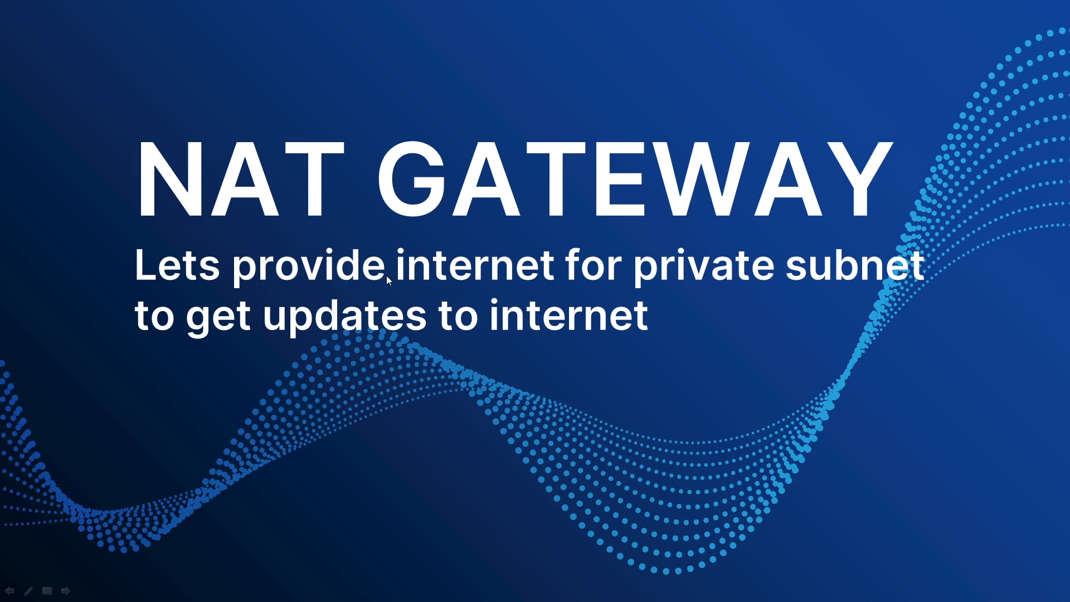
left_click(654, 284)
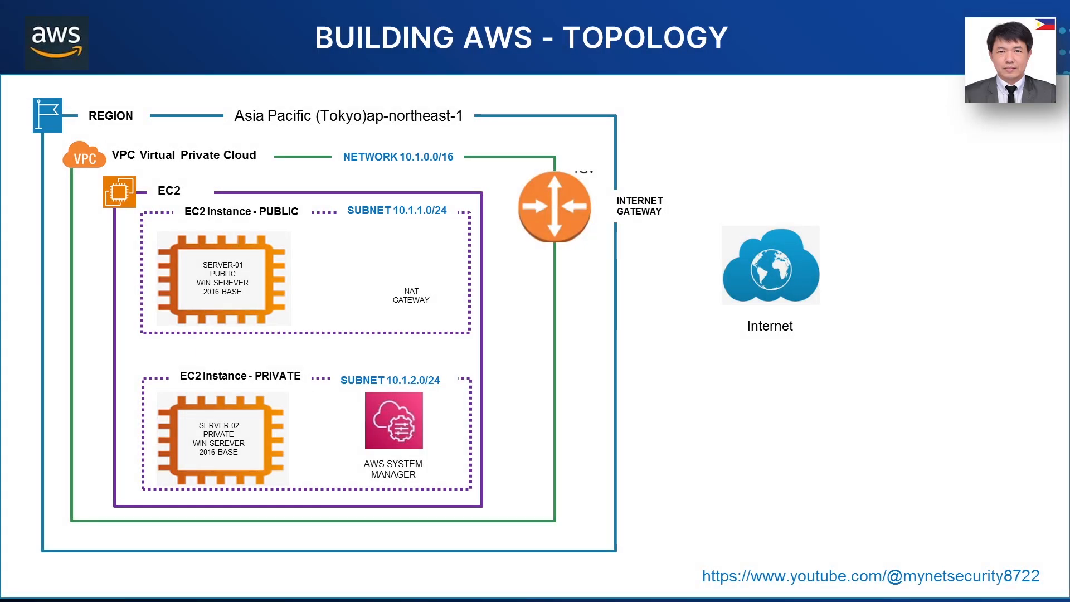
left_click(301, 286)
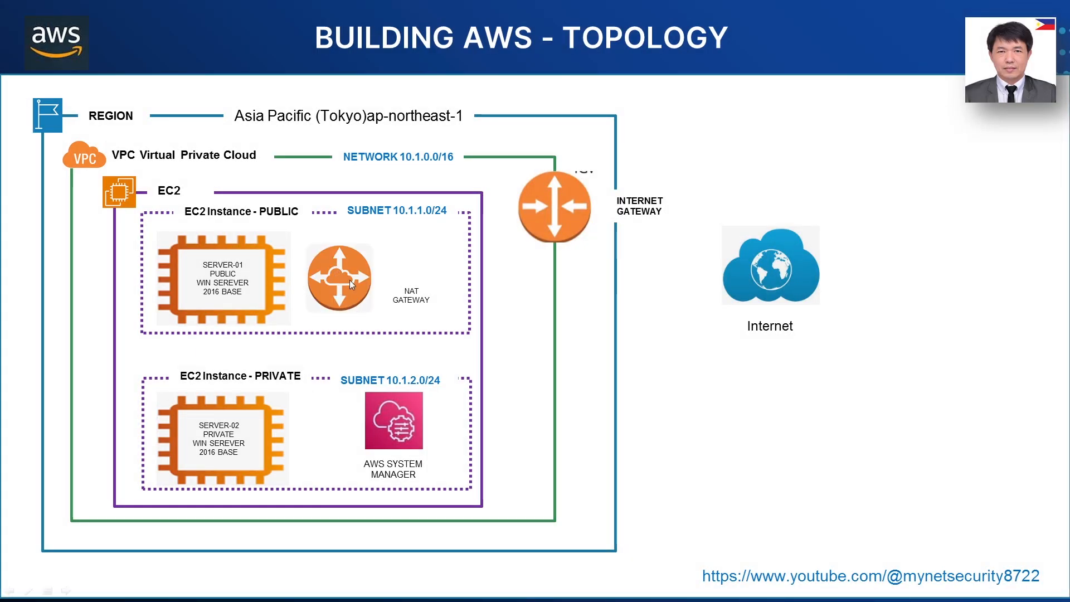
left_click(529, 288)
left_click(530, 292)
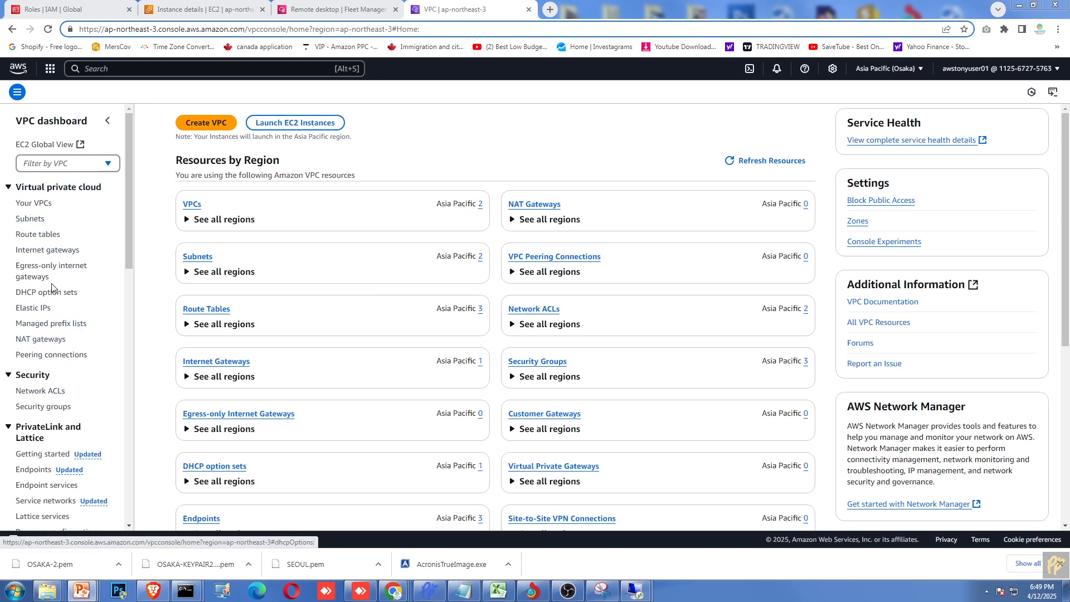
Step: Create a public NAT gateway named OSAKA-NAT-GATEWAY in the PUBLIC-SERVER-01 subnet with a newly allocated Elastic IP
left_click(44, 341)
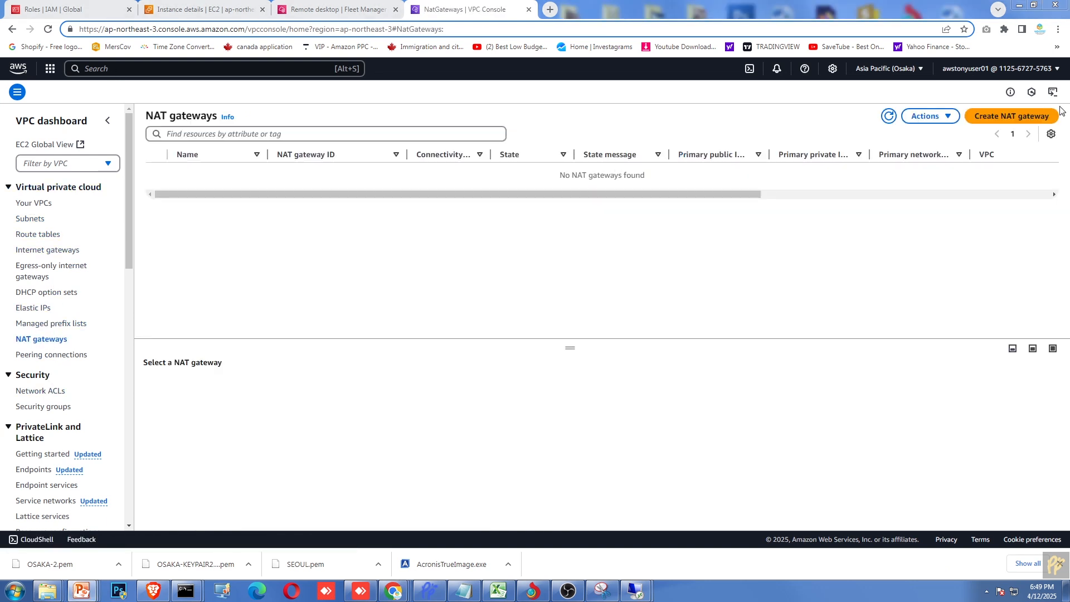
left_click(1026, 116)
left_click(185, 202)
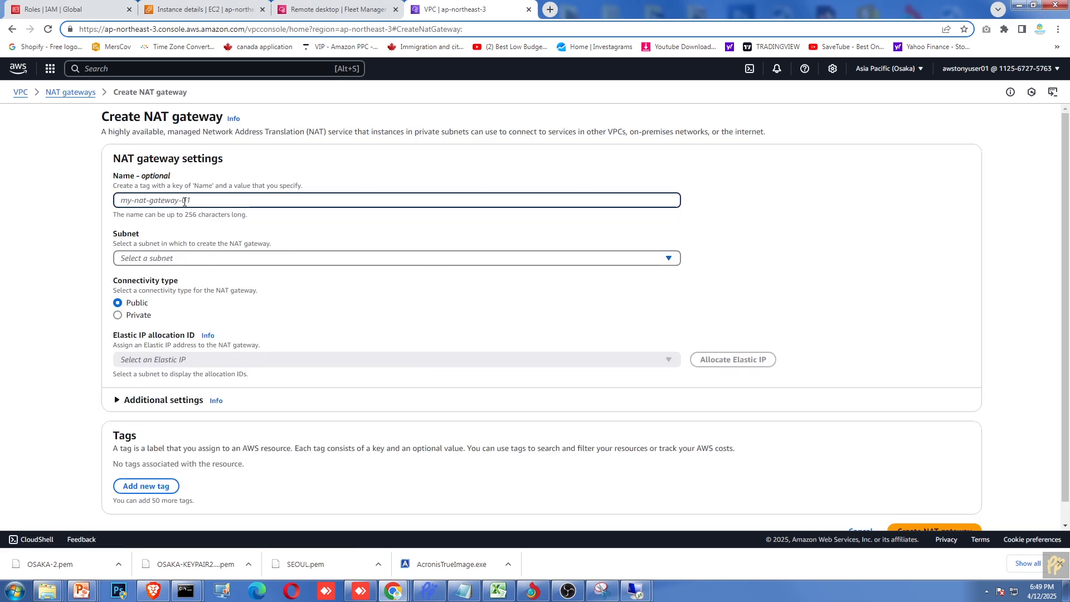
type("OSAKA-NAT-GATEWAY")
left_click(200, 260)
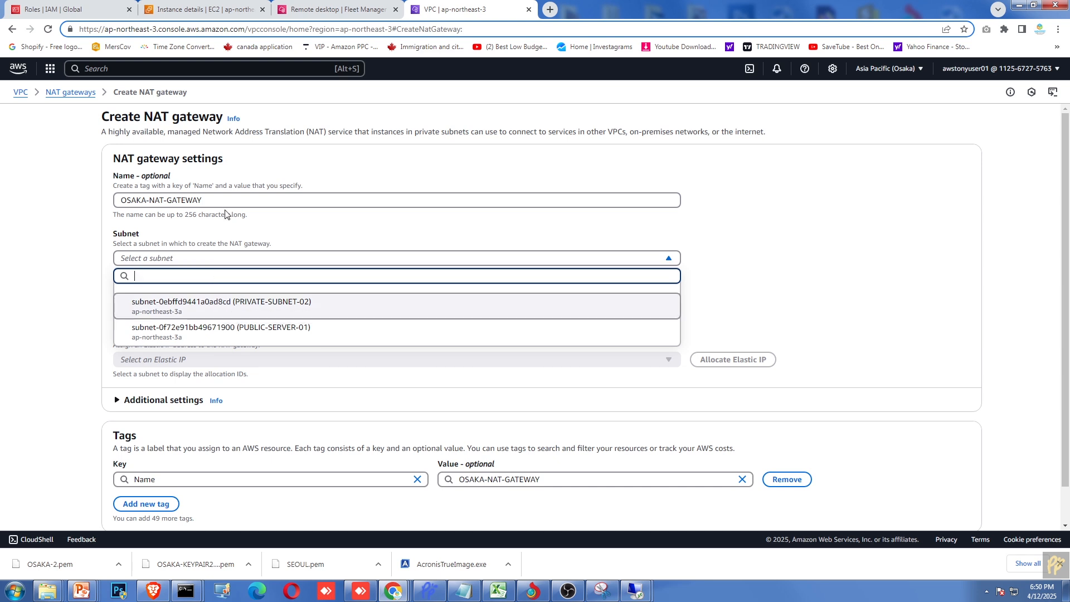
left_click(235, 335)
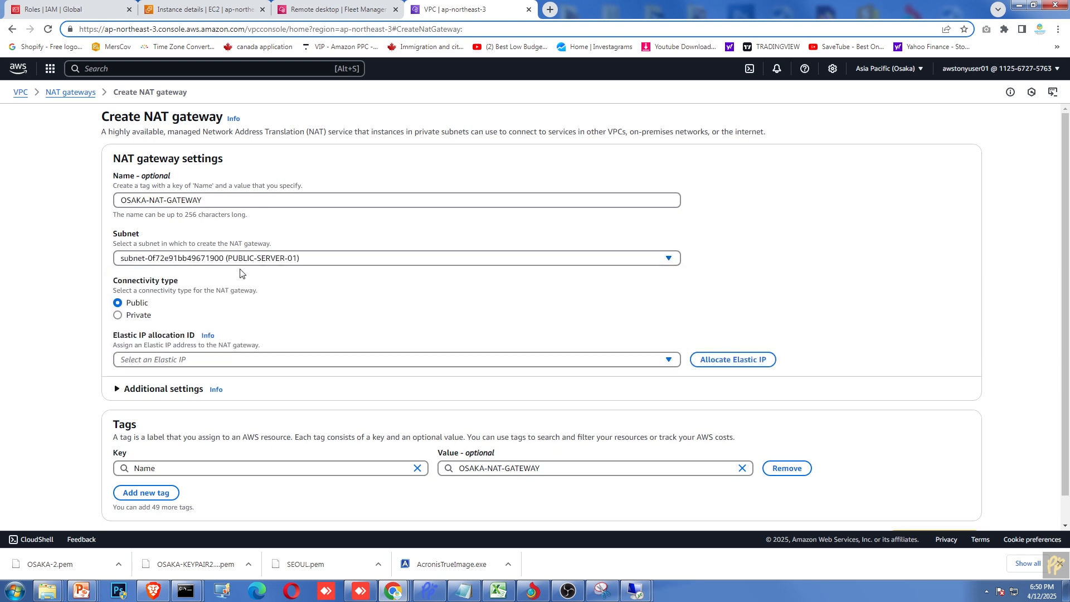
scroll(366, 304, "down", 1)
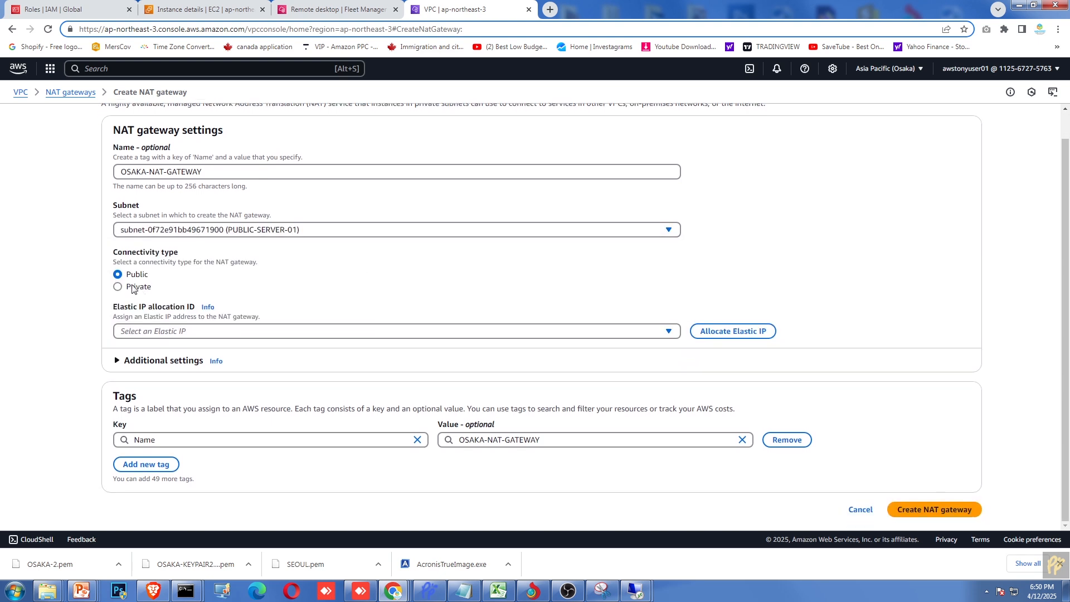
left_click(746, 331)
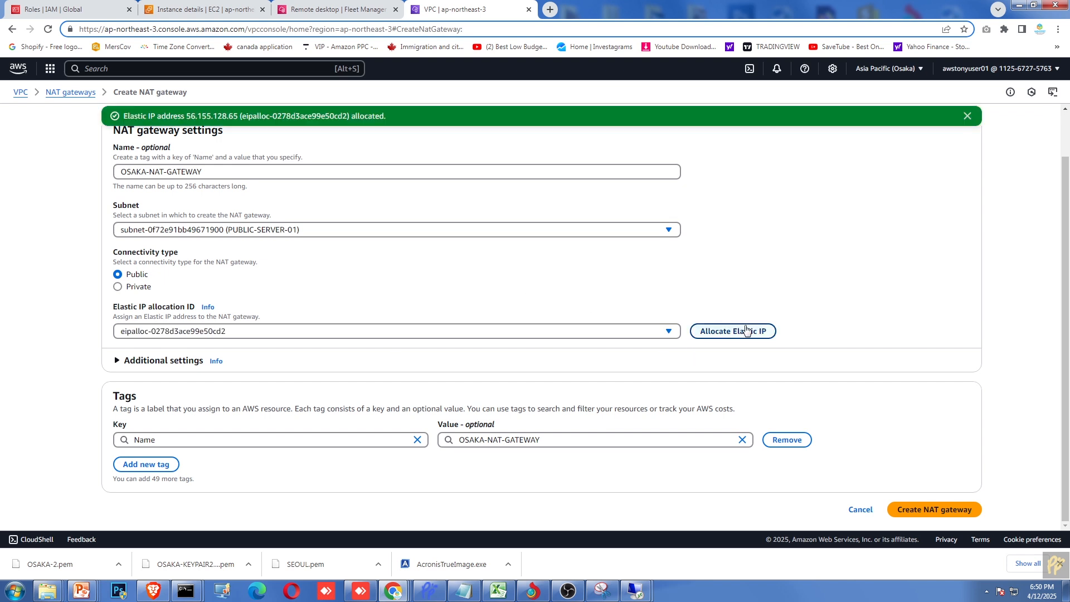
left_click(967, 514)
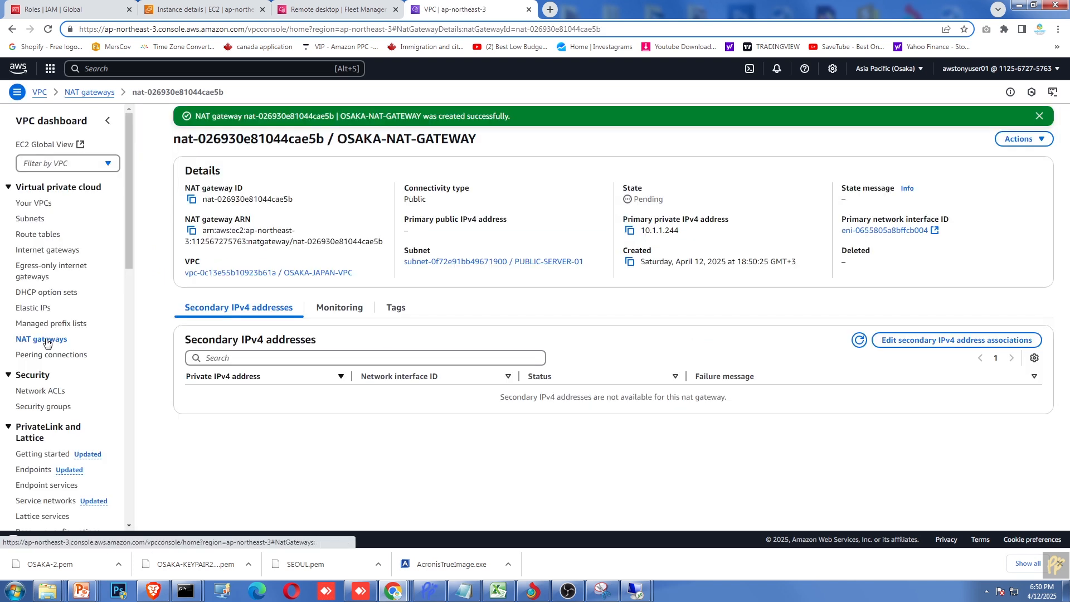
left_click(55, 340)
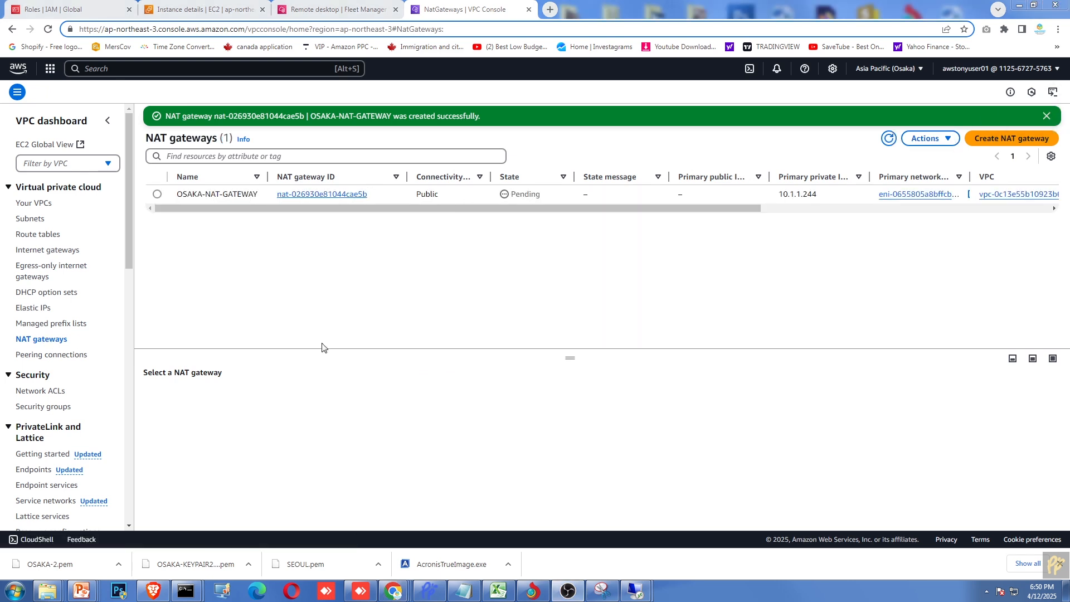
Step: Create a route table named OSAKA-ROUTE-USING-NAT-GATEWAY in OSAKA-JAPAN-VPC
left_click(38, 235)
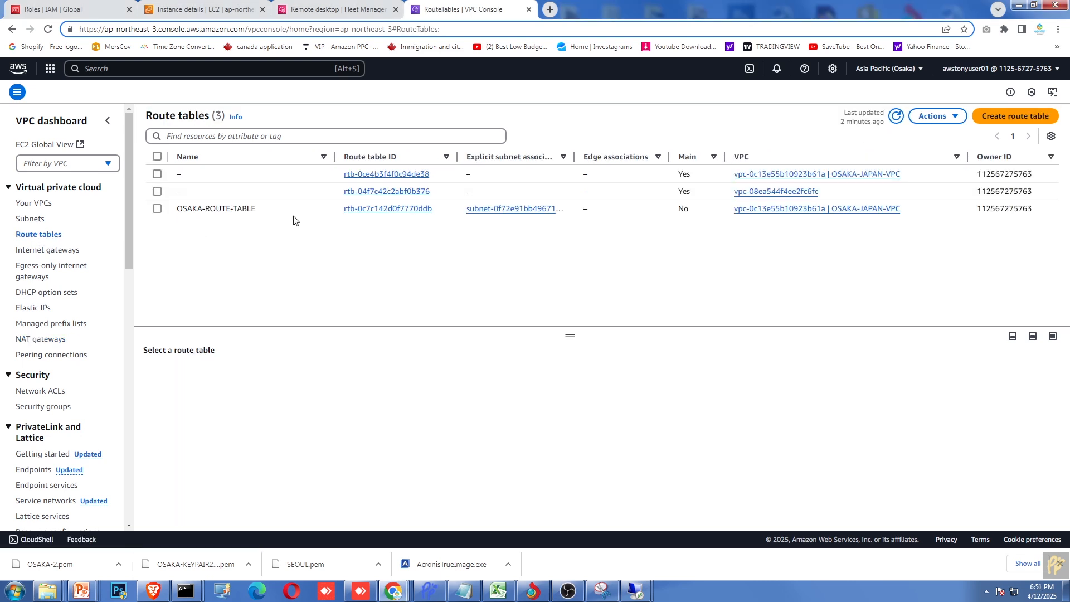
left_click(1025, 116)
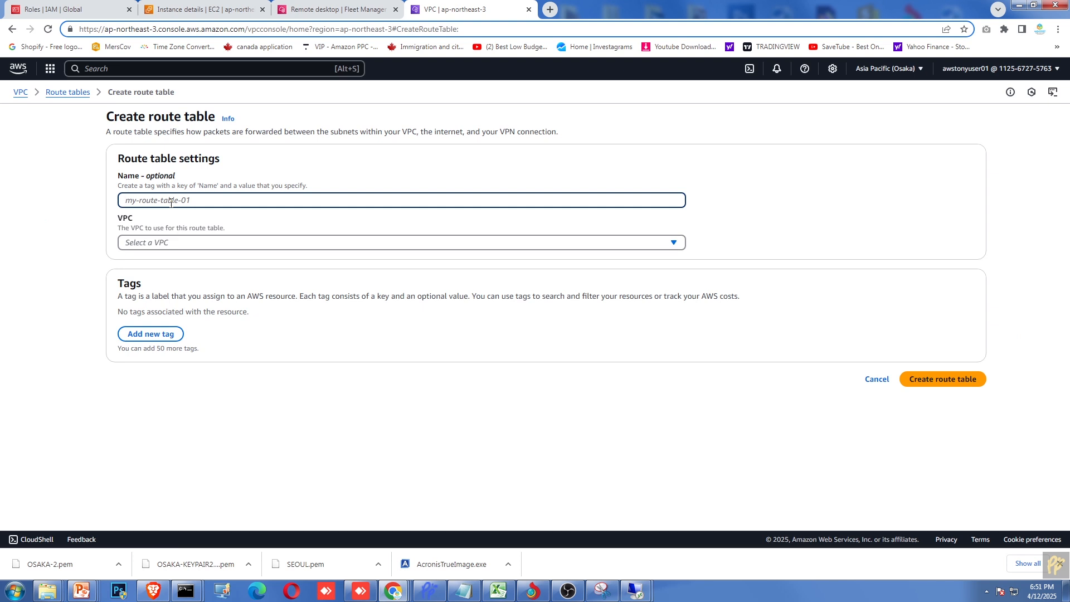
type("OSAK")
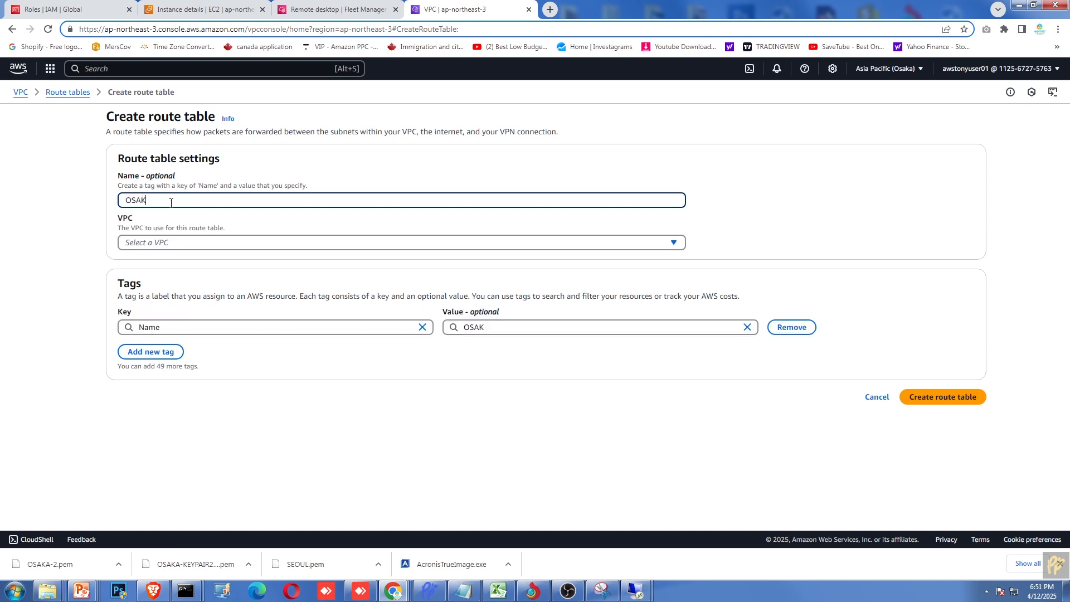
type("A-ROUTE-USING-NAT-GATEWAY")
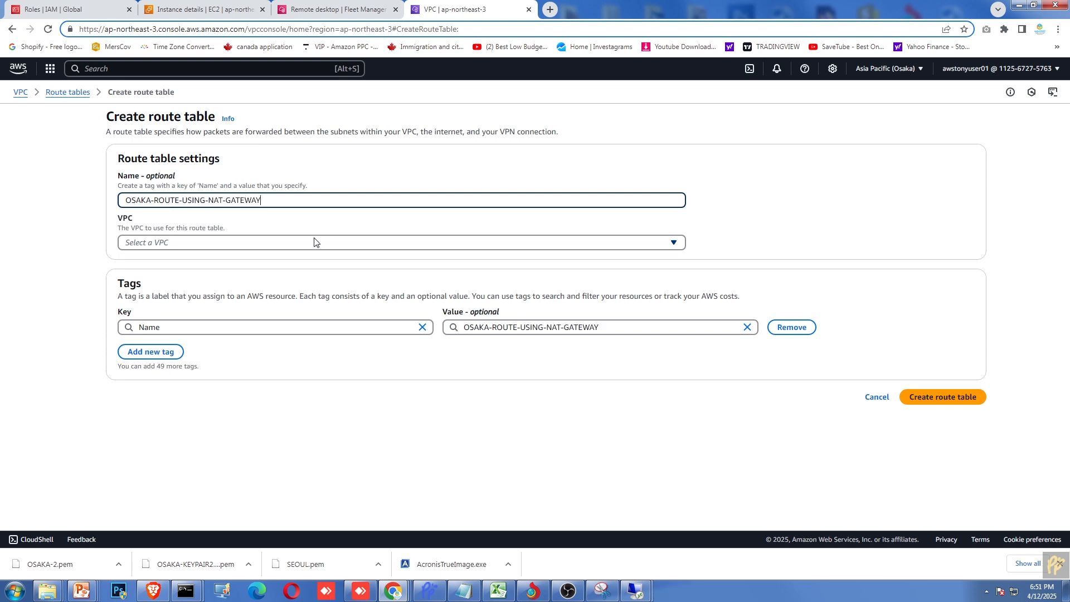
left_click(316, 239)
left_click(229, 282)
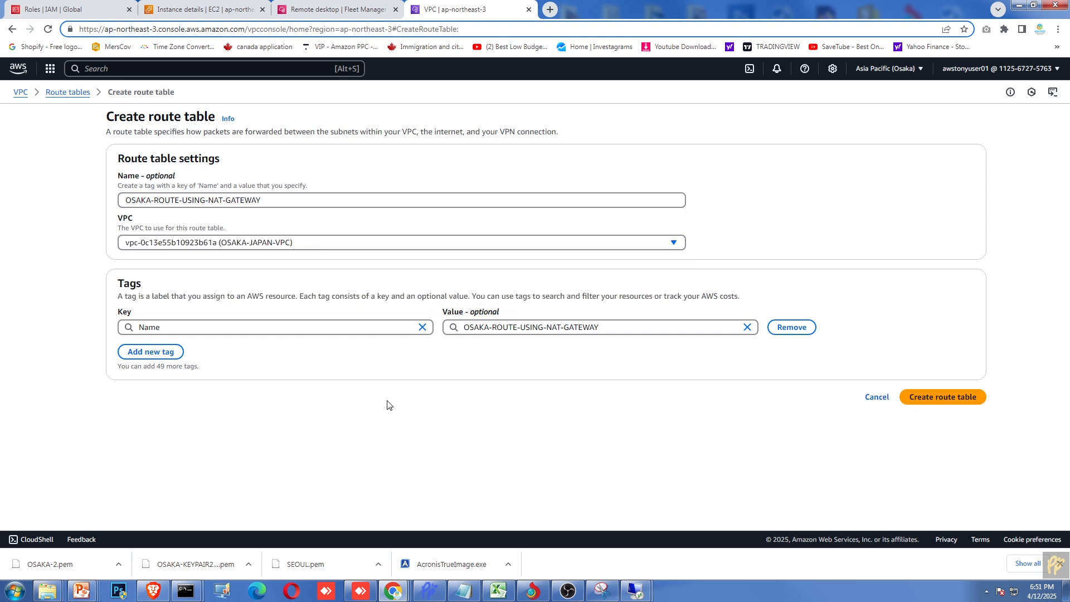
left_click(959, 402)
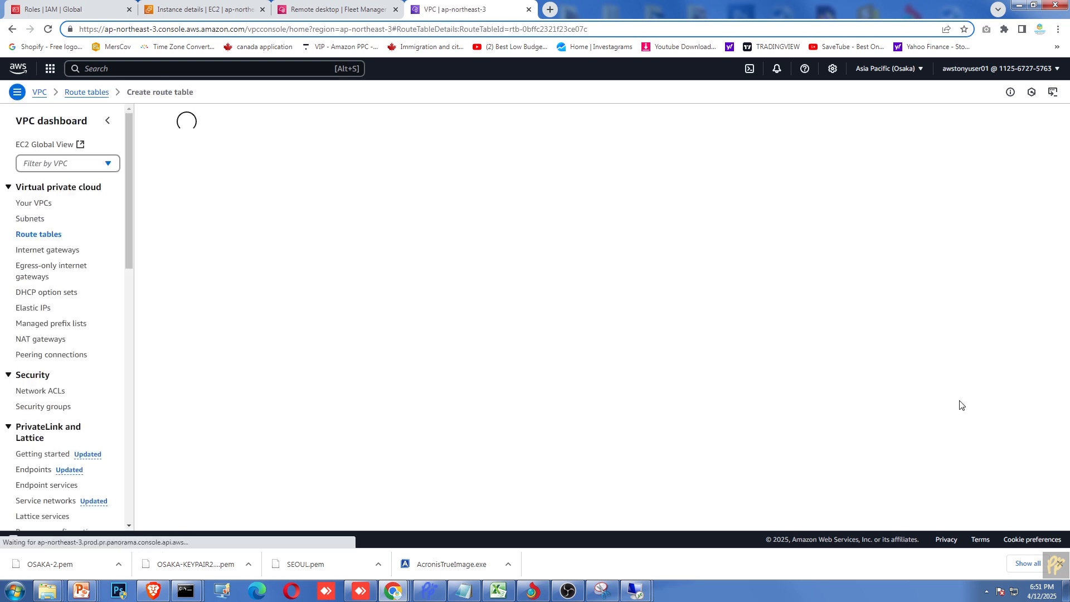
Step: Add a route for 0.0.0.0/0 targeting OSAKA-NAT-GATEWAY to the OSAKA-ROUTE-USING-NAT-GATEWAY route table and save it
left_click(1012, 327)
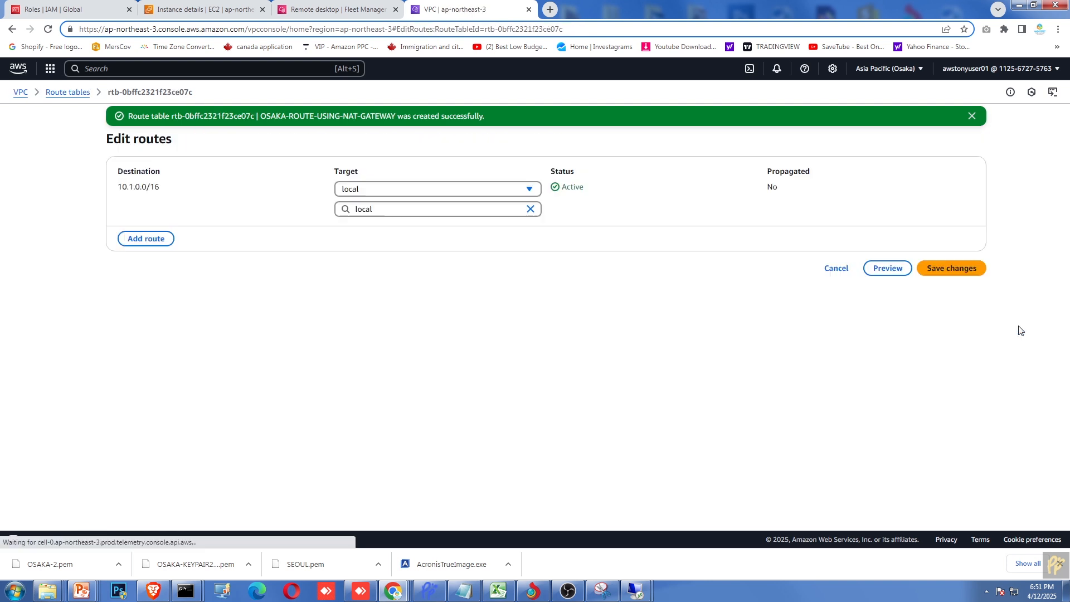
left_click(145, 219)
left_click(179, 207)
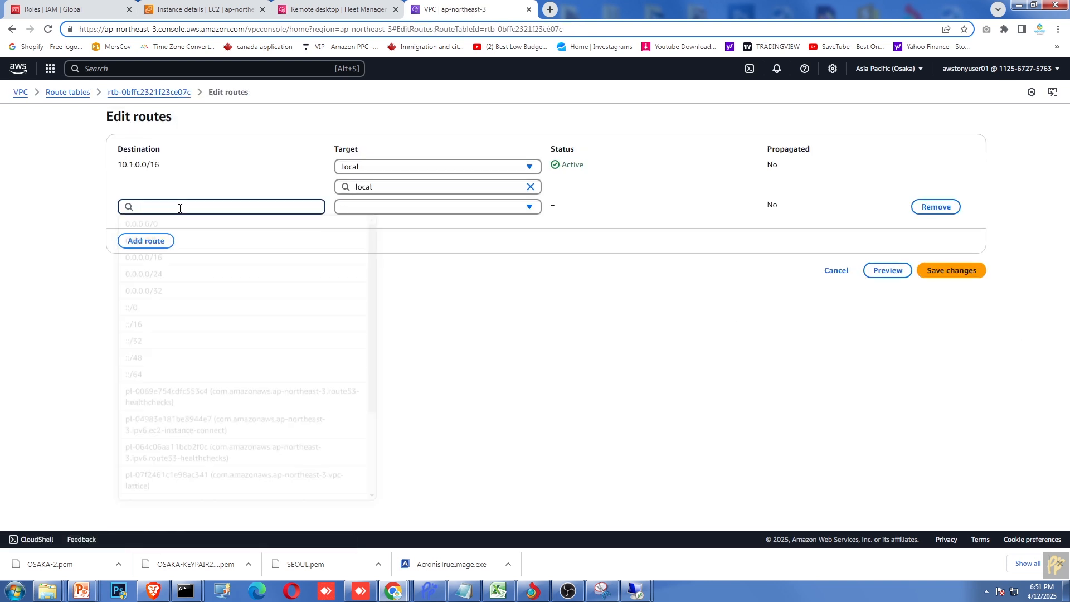
left_click(173, 230)
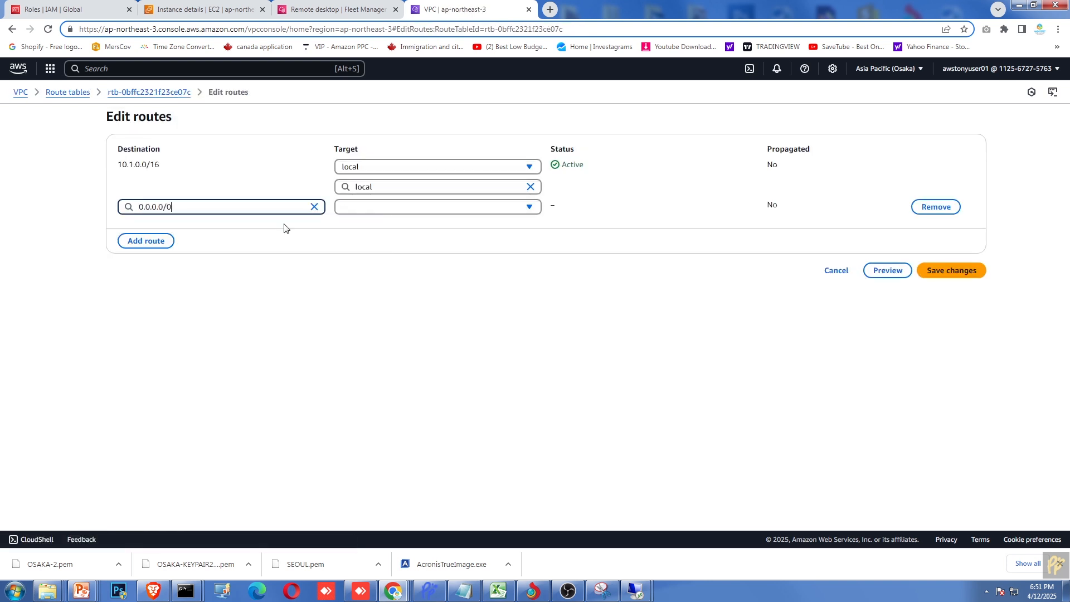
left_click(440, 211)
left_click(376, 328)
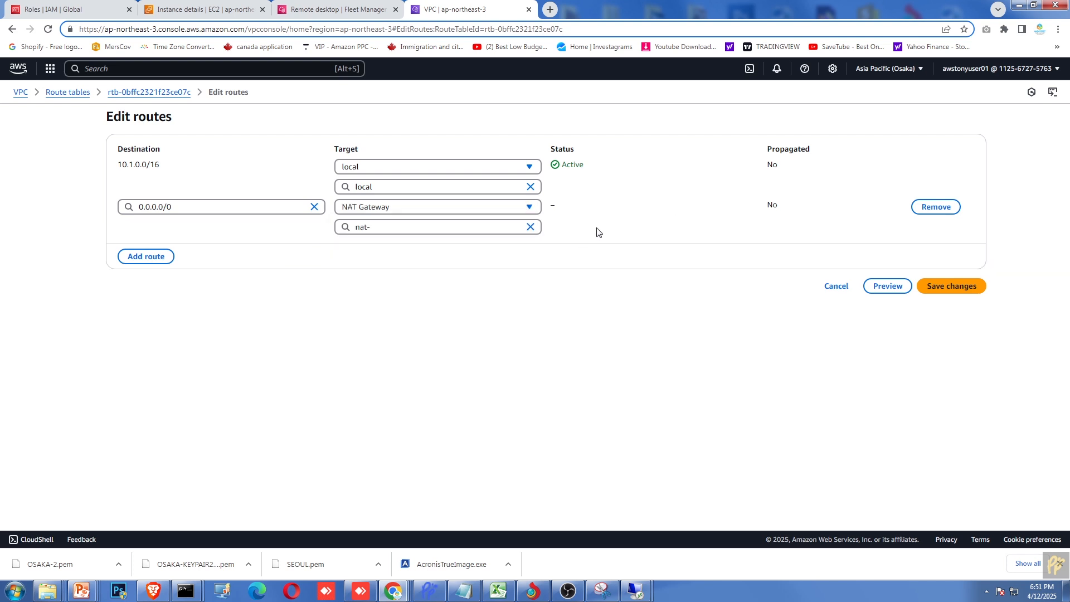
left_click(459, 231)
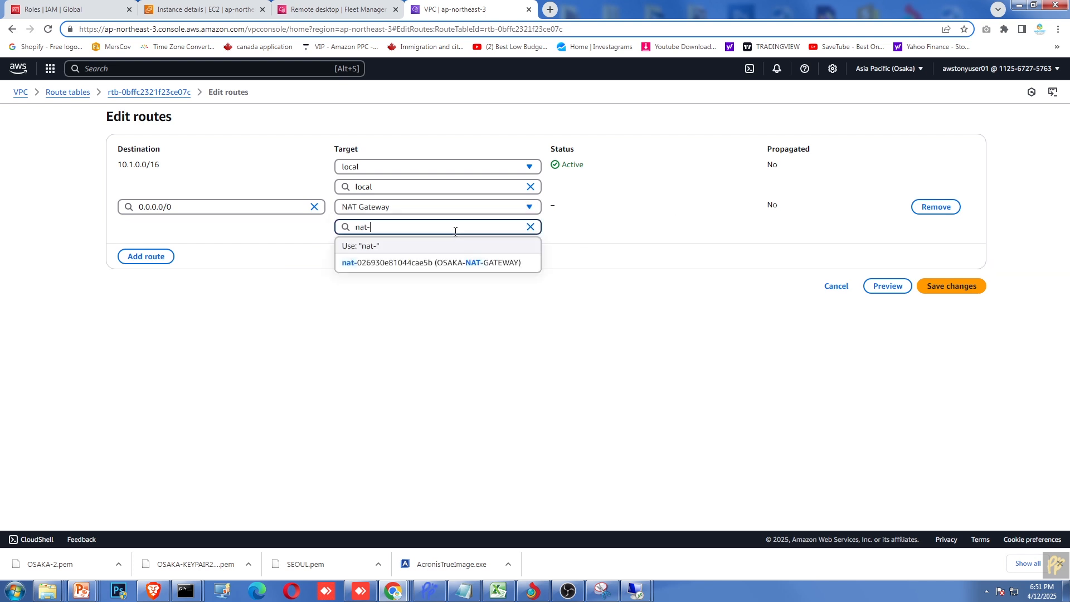
left_click(407, 268)
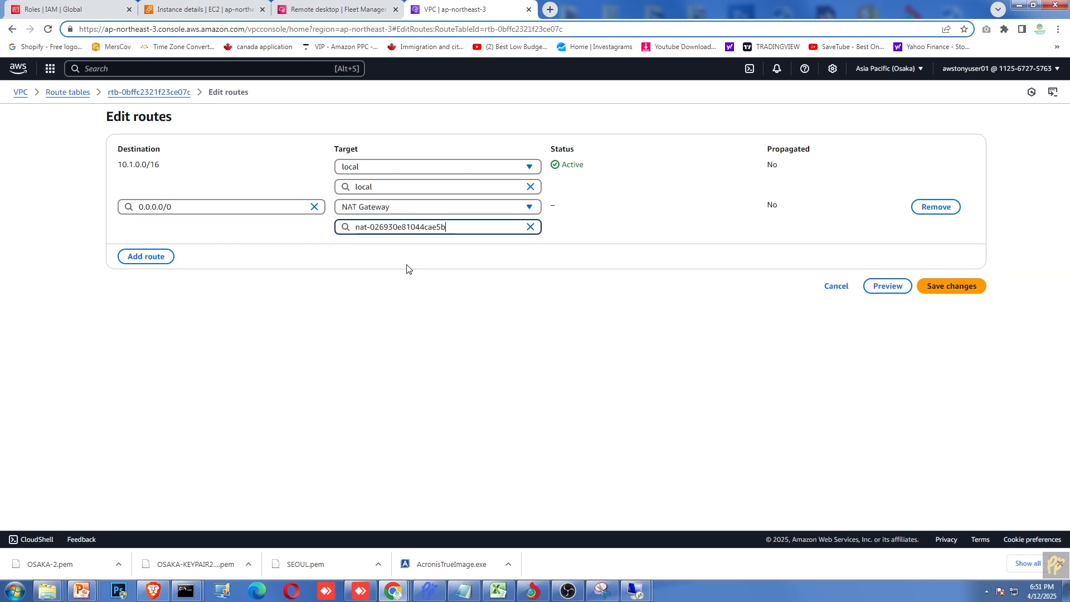
left_click(958, 291)
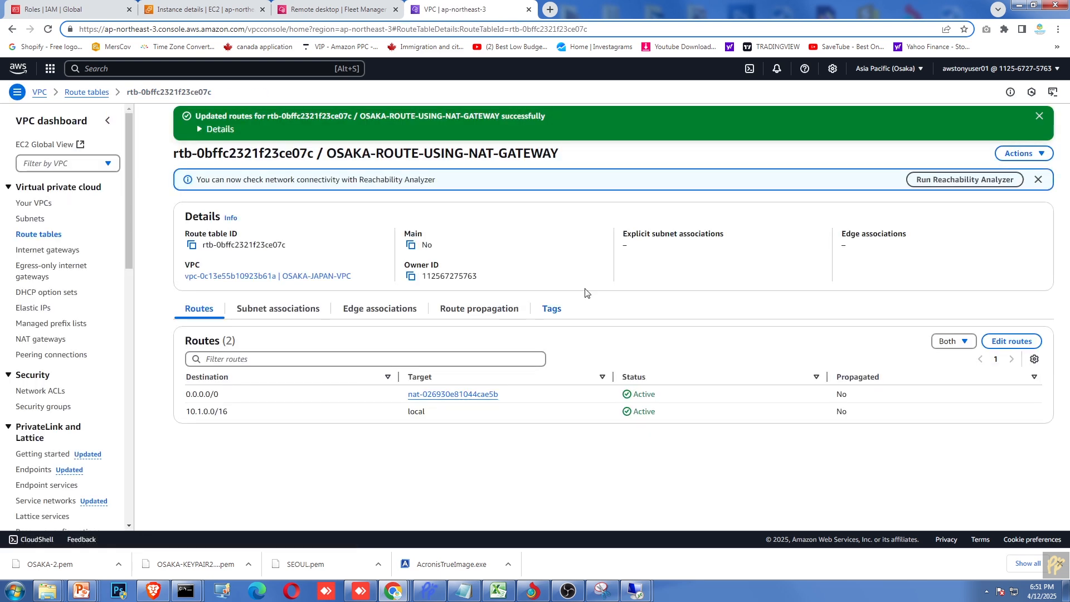
Step: Associate PRIVATE-SUBNET-02 with the OSAKA-ROUTE-USING-NAT-GATEWAY route table
left_click(1042, 154)
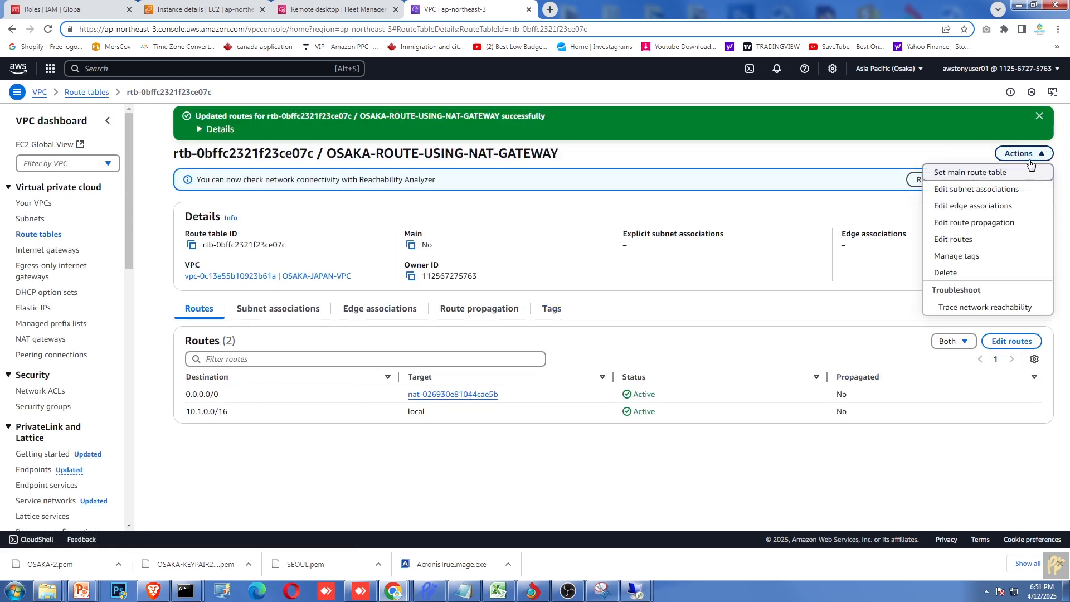
left_click(976, 189)
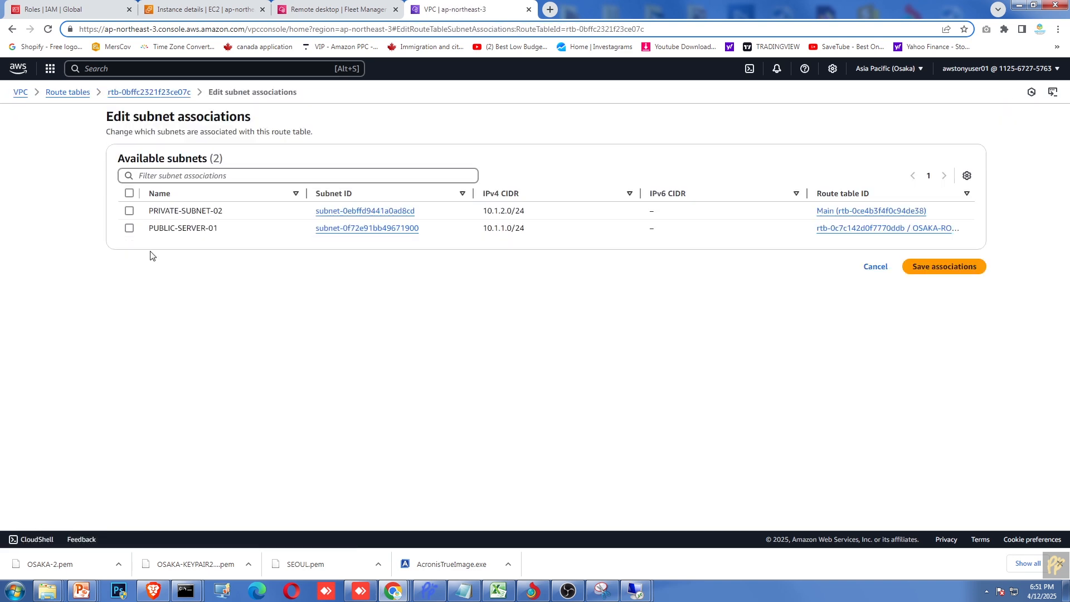
left_click(129, 210)
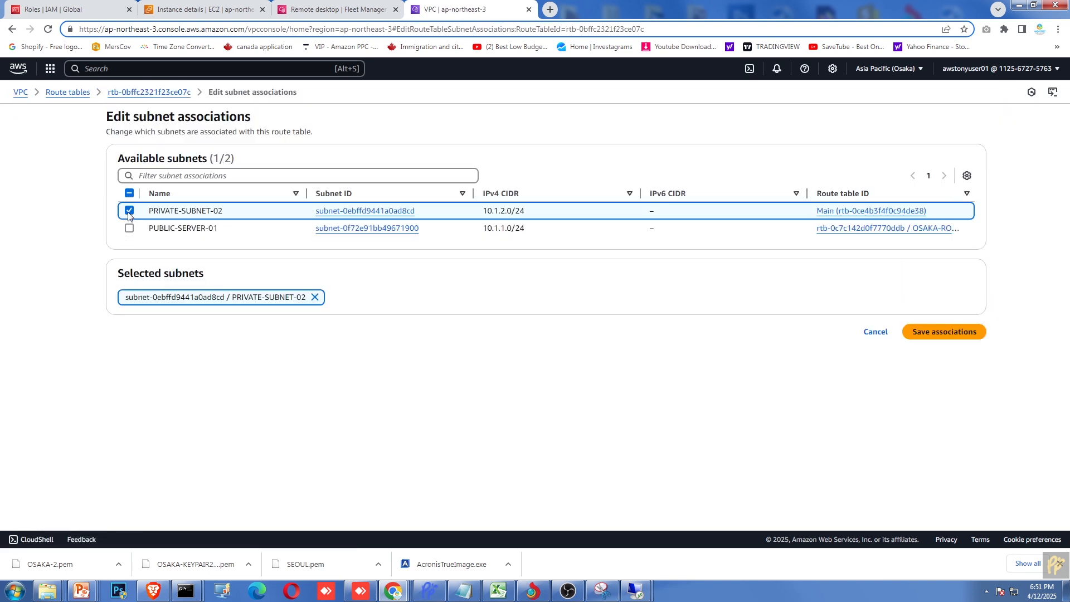
left_click(950, 333)
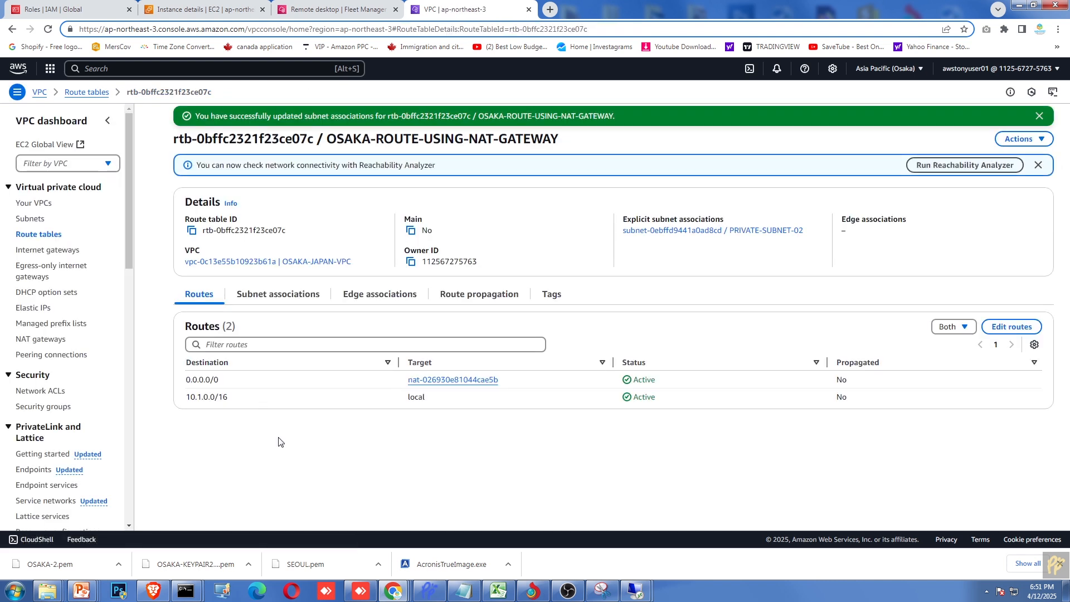
Step: Retest the private server's internet access by pinging 8.8.8.8 repeatedly from its remote desktop command prompt
left_click(343, 9)
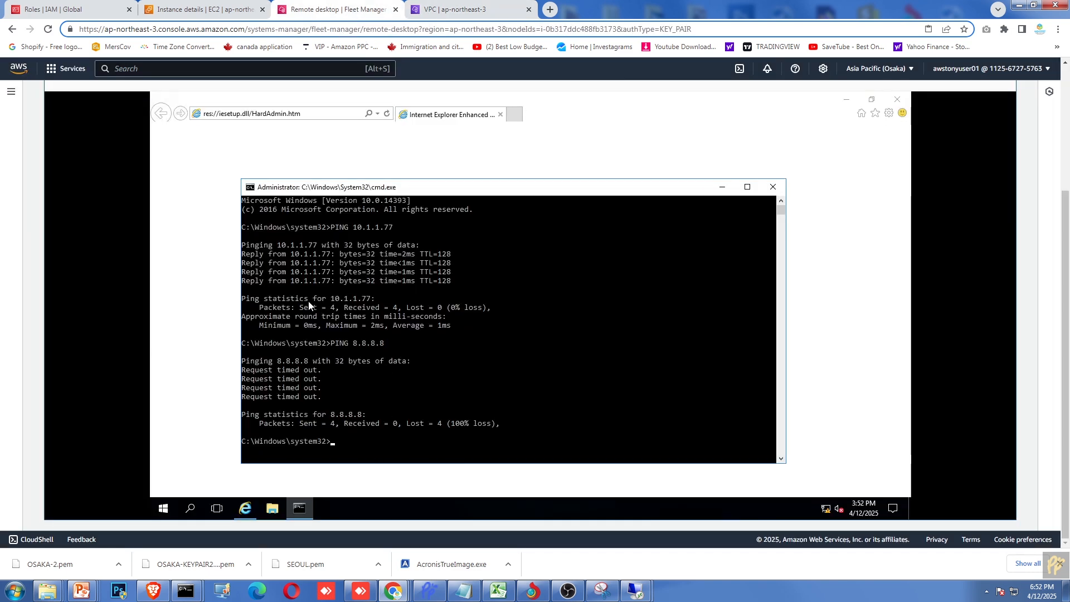
key("Up")
key("Return")
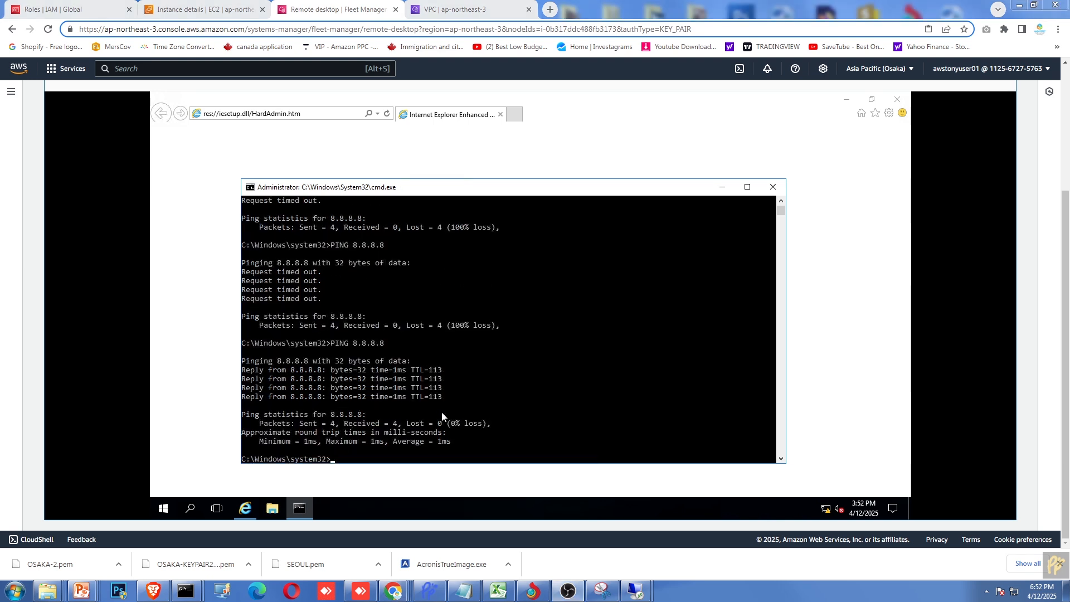
left_click(513, 430)
key("Up")
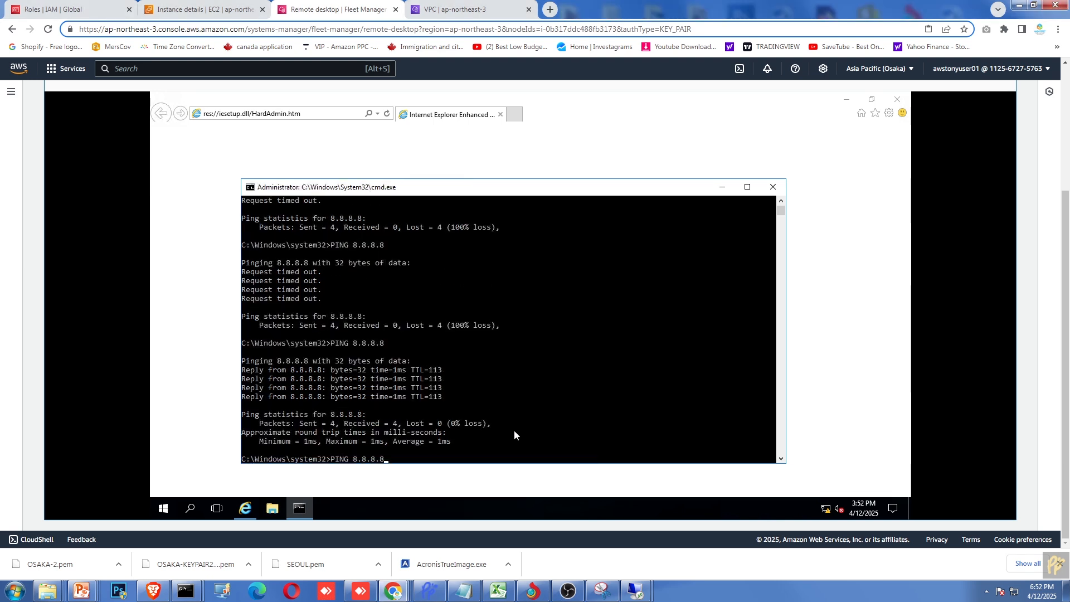
key("Return")
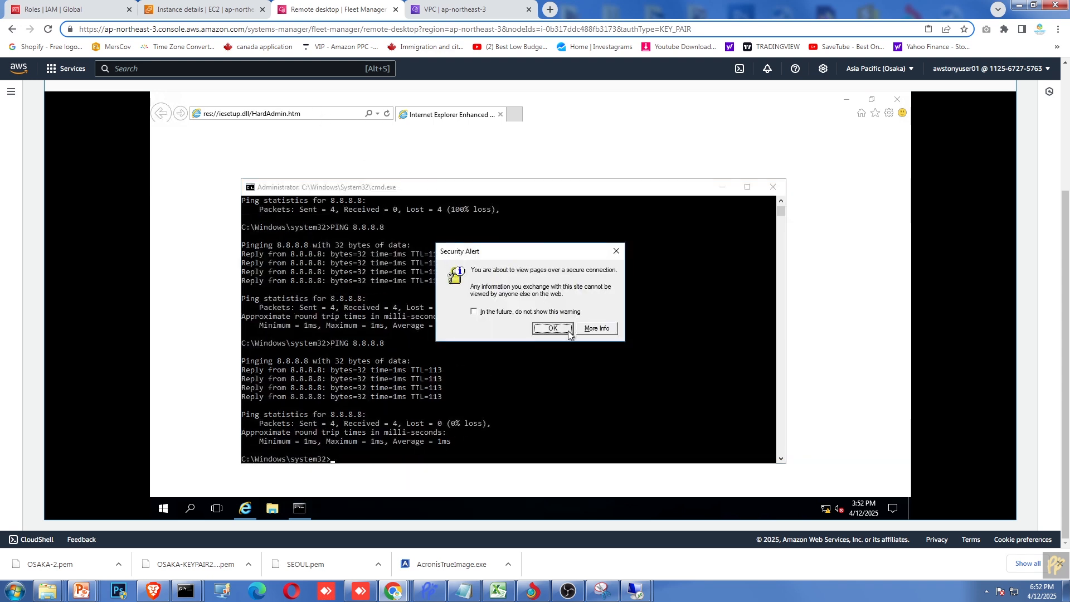
left_click(563, 330)
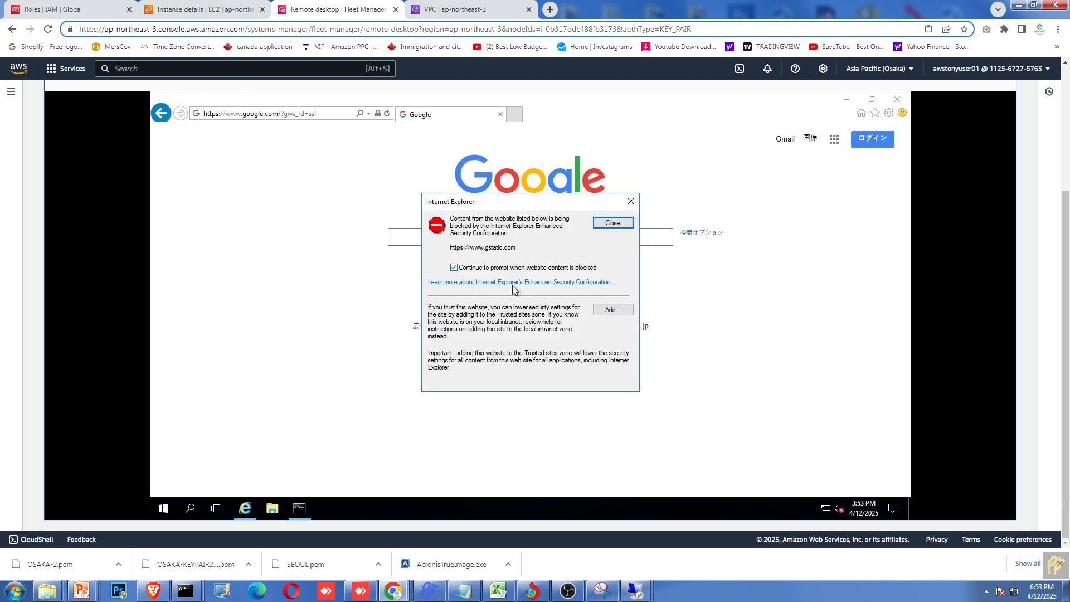
left_click(612, 310)
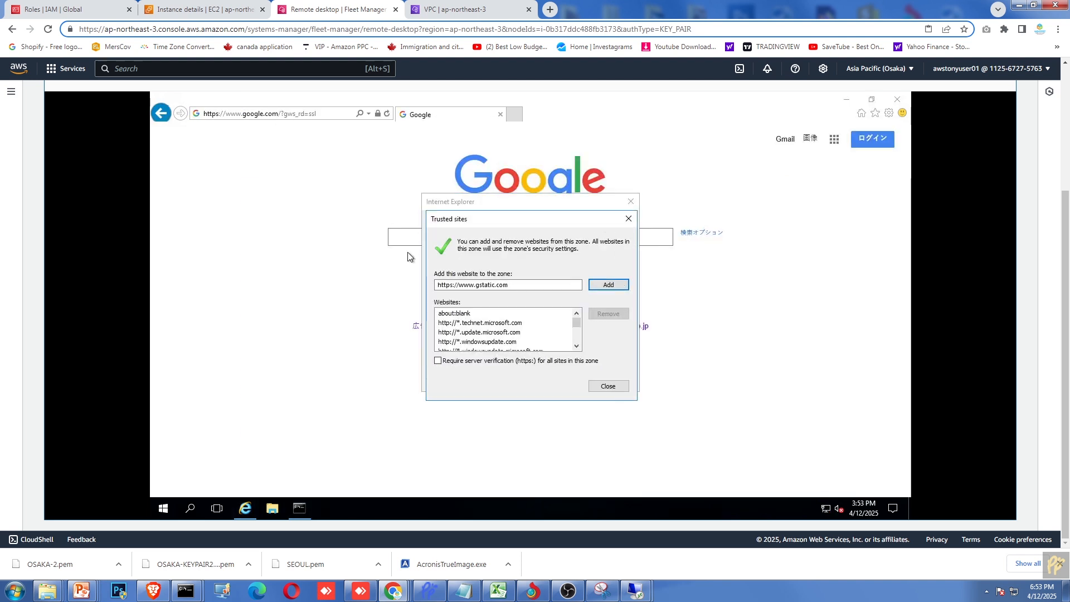
left_click(607, 386)
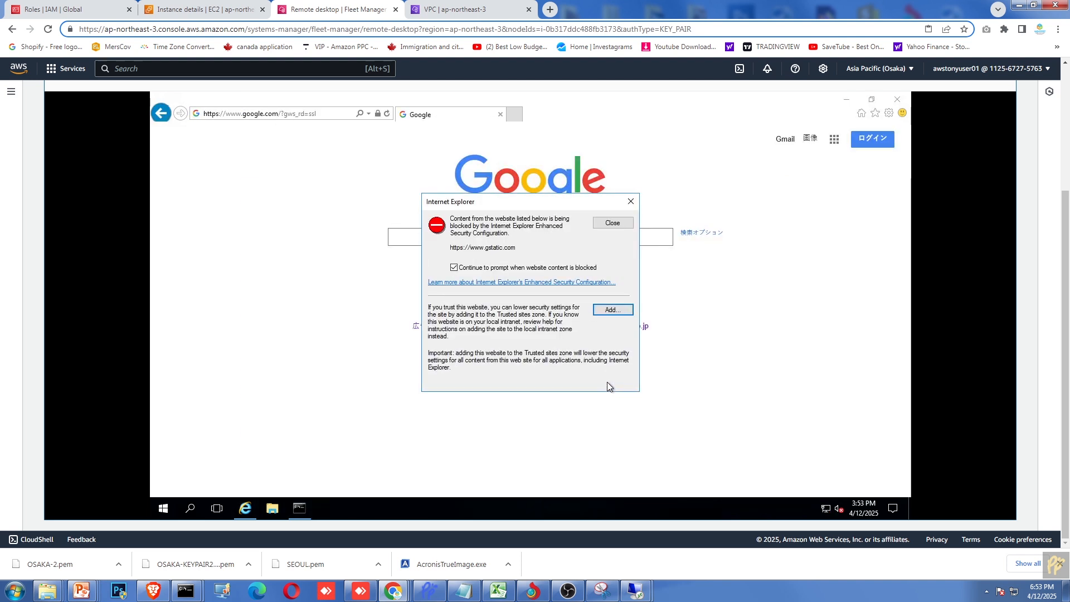
left_click(627, 311)
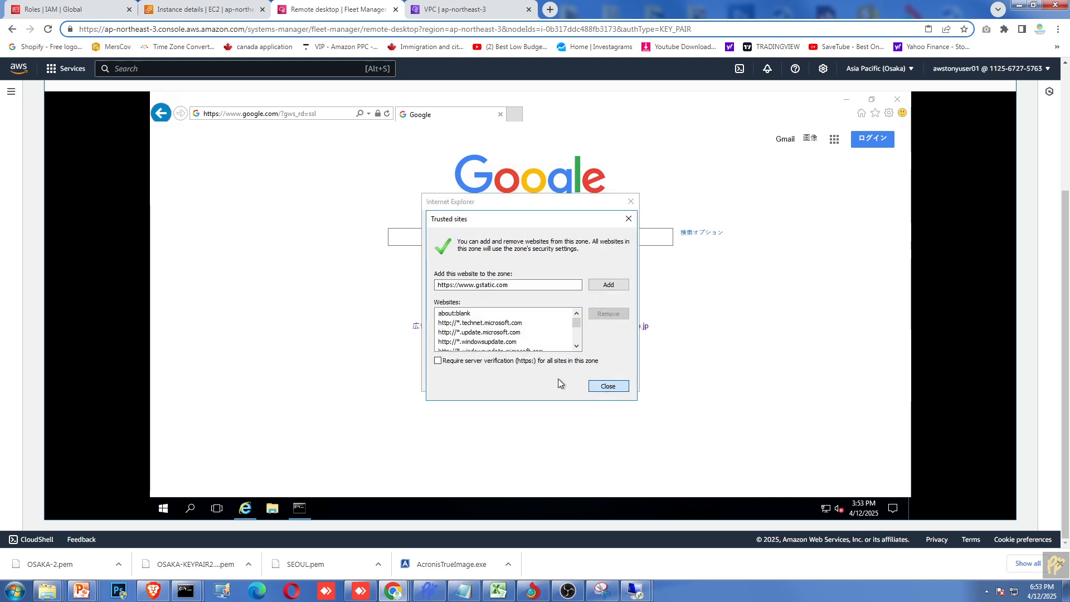
left_click(607, 386)
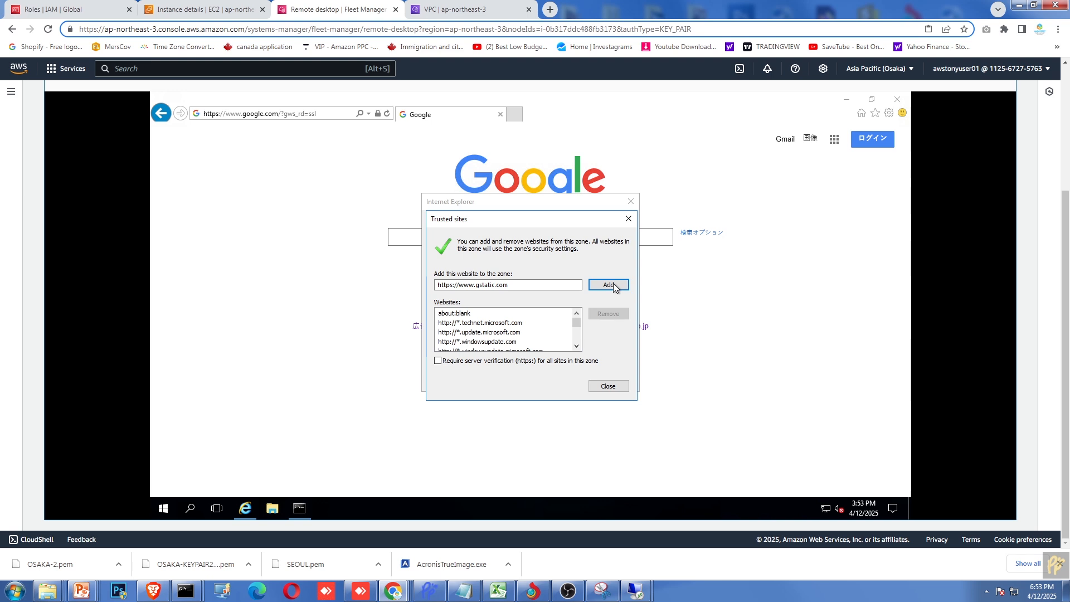
left_click(609, 285)
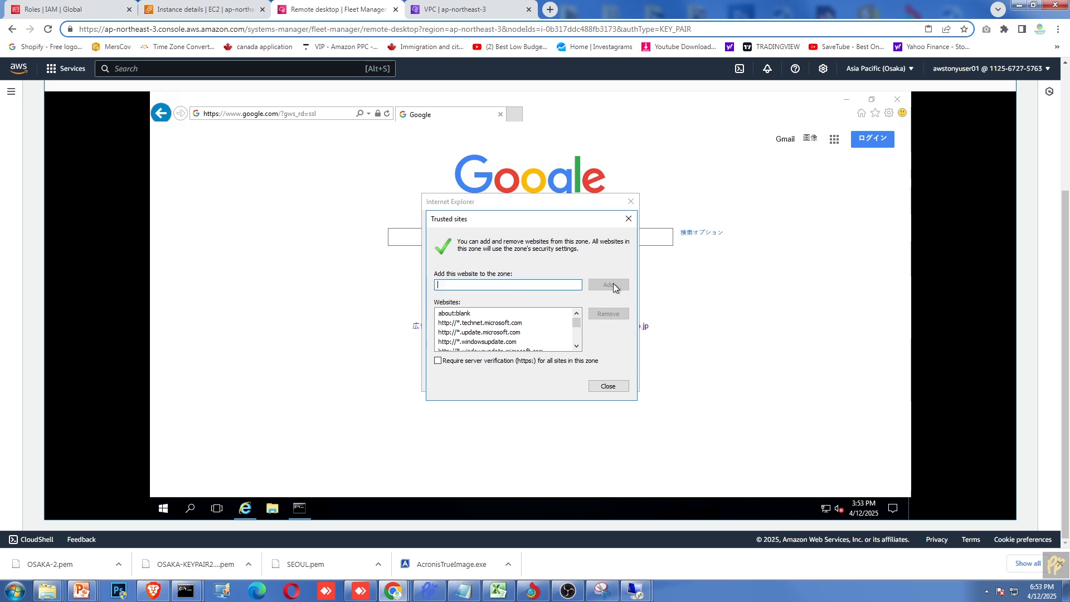
left_click(613, 388)
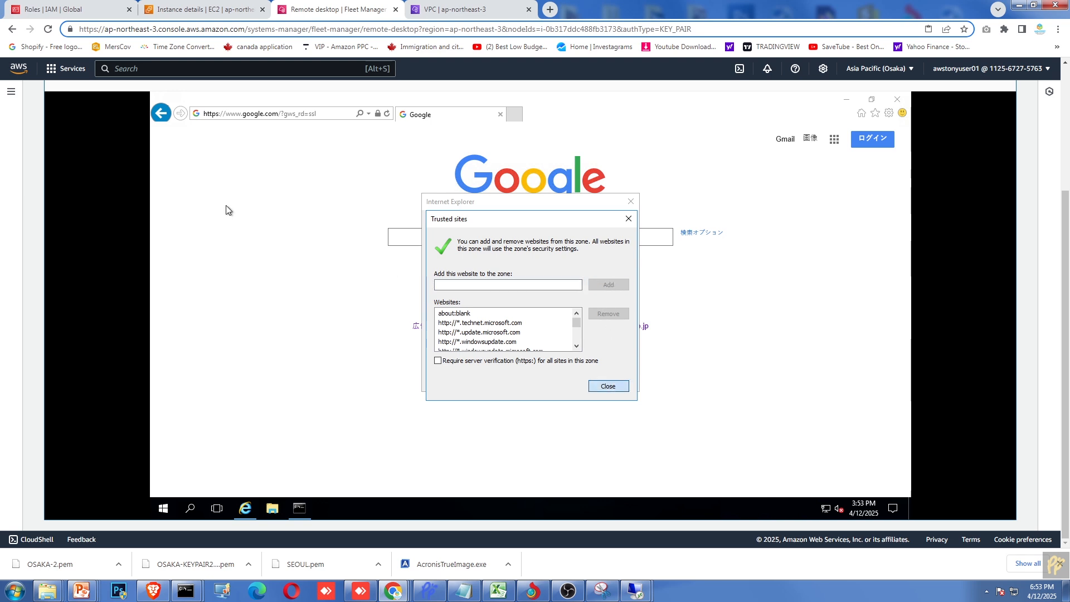